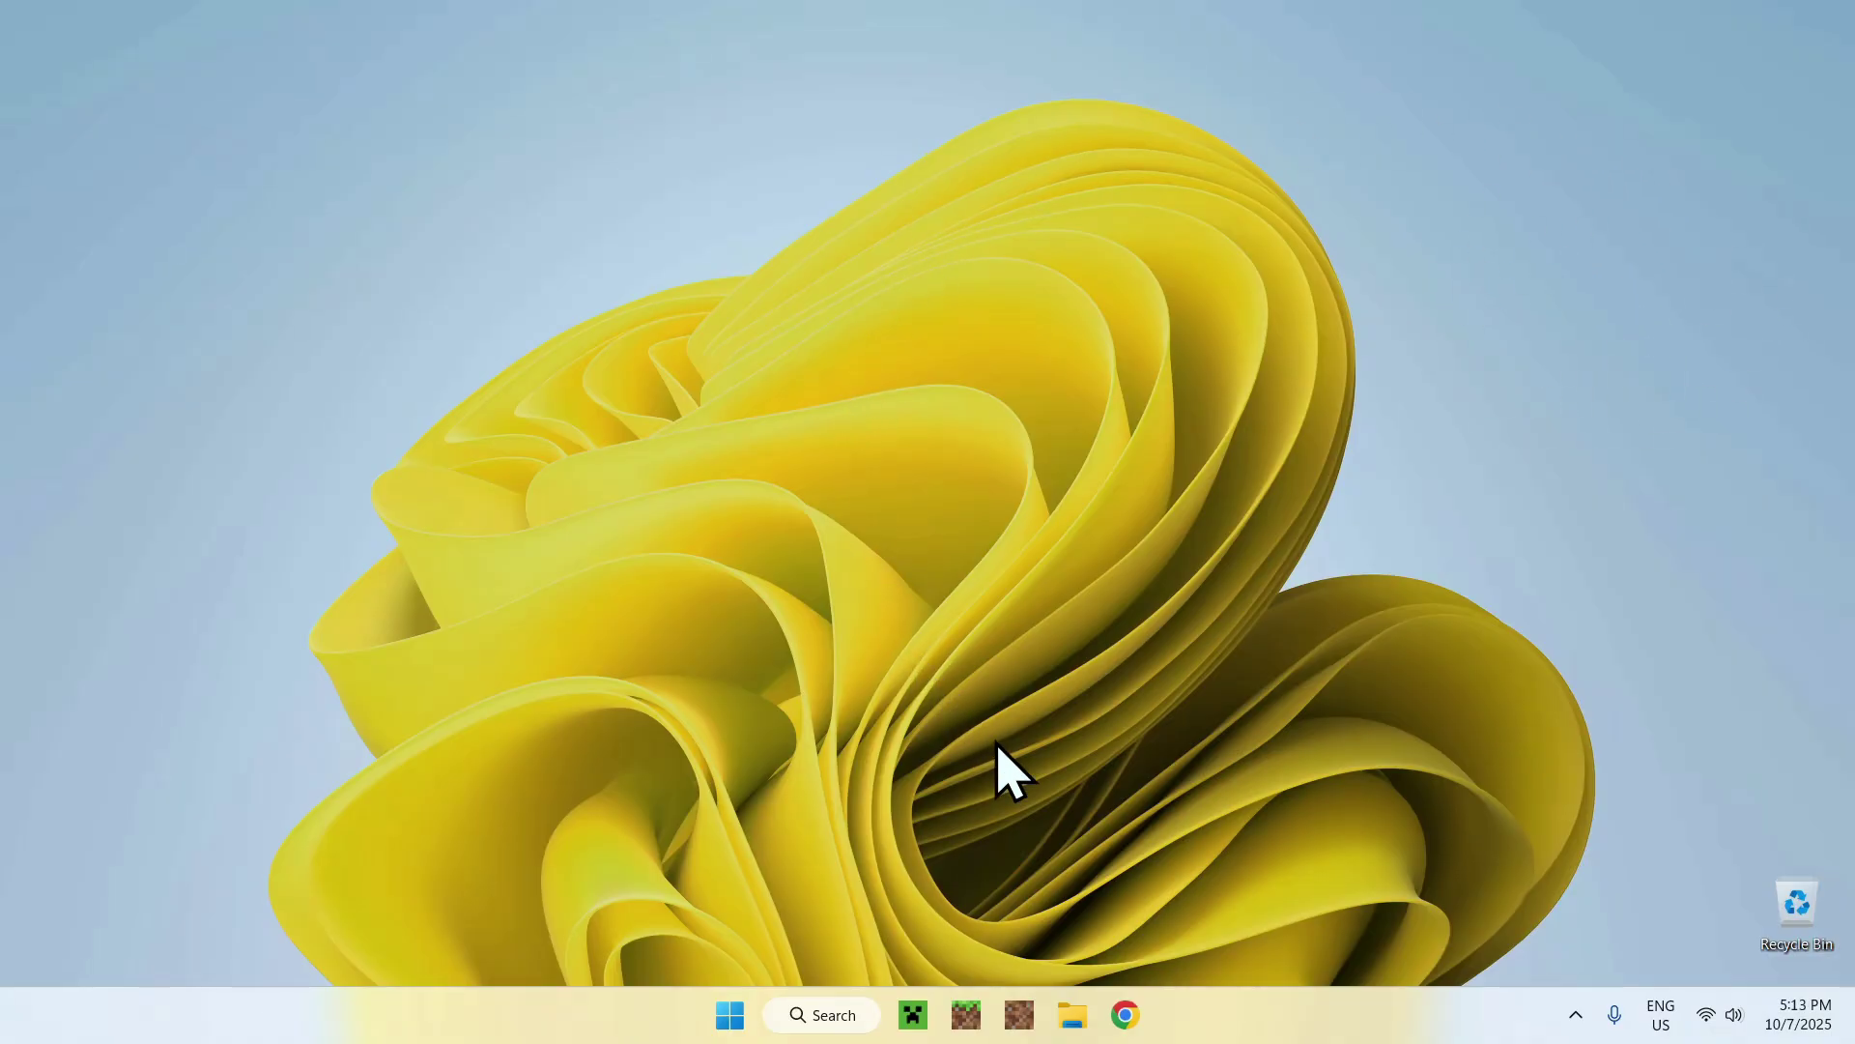
- Search Google for Modrinth in Chrome and open the modrinth.com site
left_click(1127, 995)
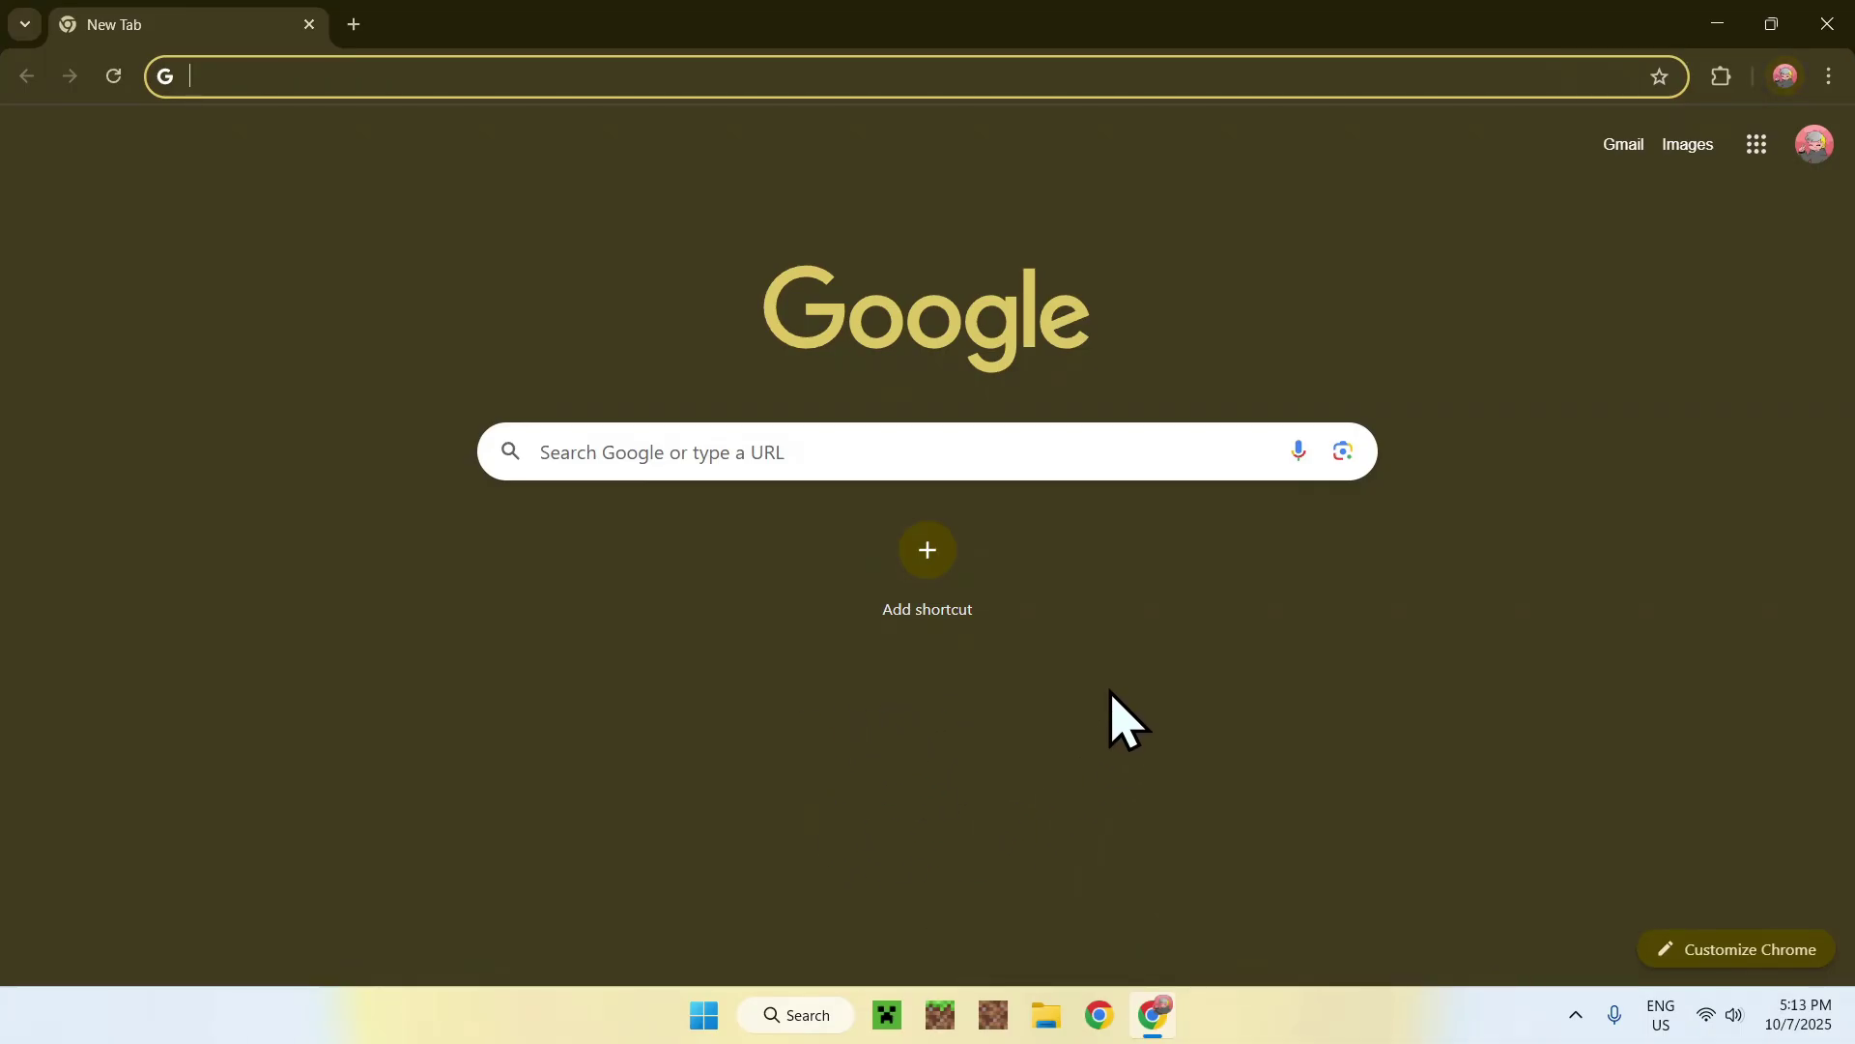
left_click(936, 451)
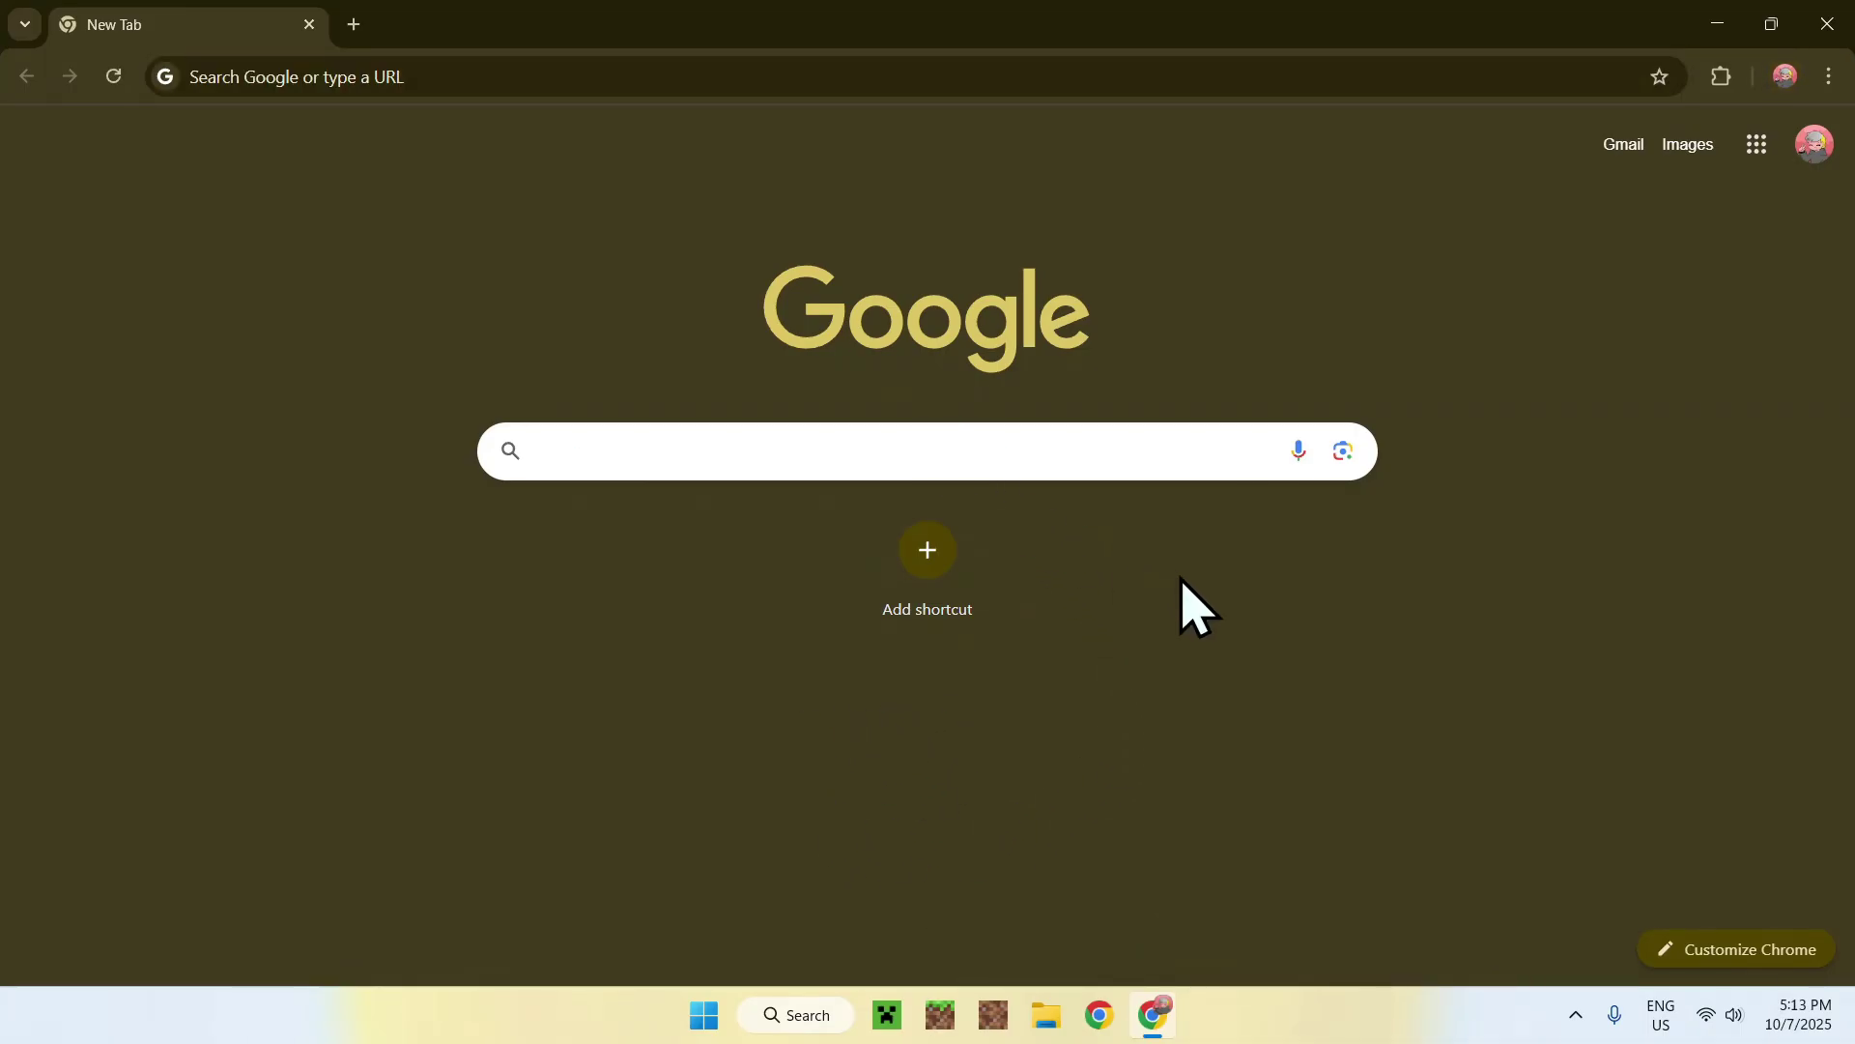
type("Modrinth")
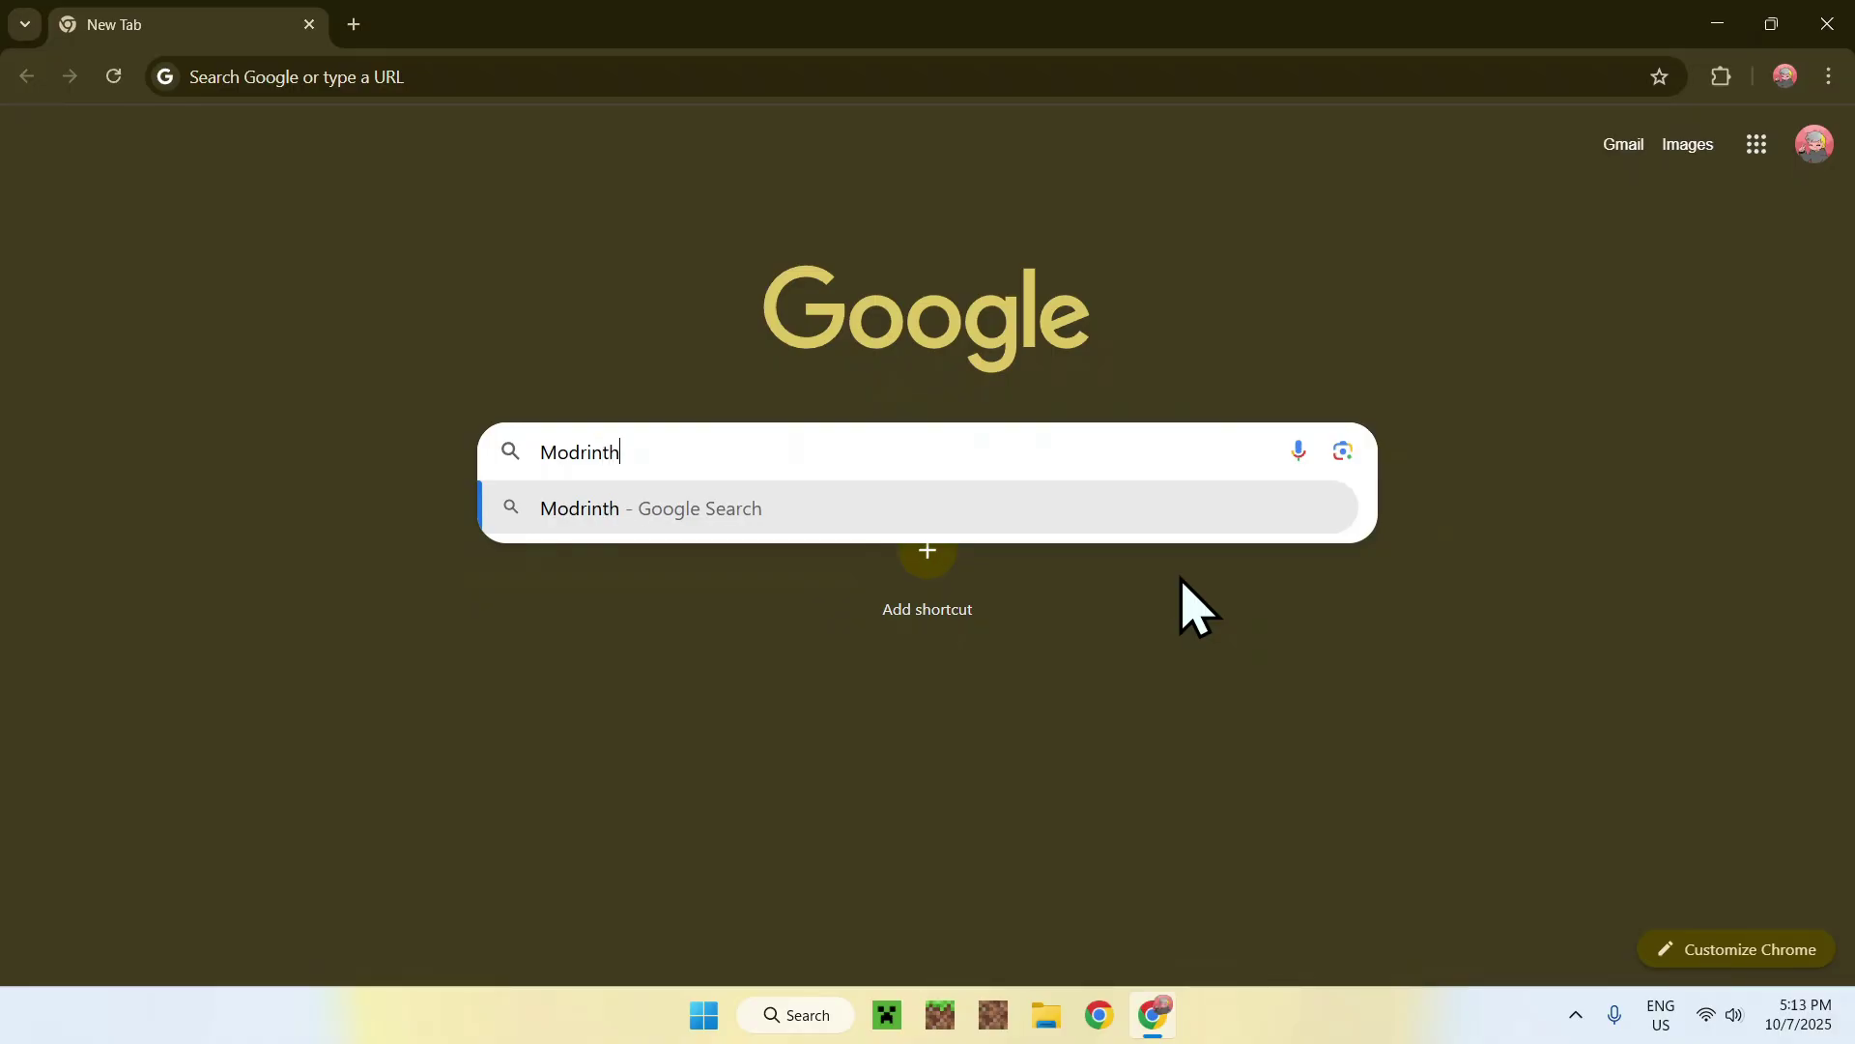
key("Return")
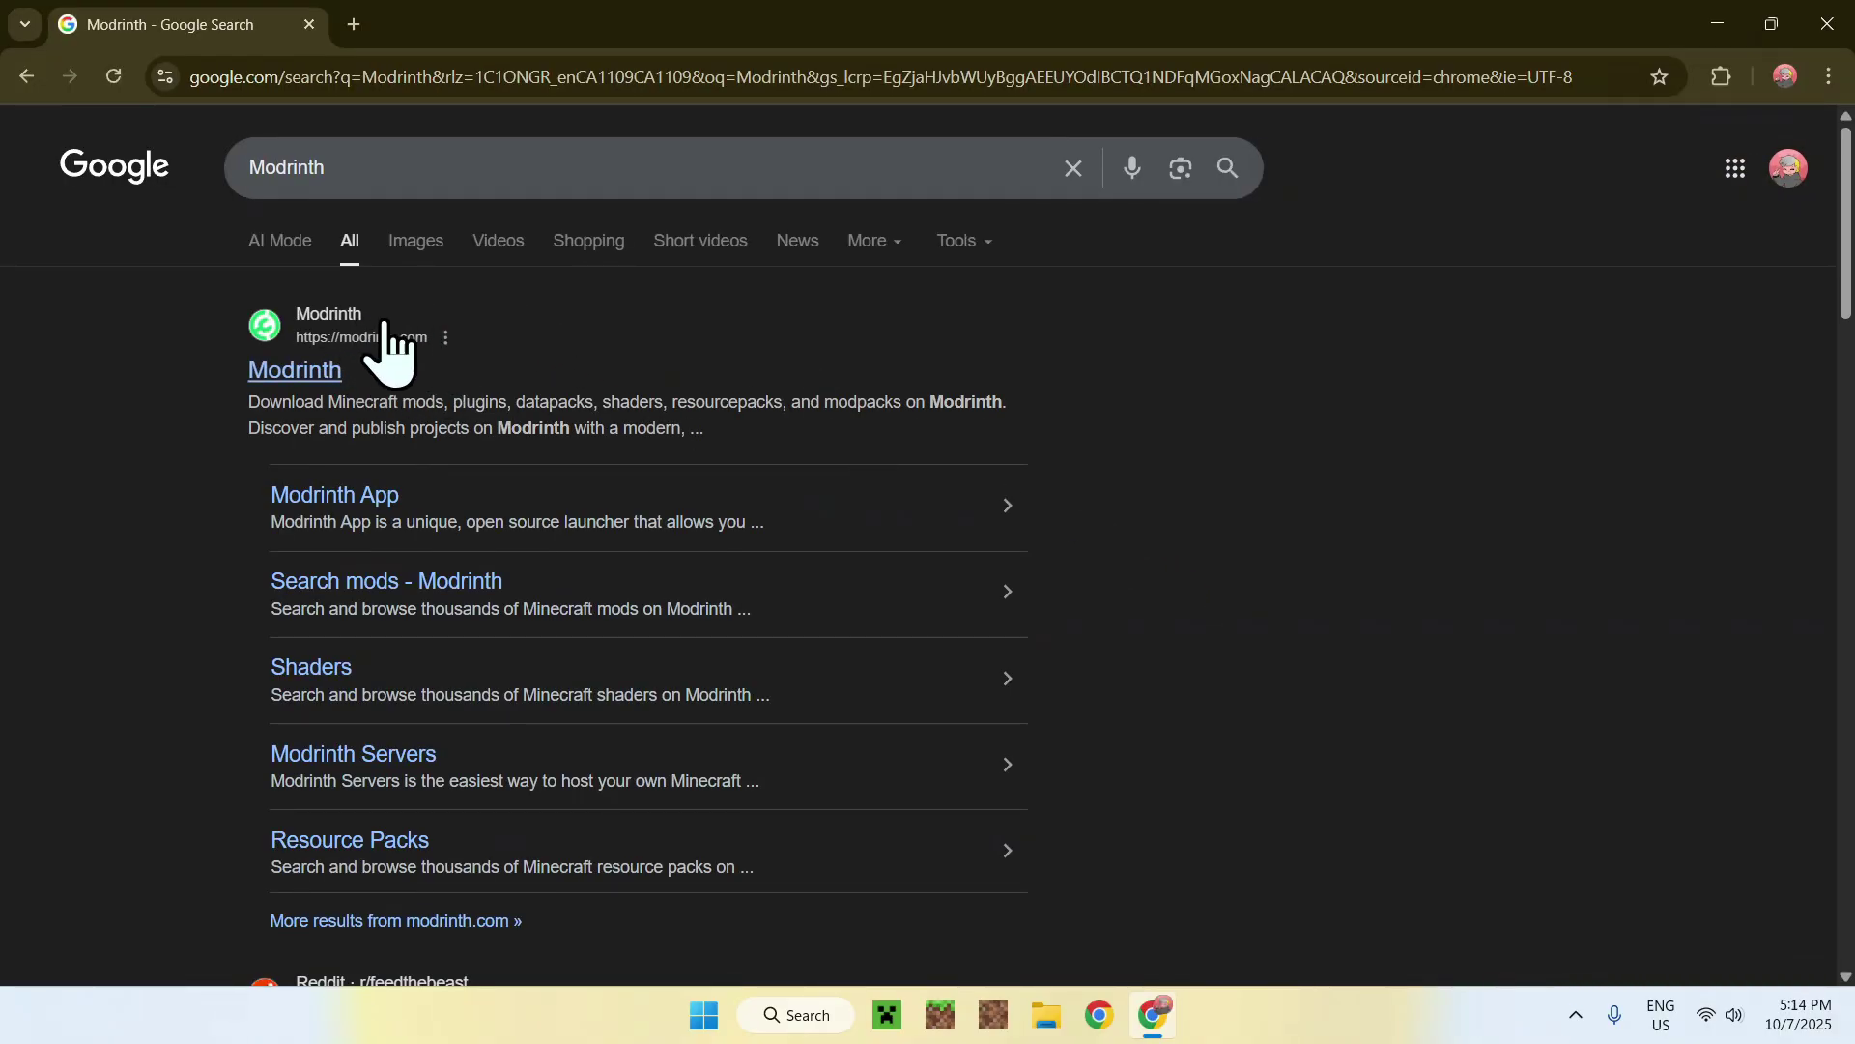
left_click(301, 373)
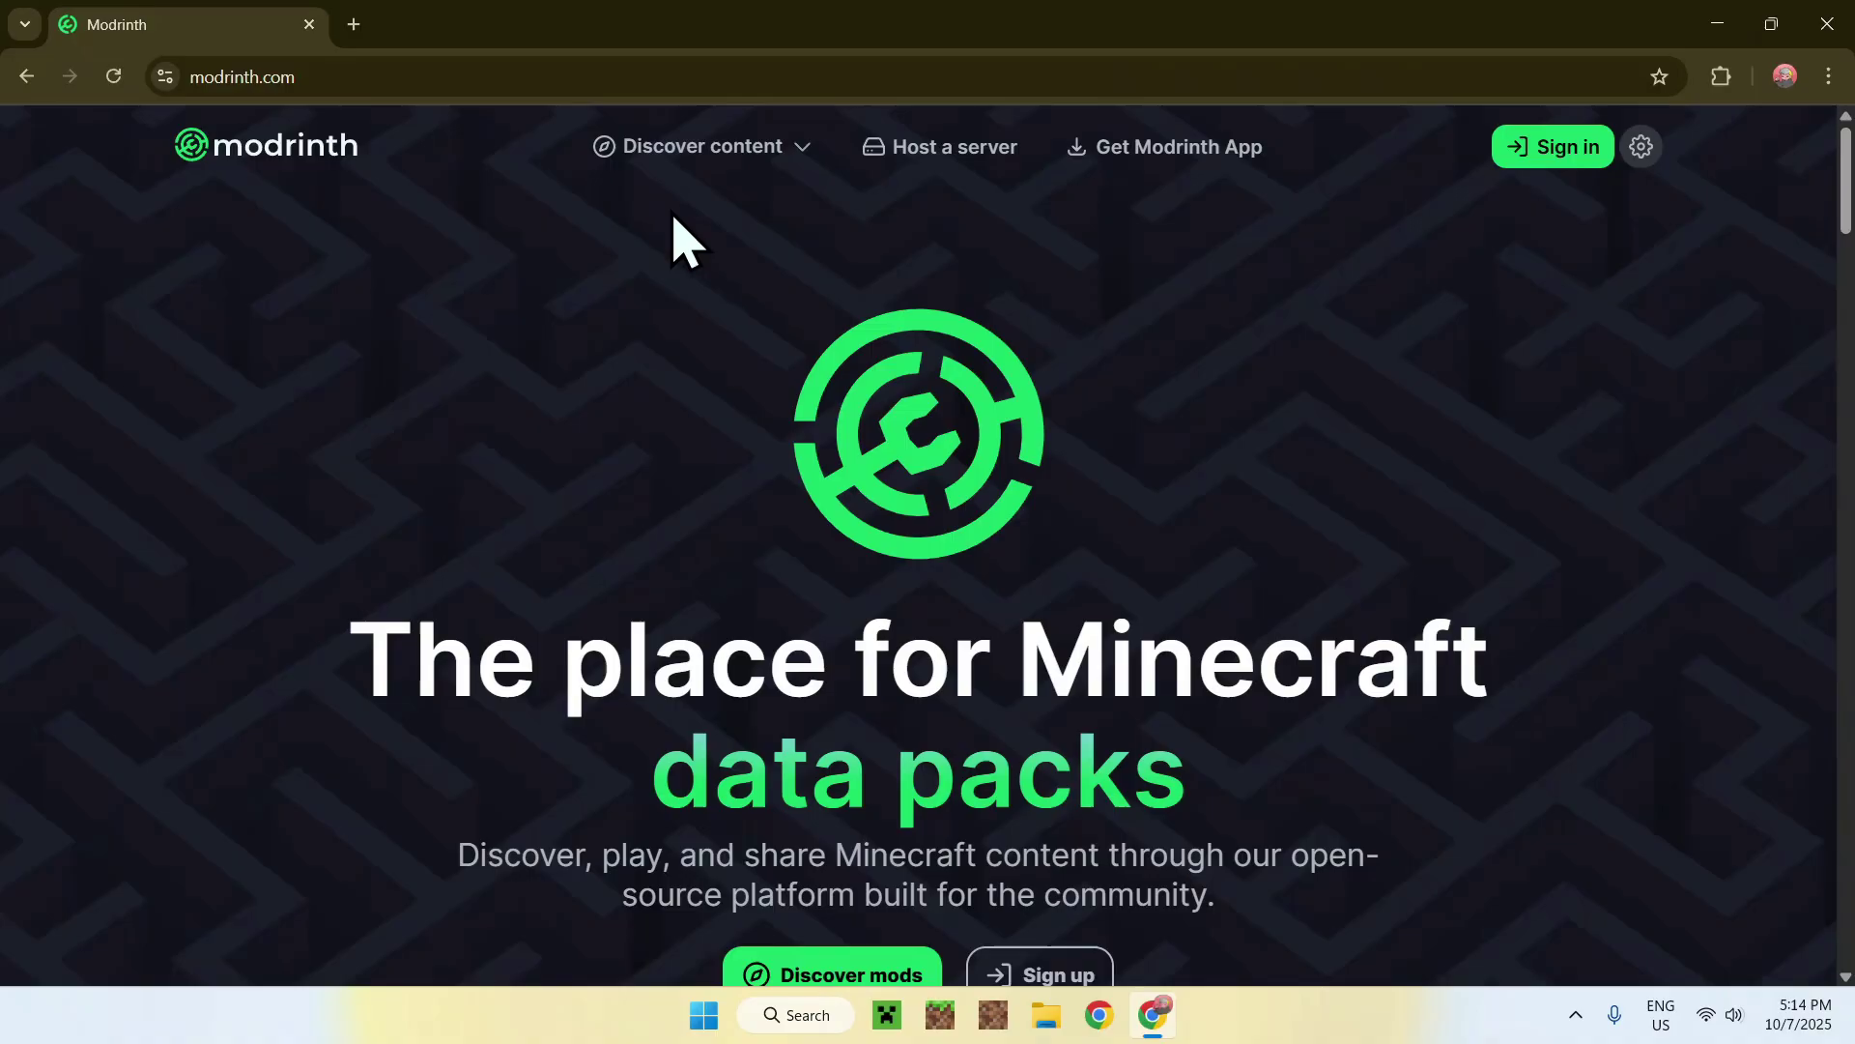
- Open Modrinth's list of Minecraft shaders
left_click(687, 167)
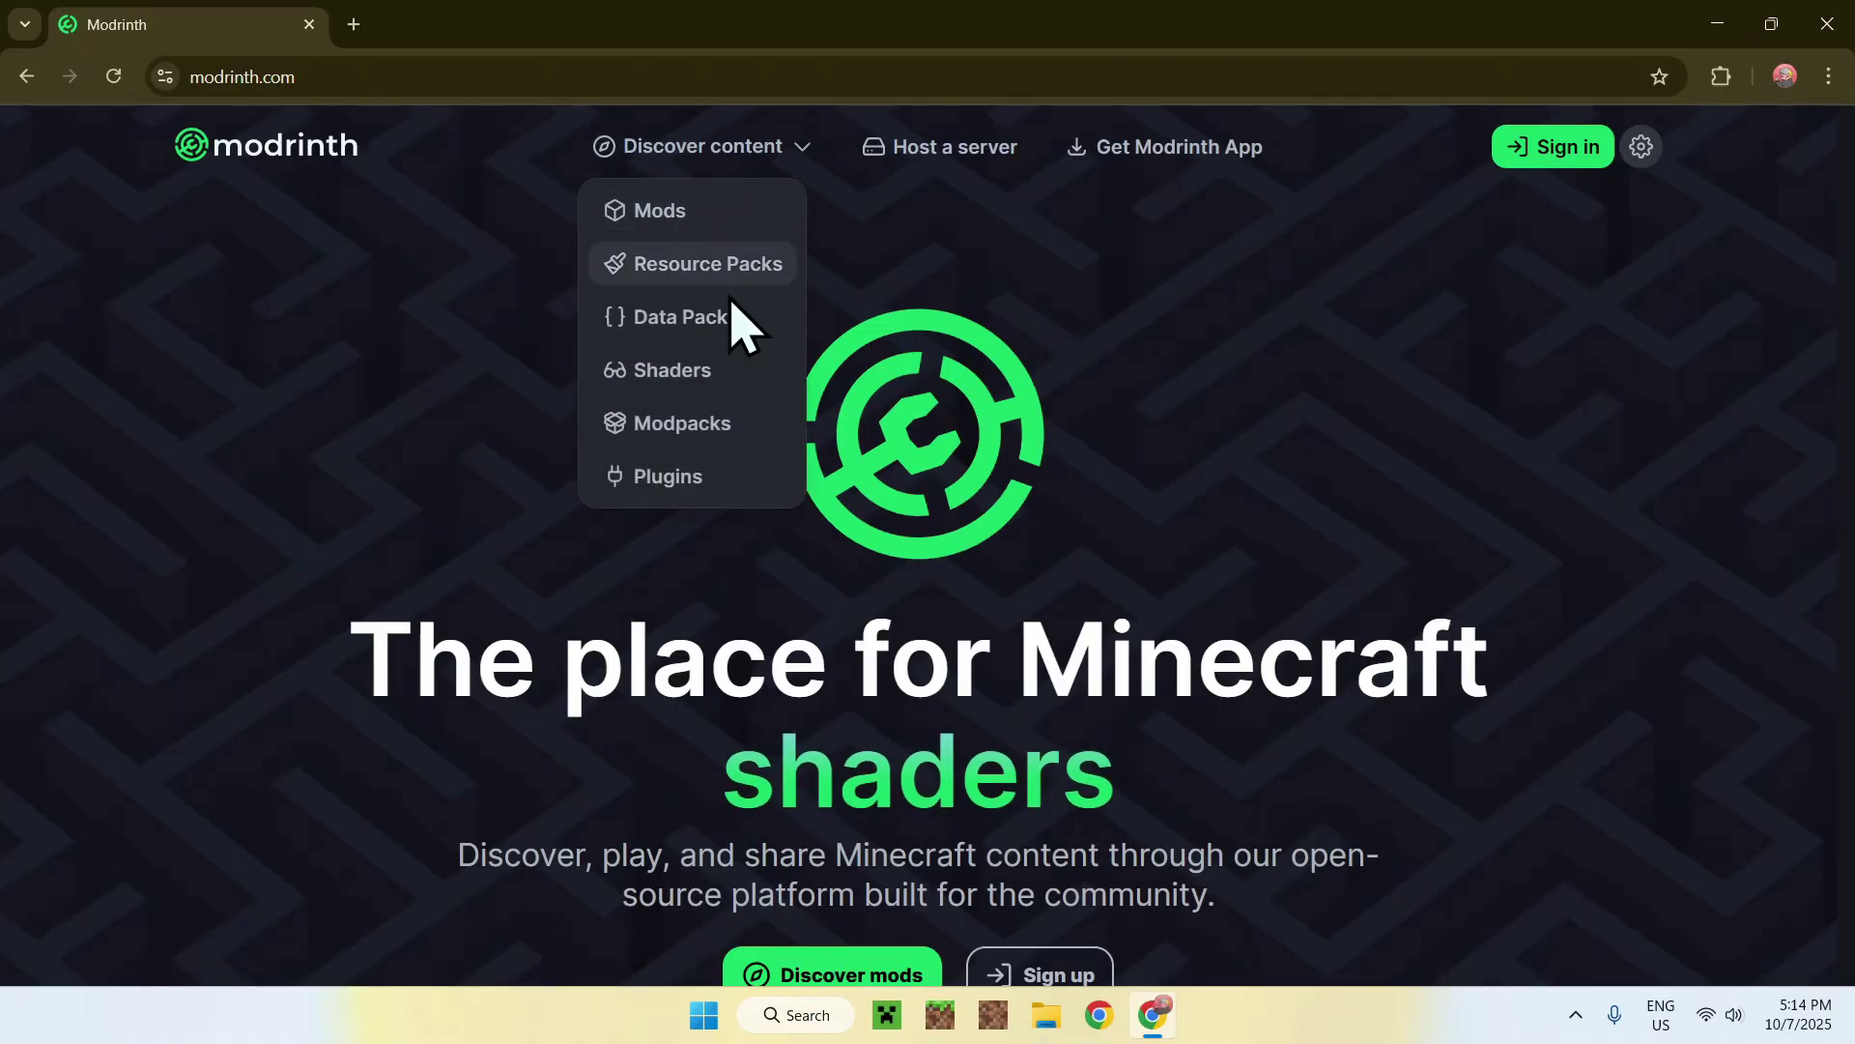
left_click(760, 396)
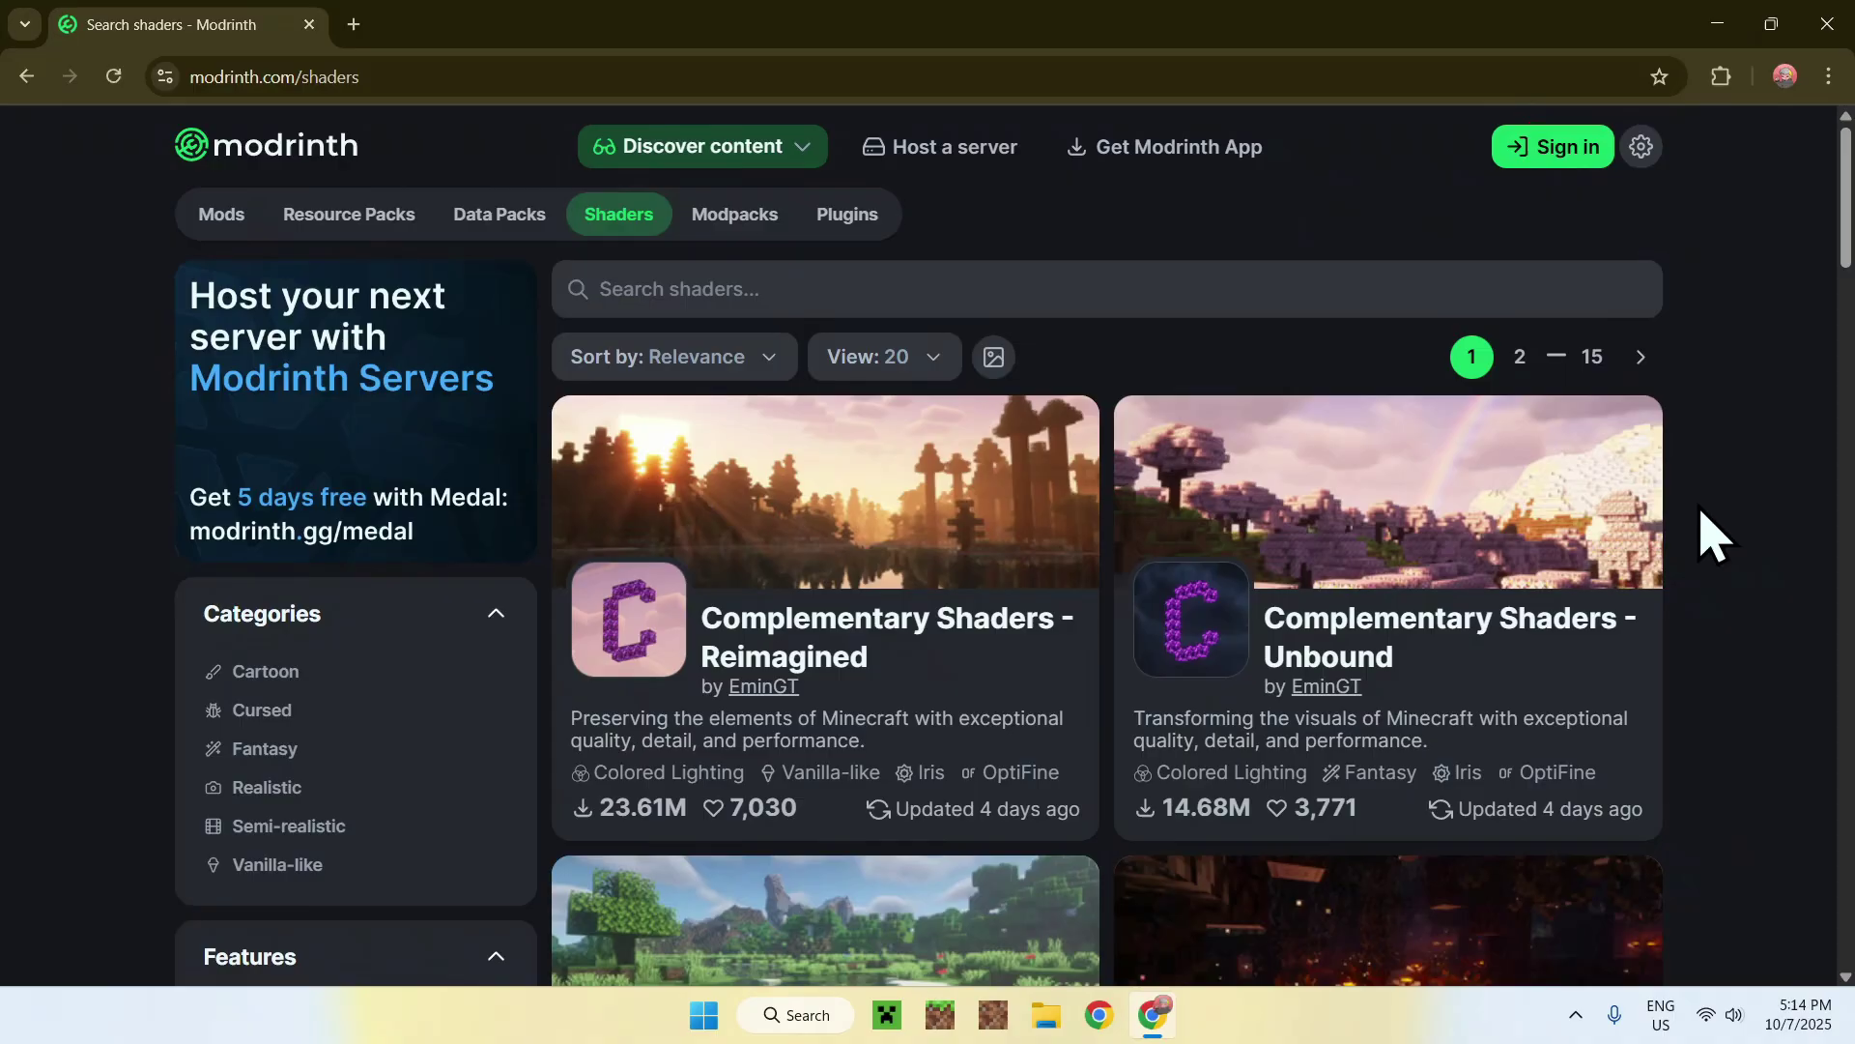
left_click(1075, 288)
left_click(1693, 475)
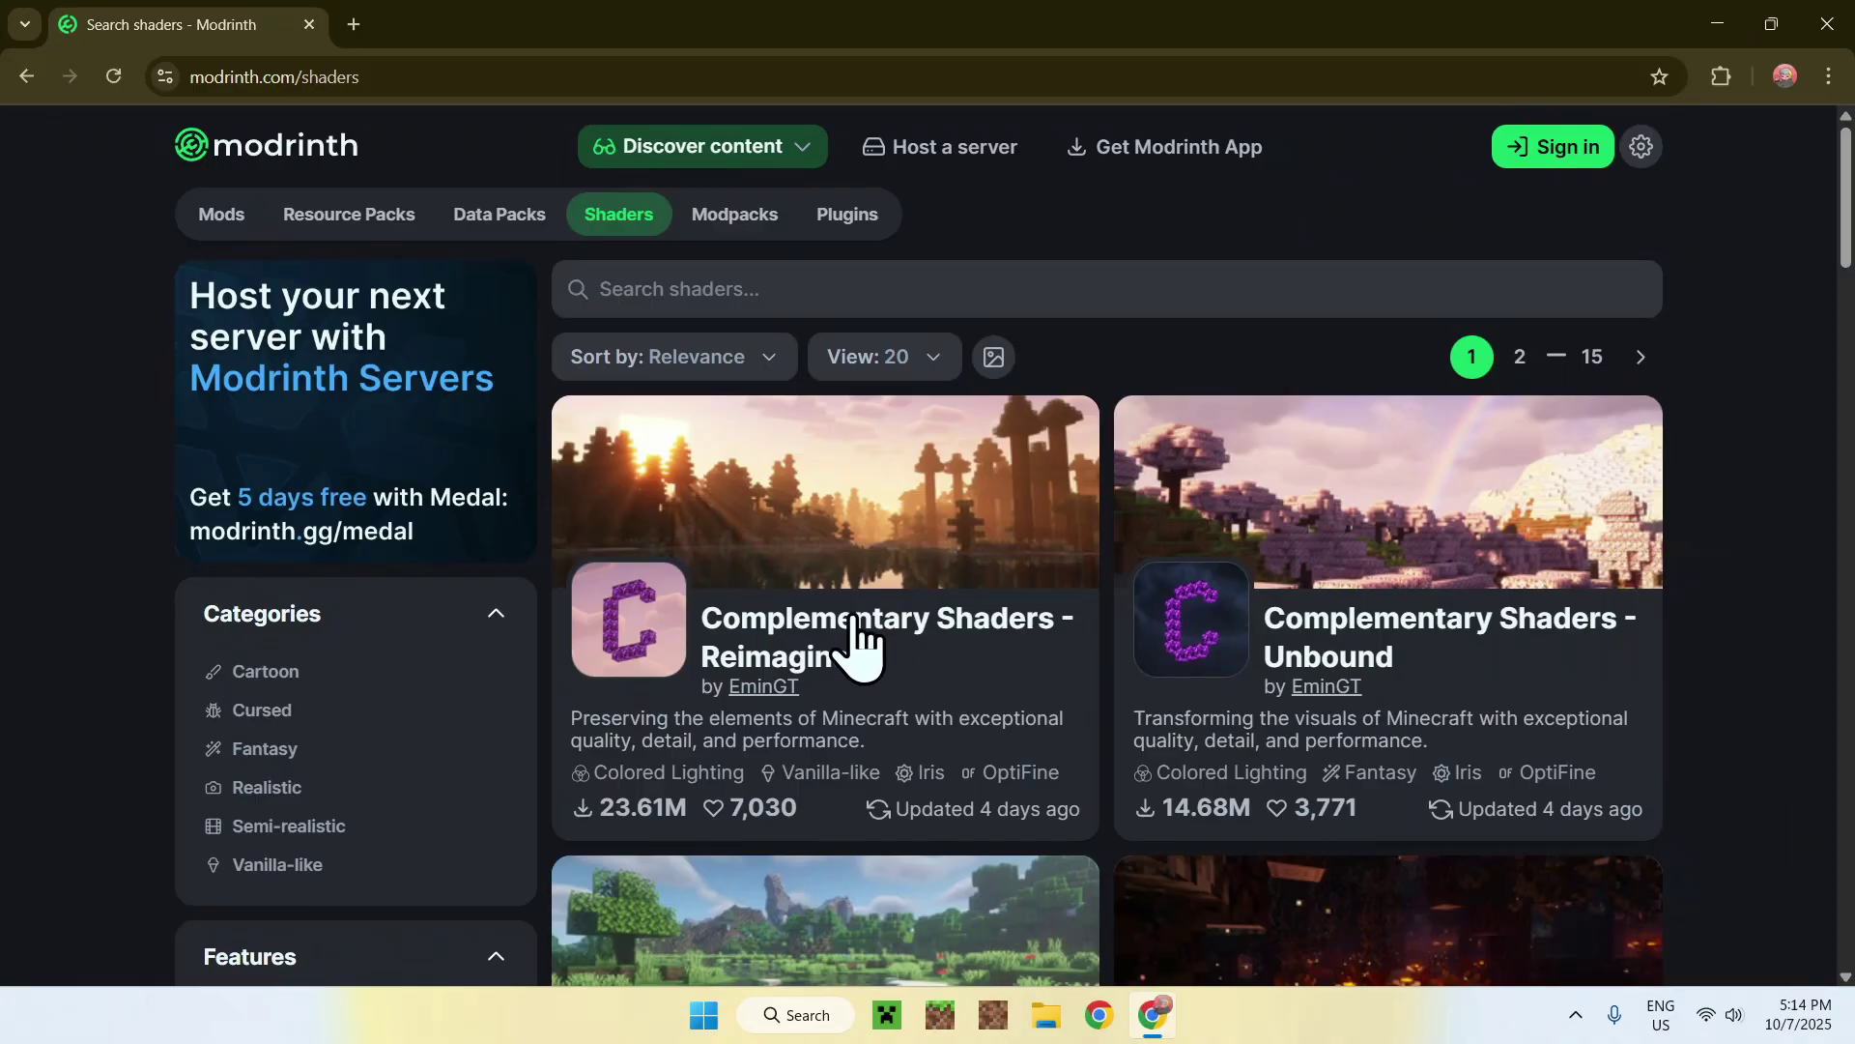
- Download version r5.6 of Complementary Shaders - Reimagined from its list of versions
left_click(801, 626)
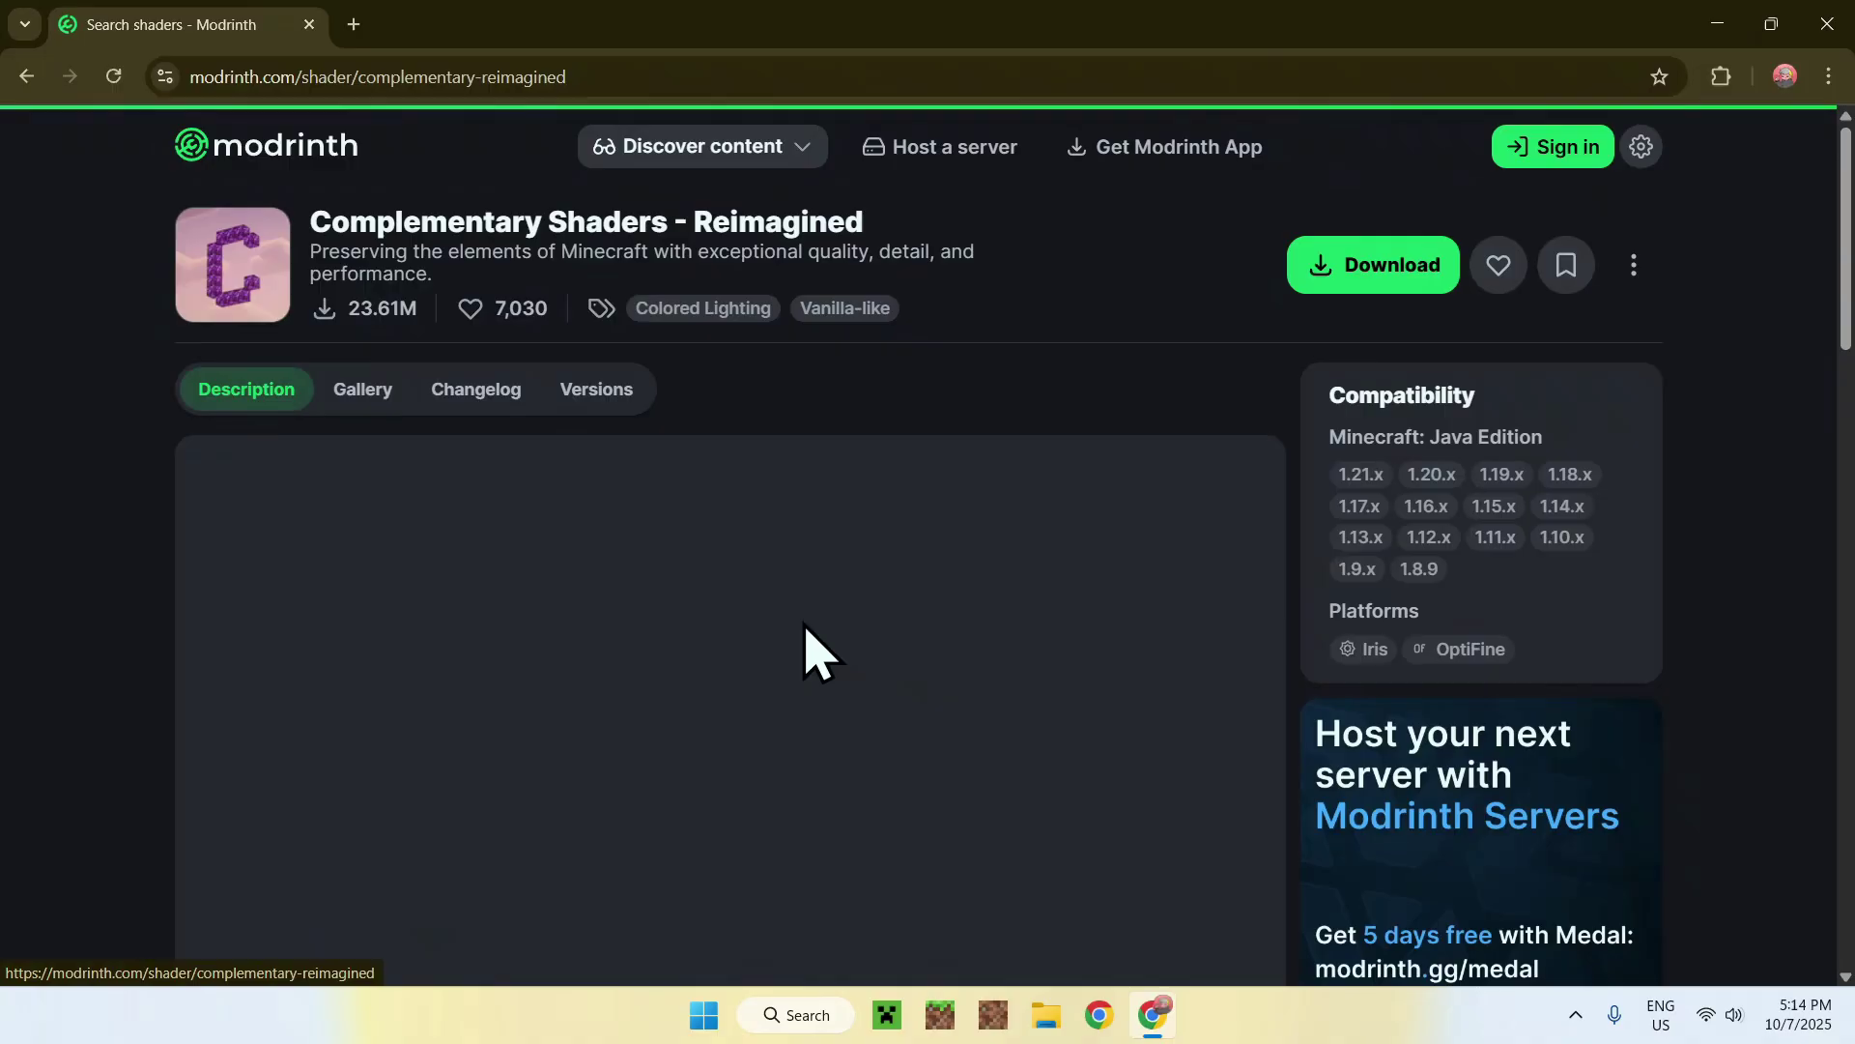
left_click(596, 401)
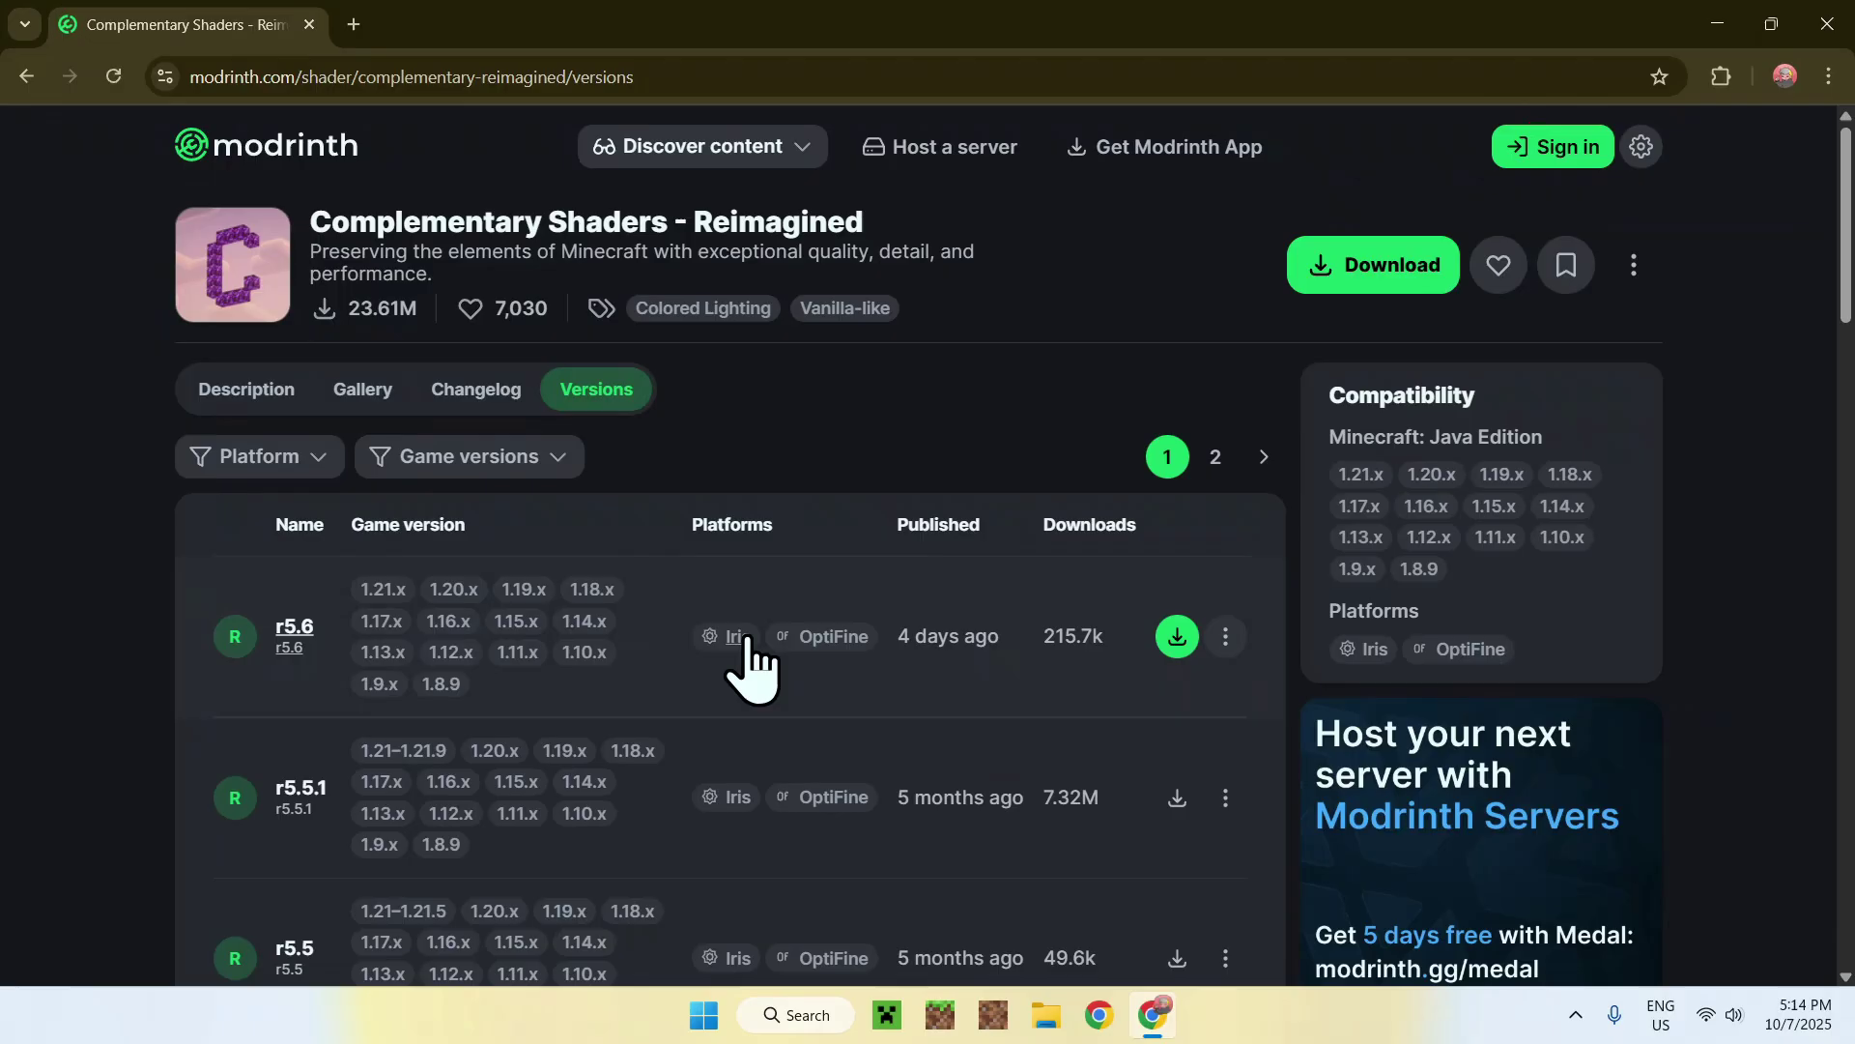
left_click(1177, 638)
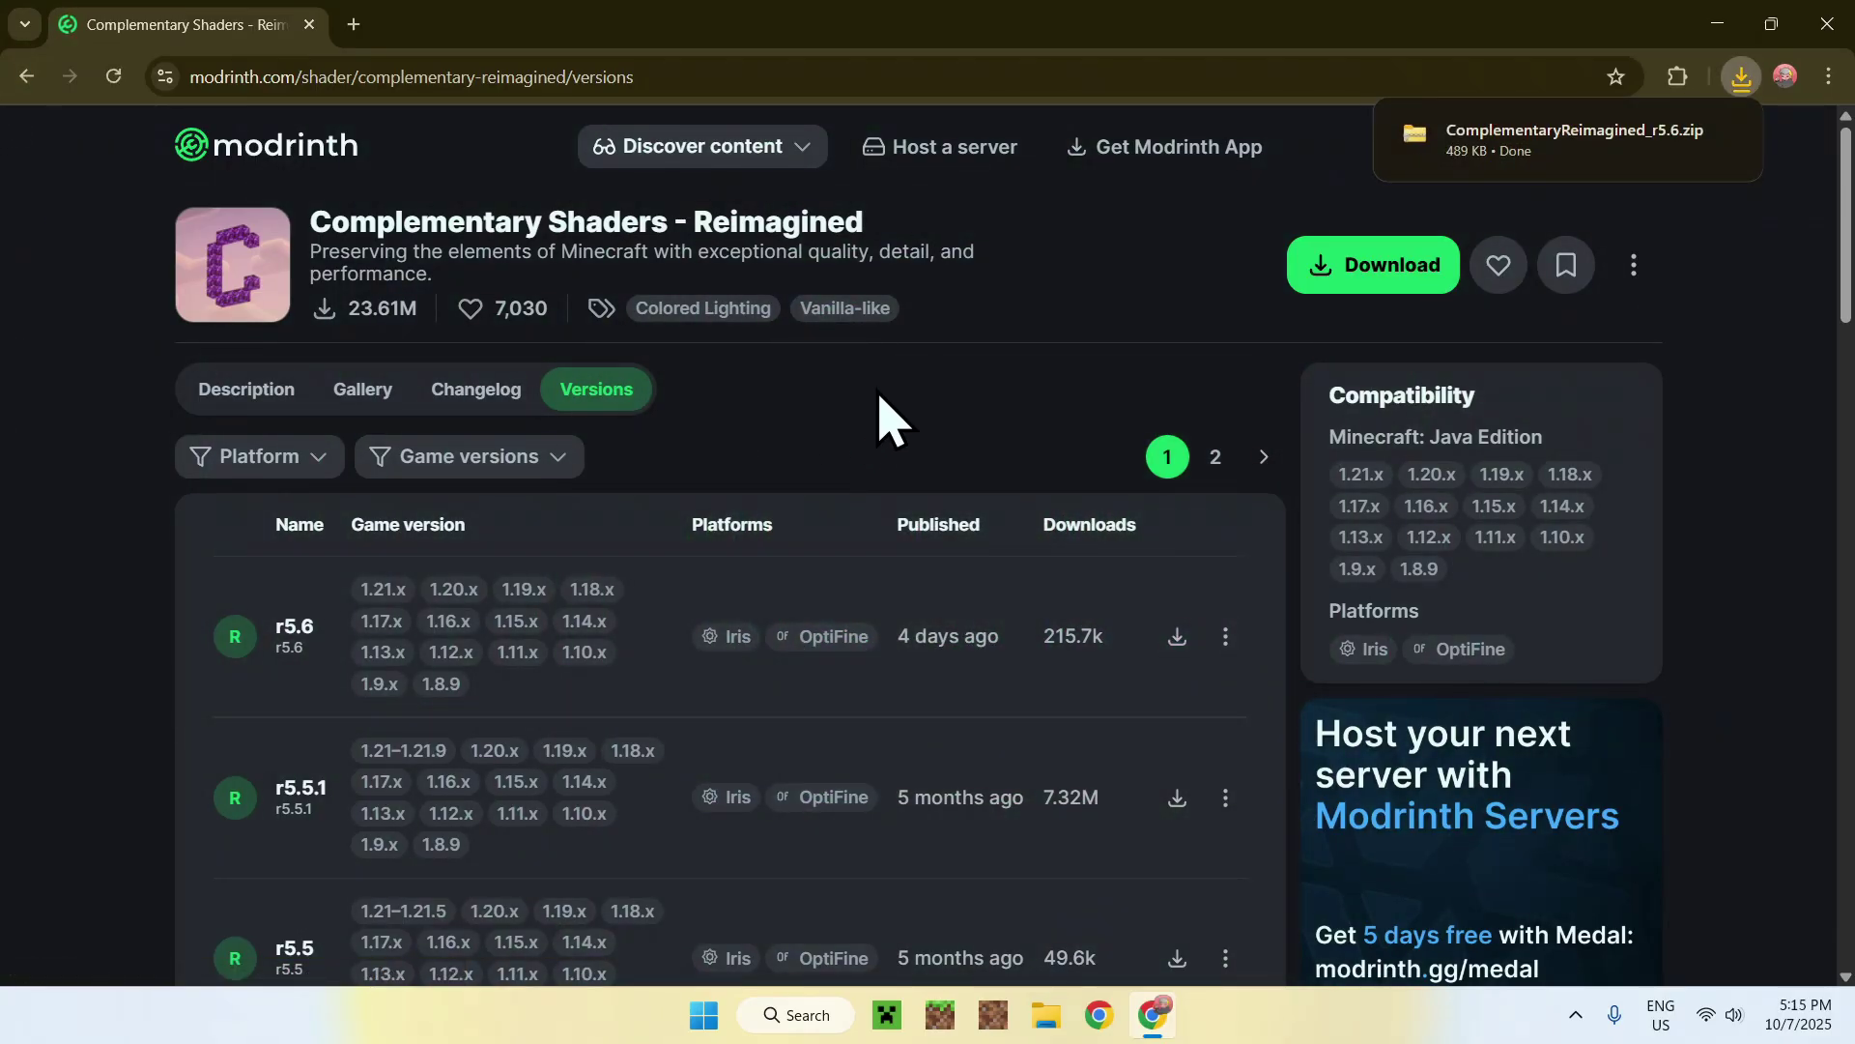
mouse_move(1446, 158)
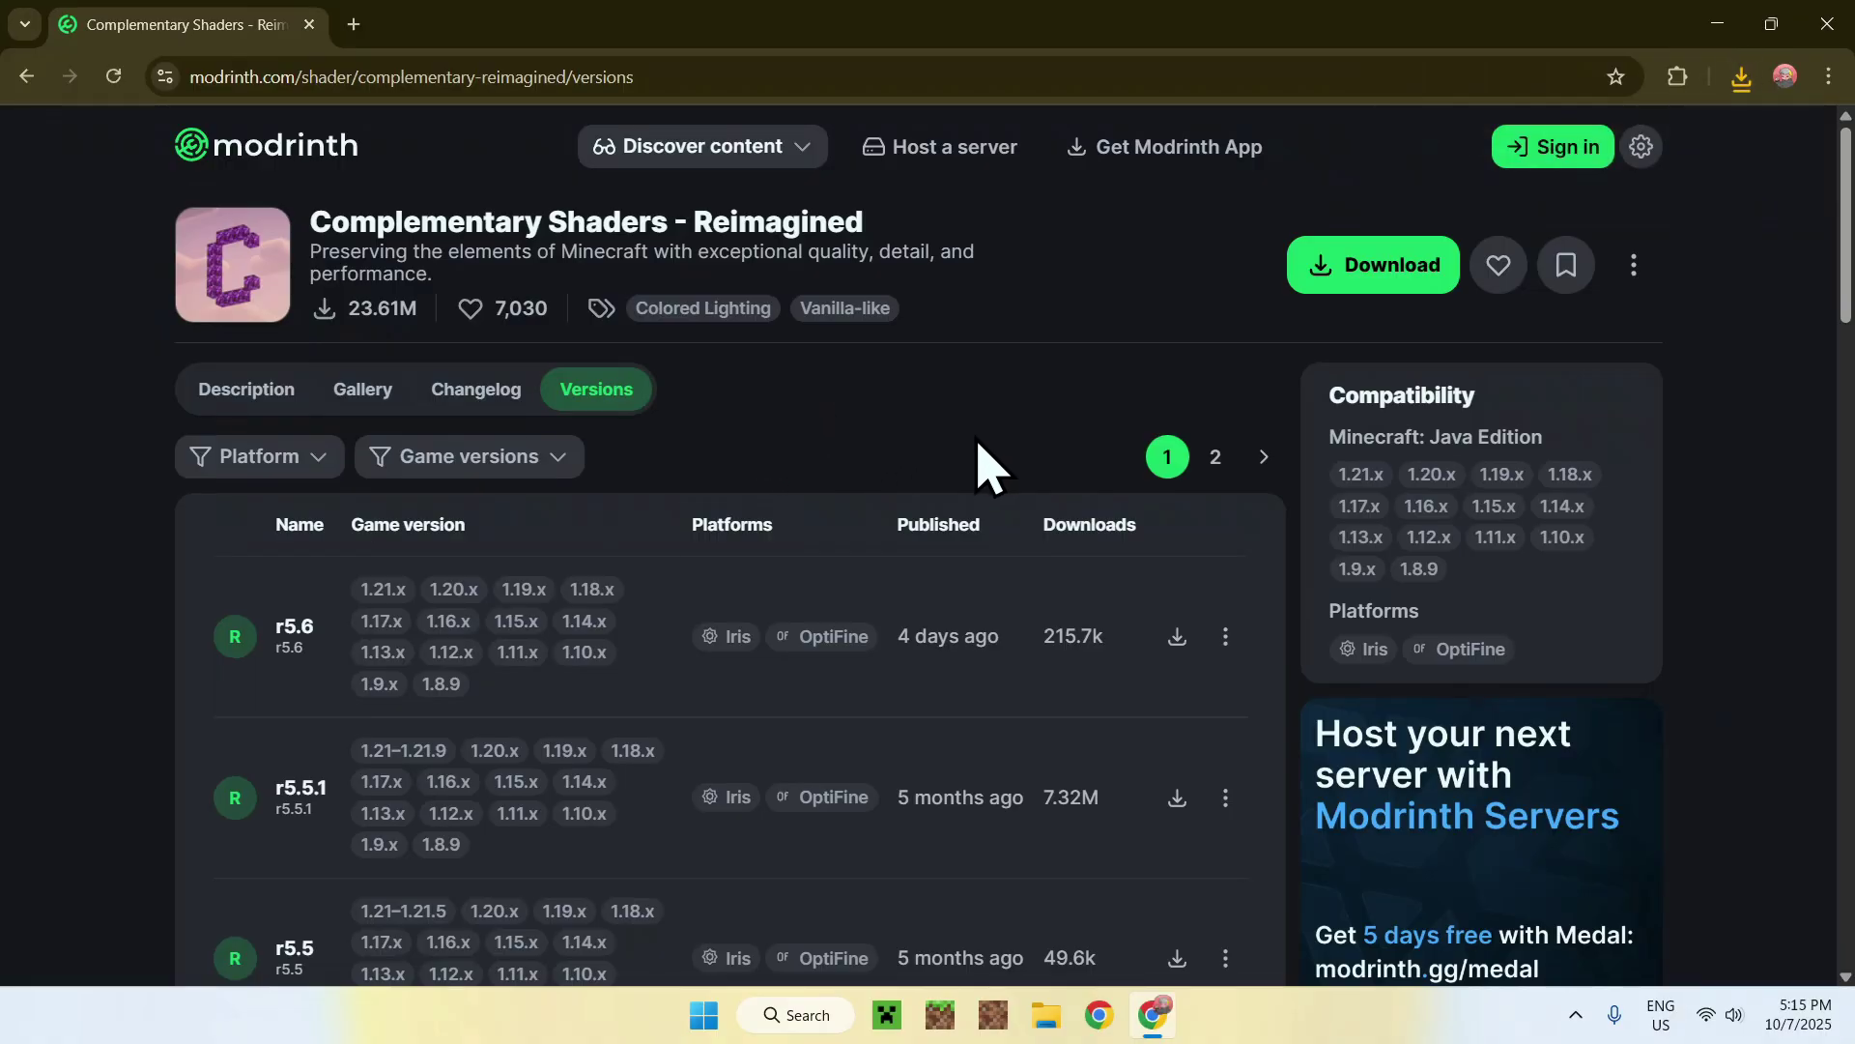
- Return to the shaders list and download version r5.6 of Complementary Shaders - Unbound
left_click(697, 159)
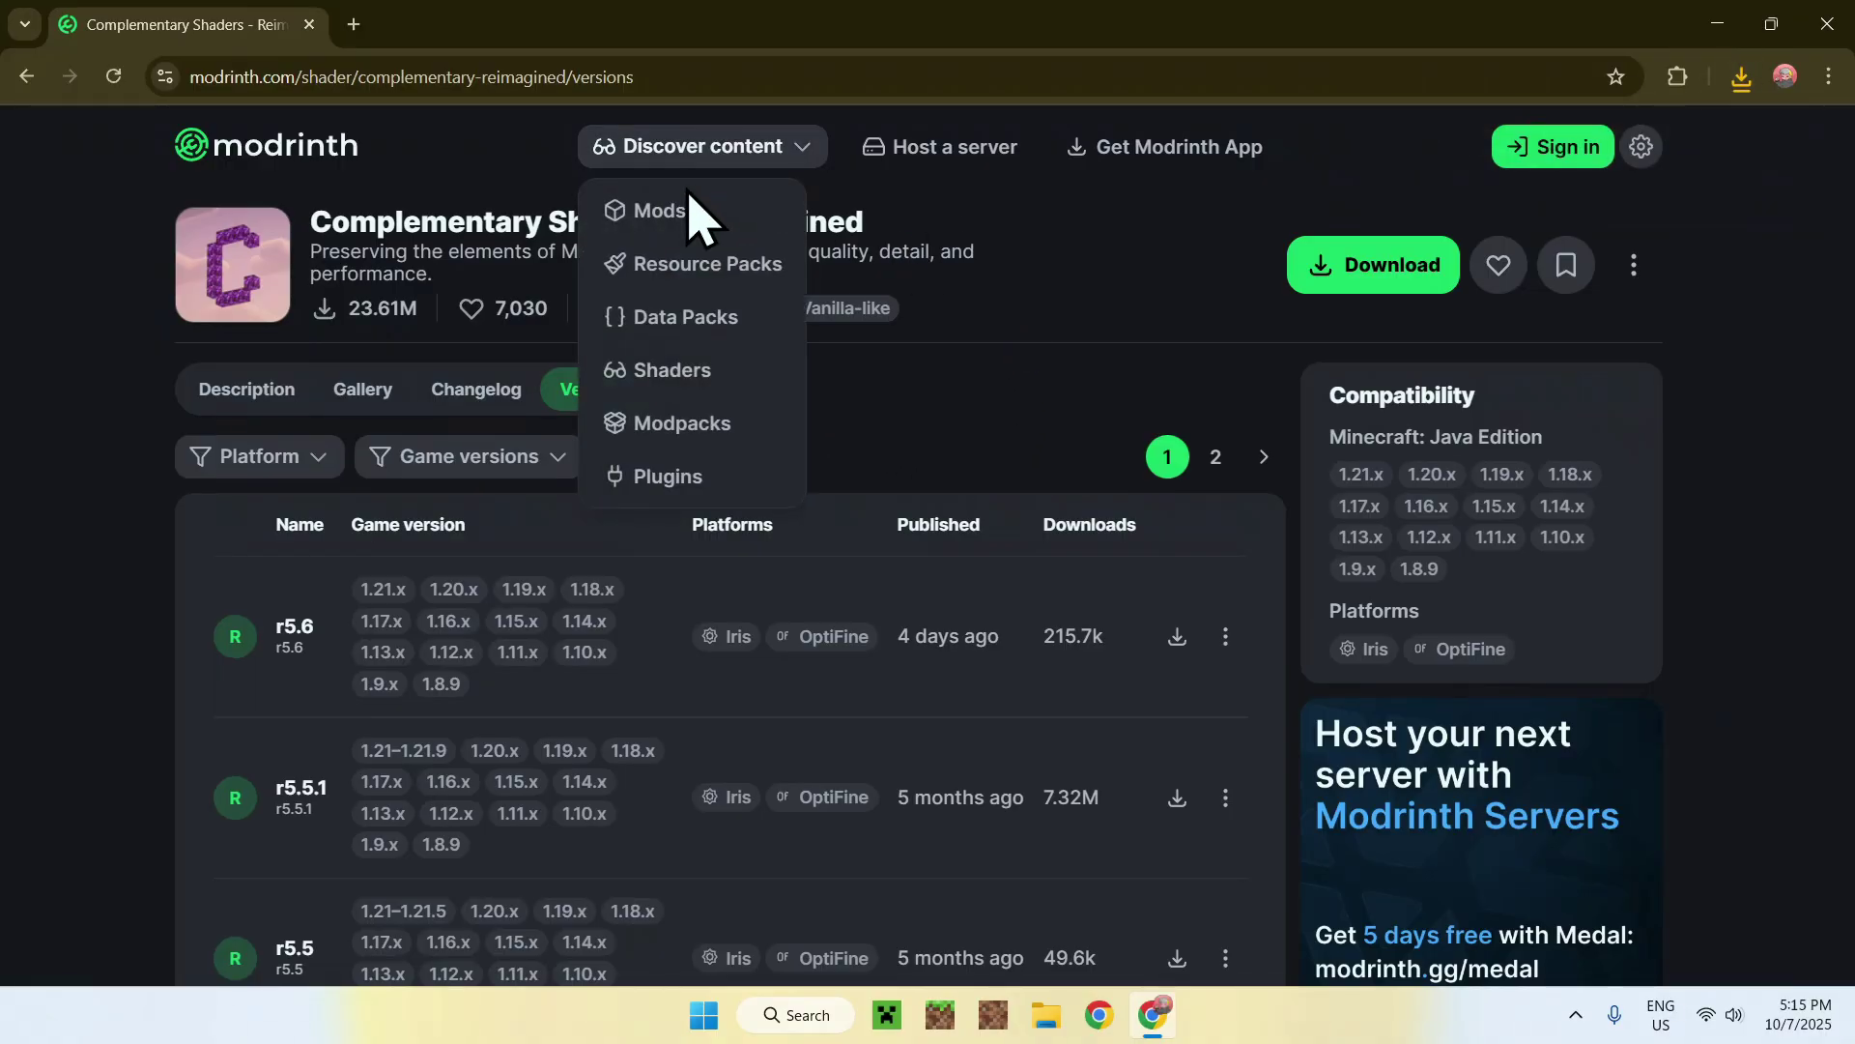
left_click(749, 379)
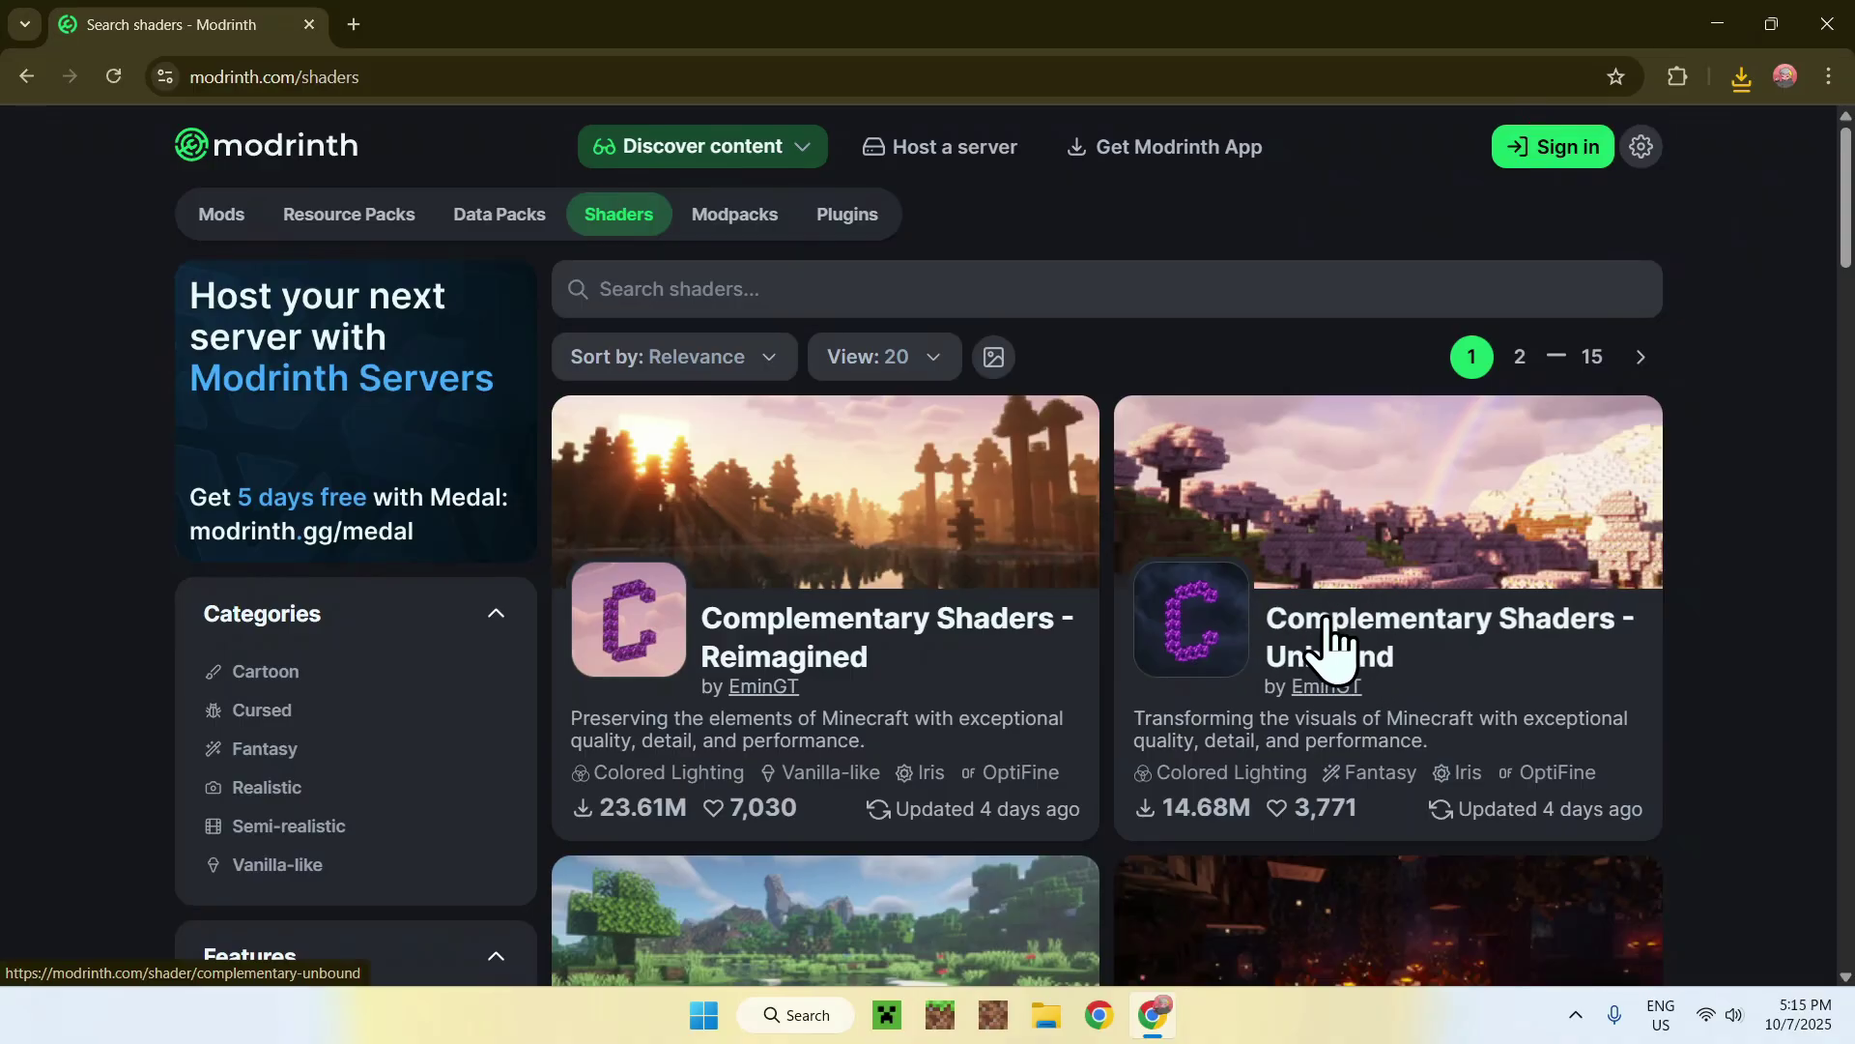
left_click(1334, 649)
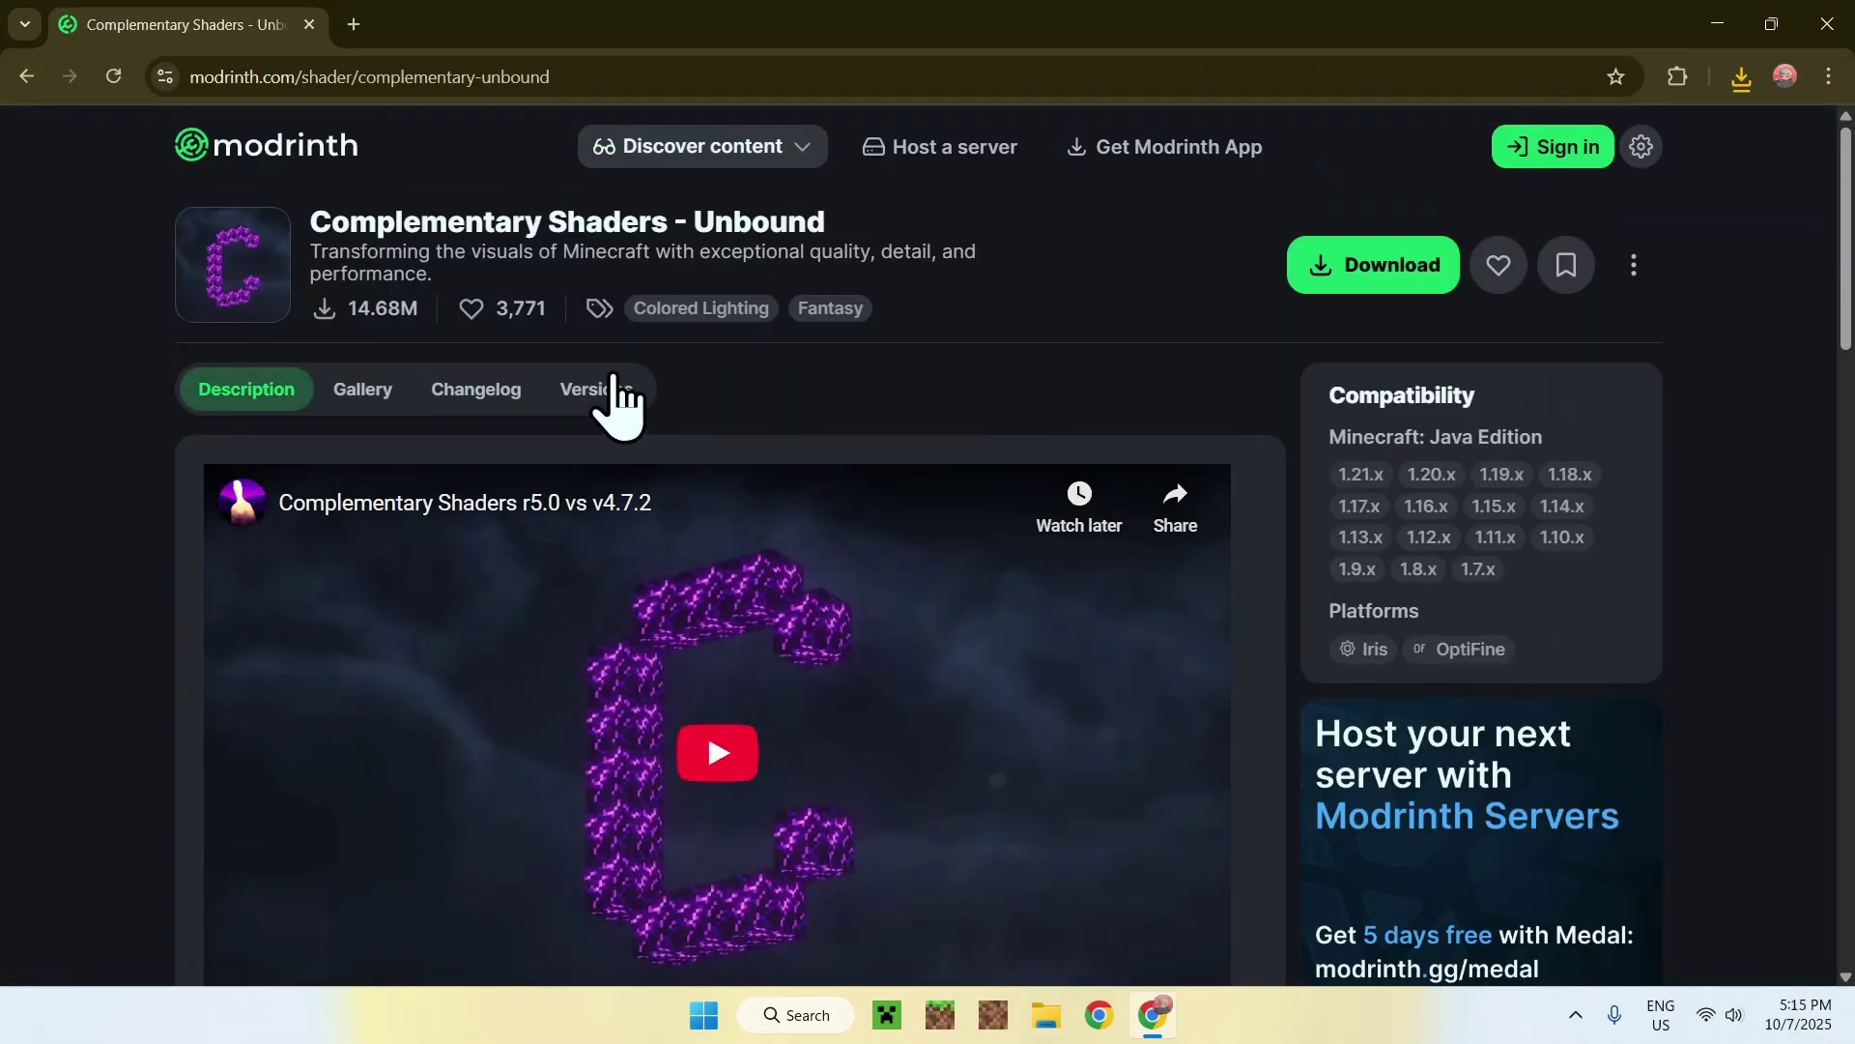
left_click(597, 389)
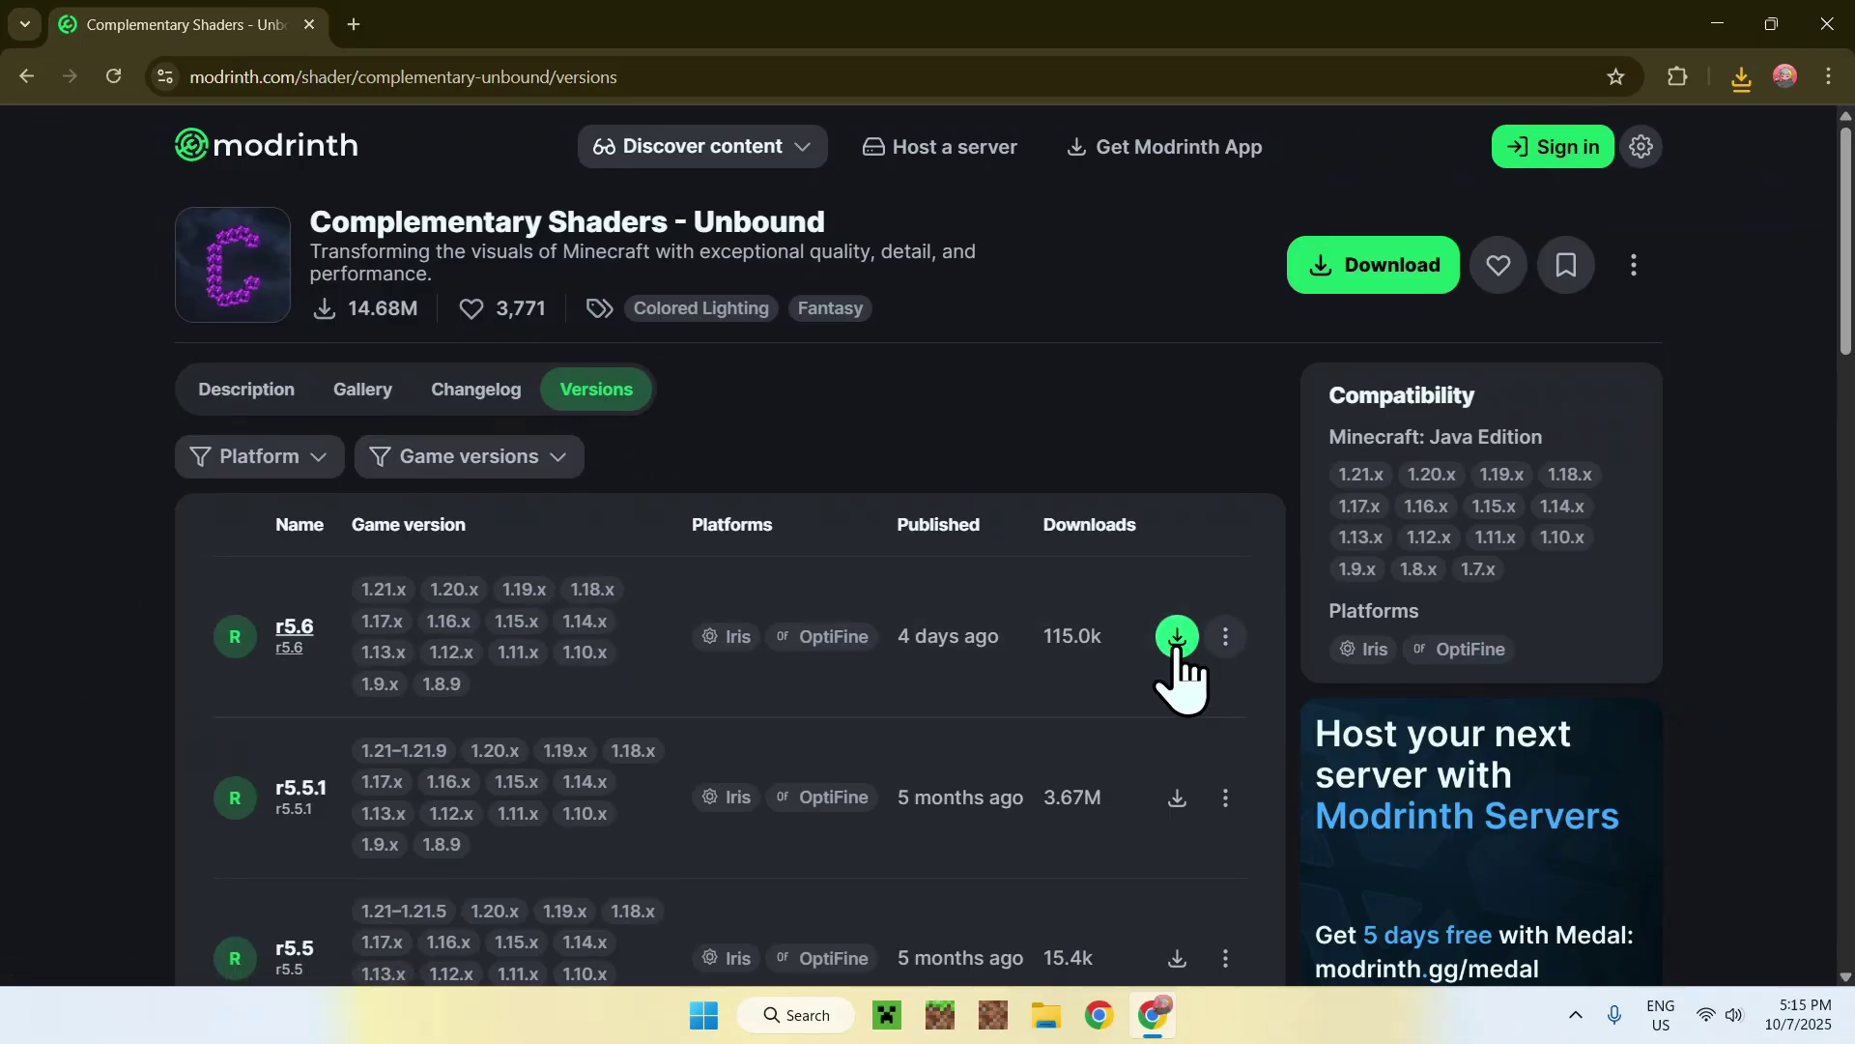
left_click(1178, 638)
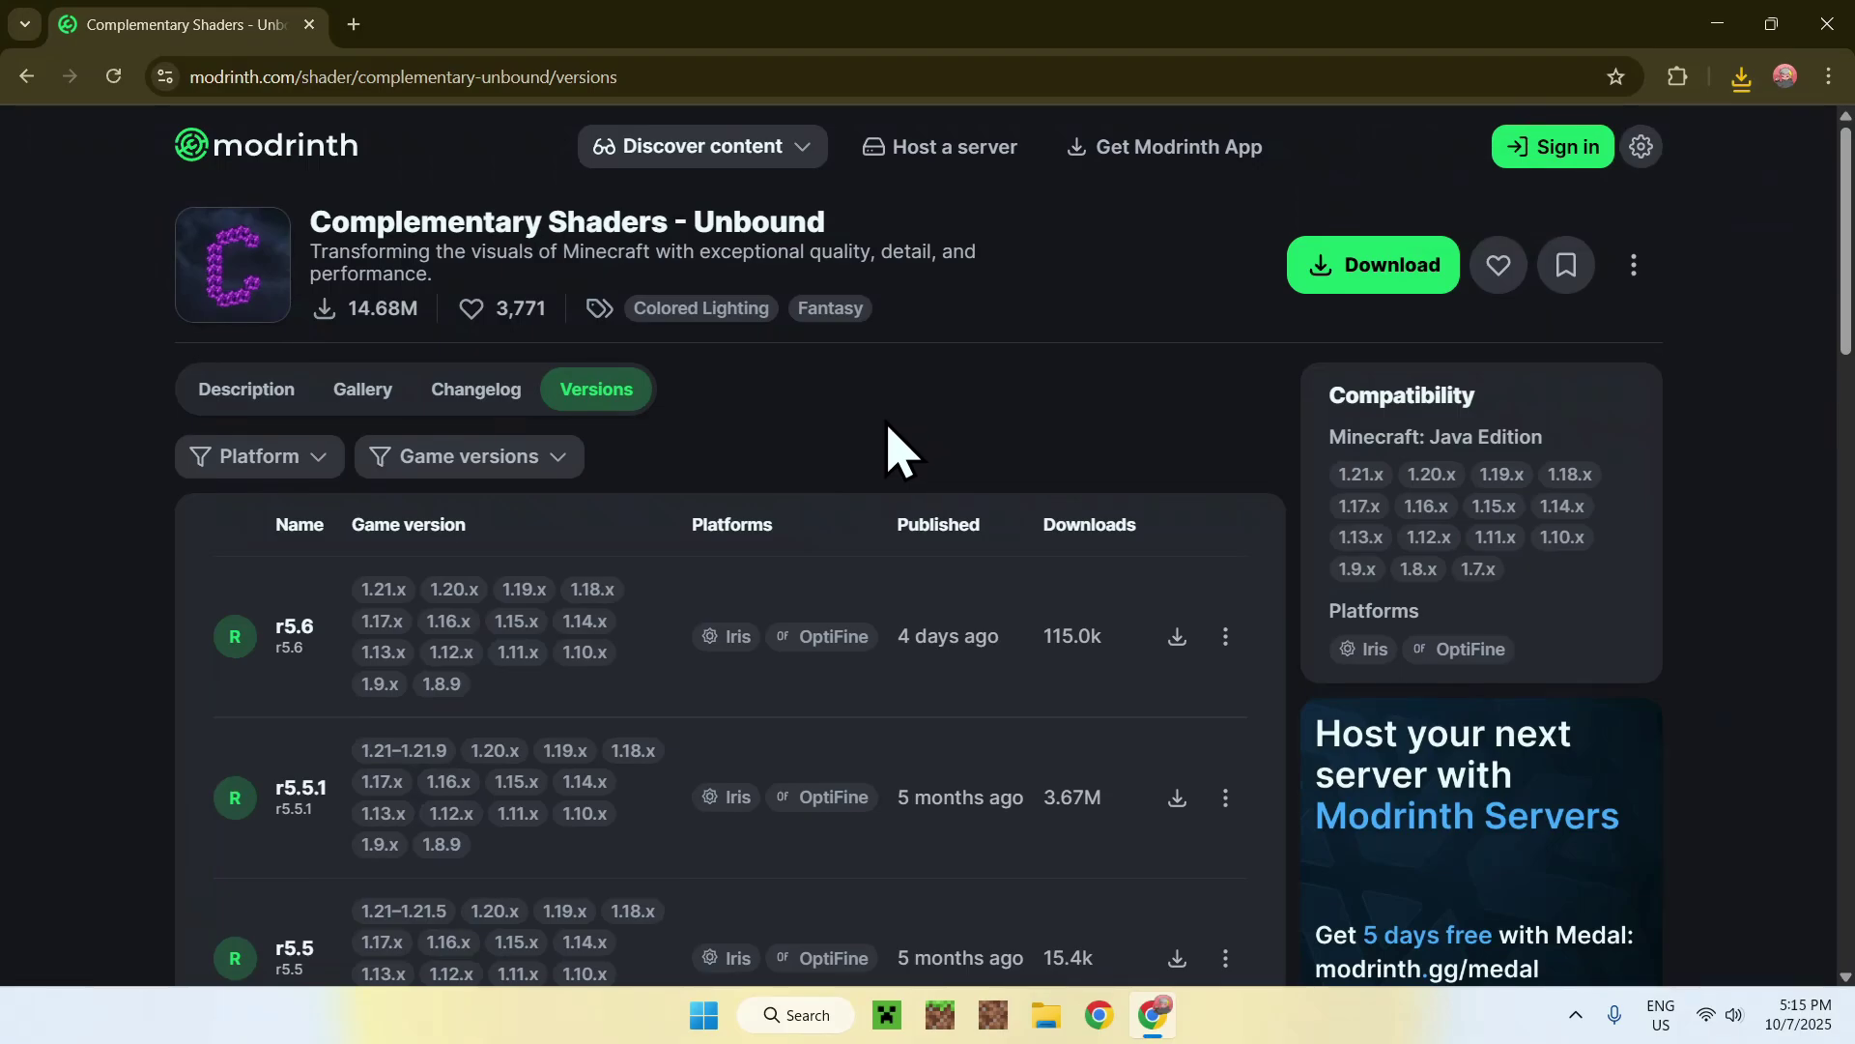
- Search Google for Iris Shaders in a new browser tab
left_click(354, 25)
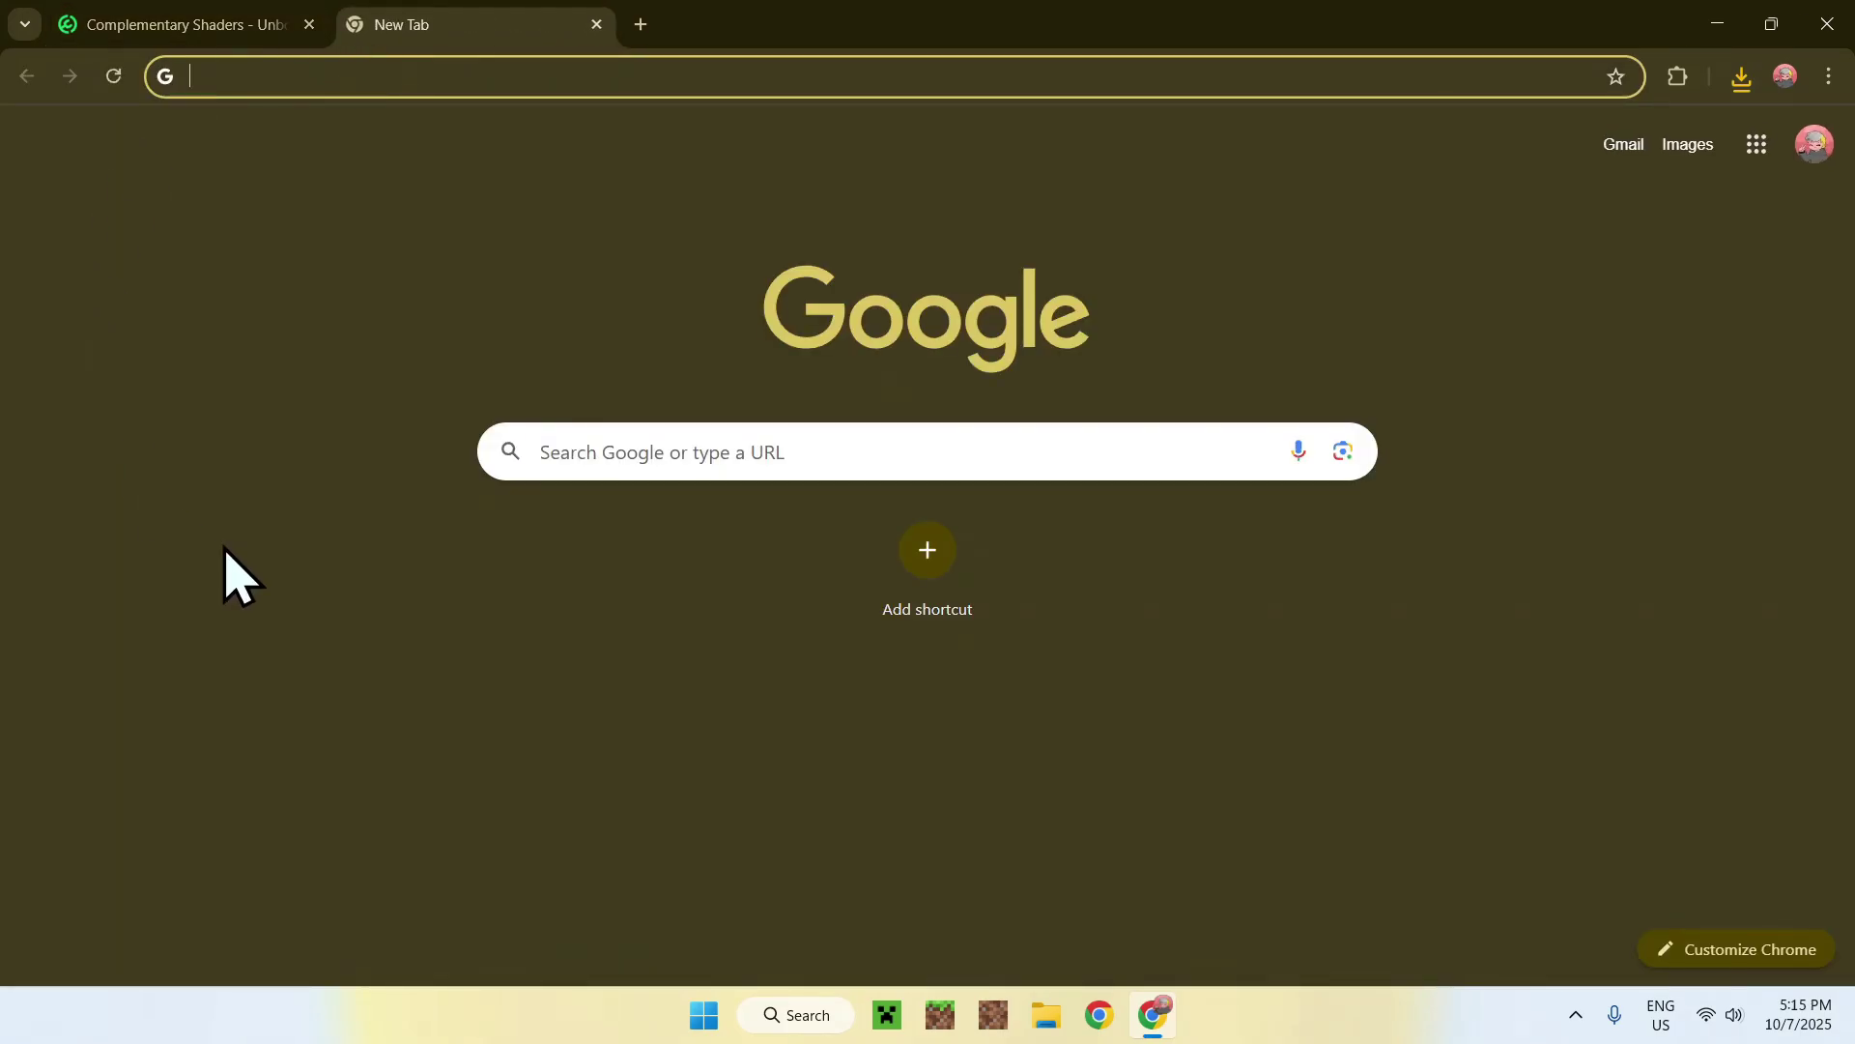
left_click(594, 454)
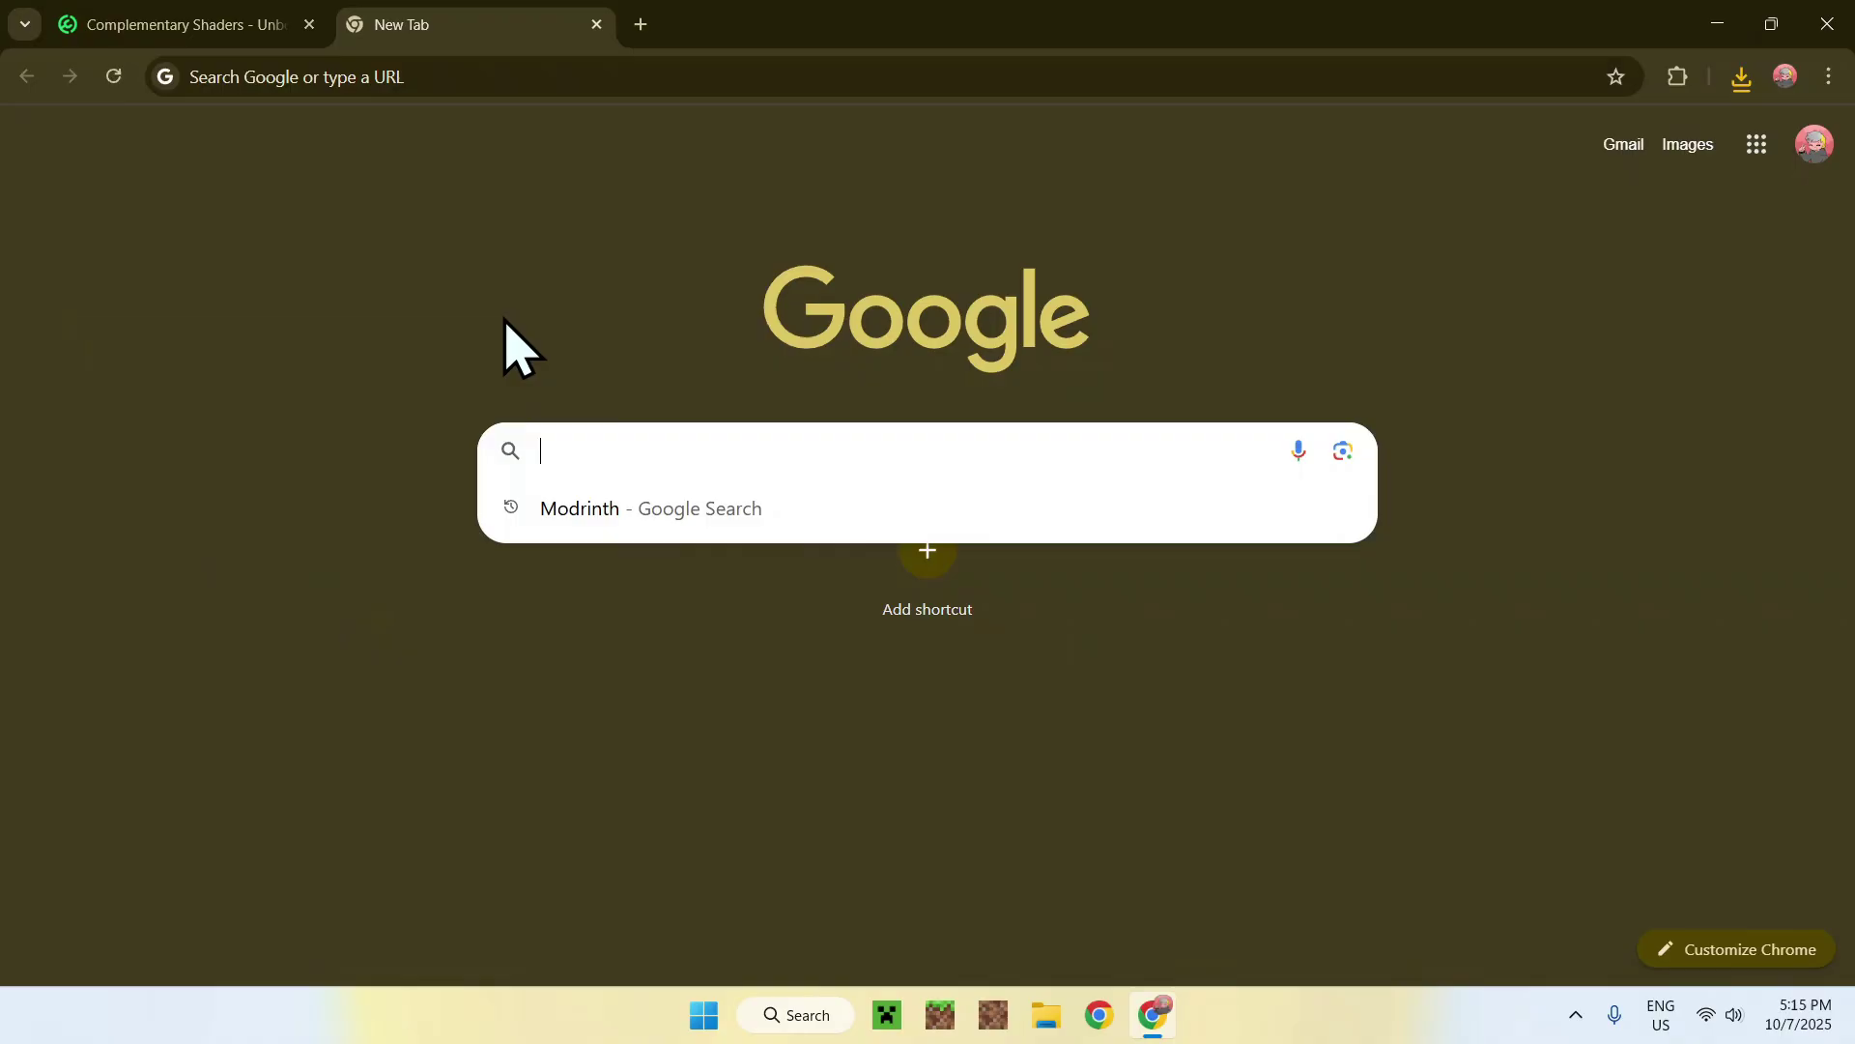
type("Ir")
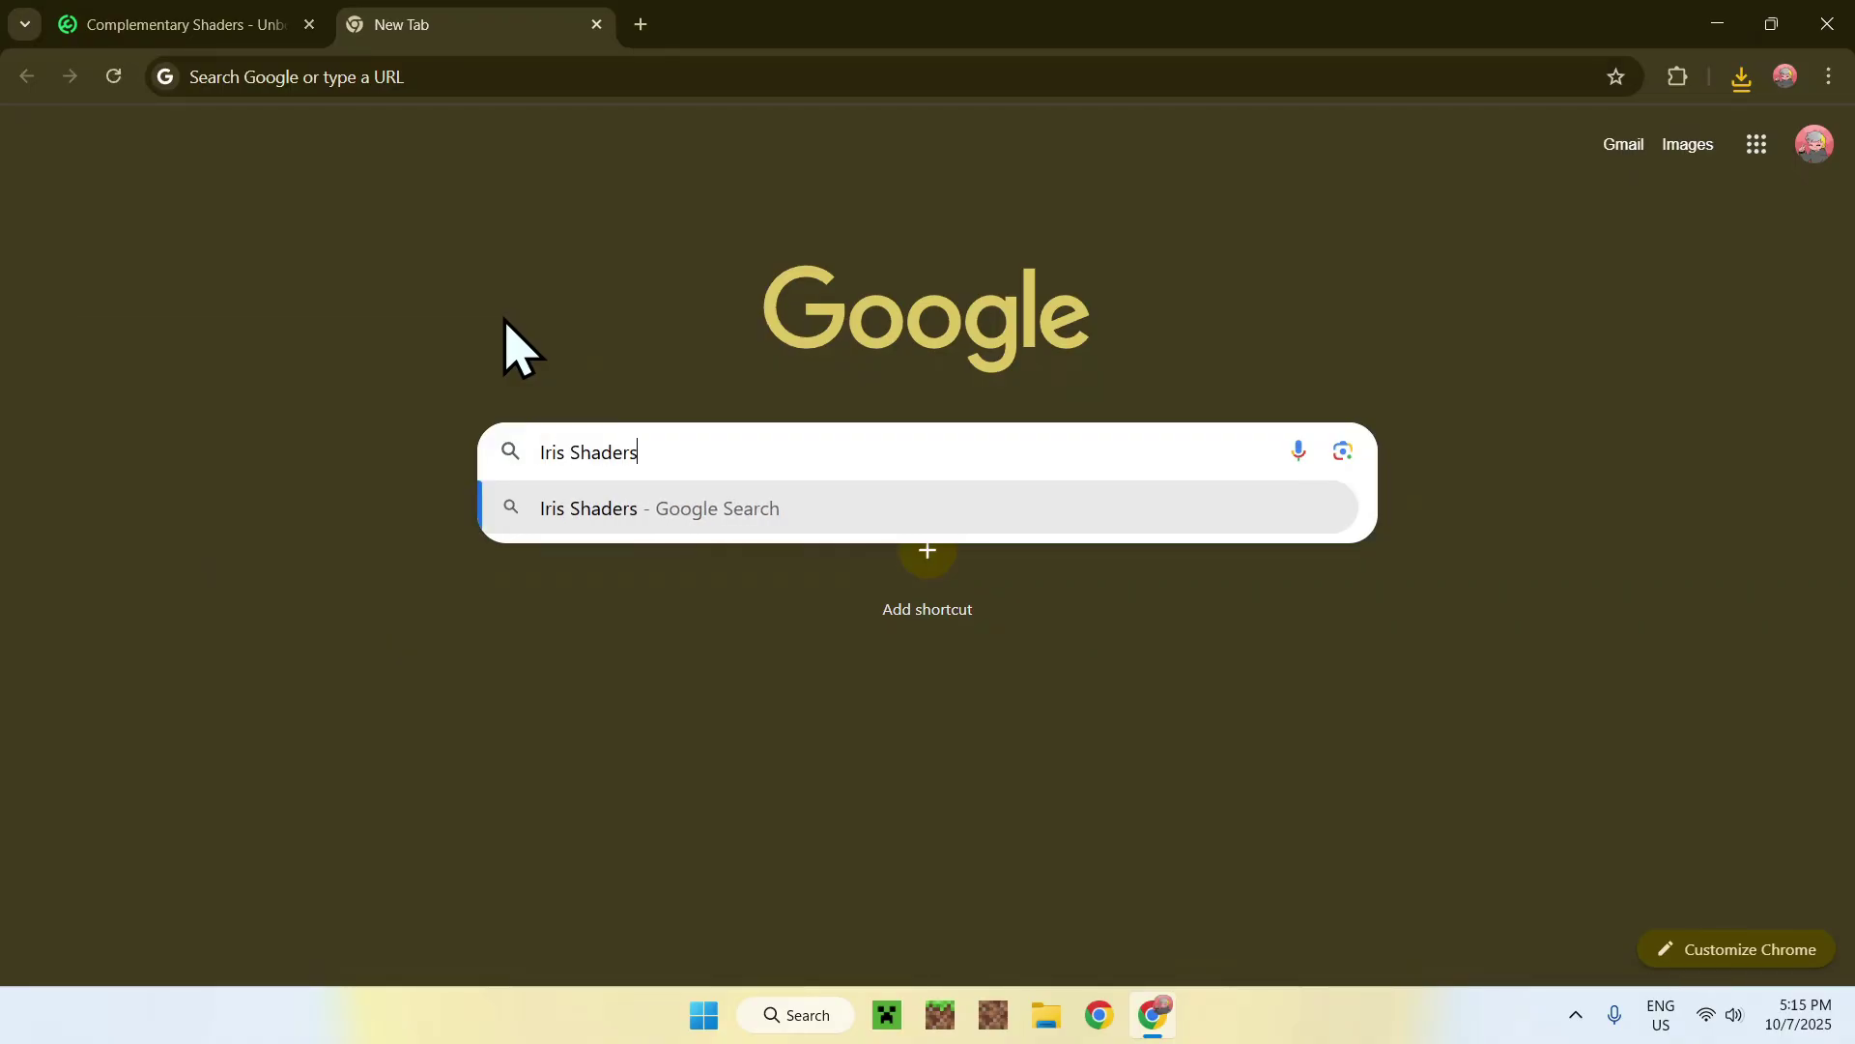
type("is Shaders")
key("Return")
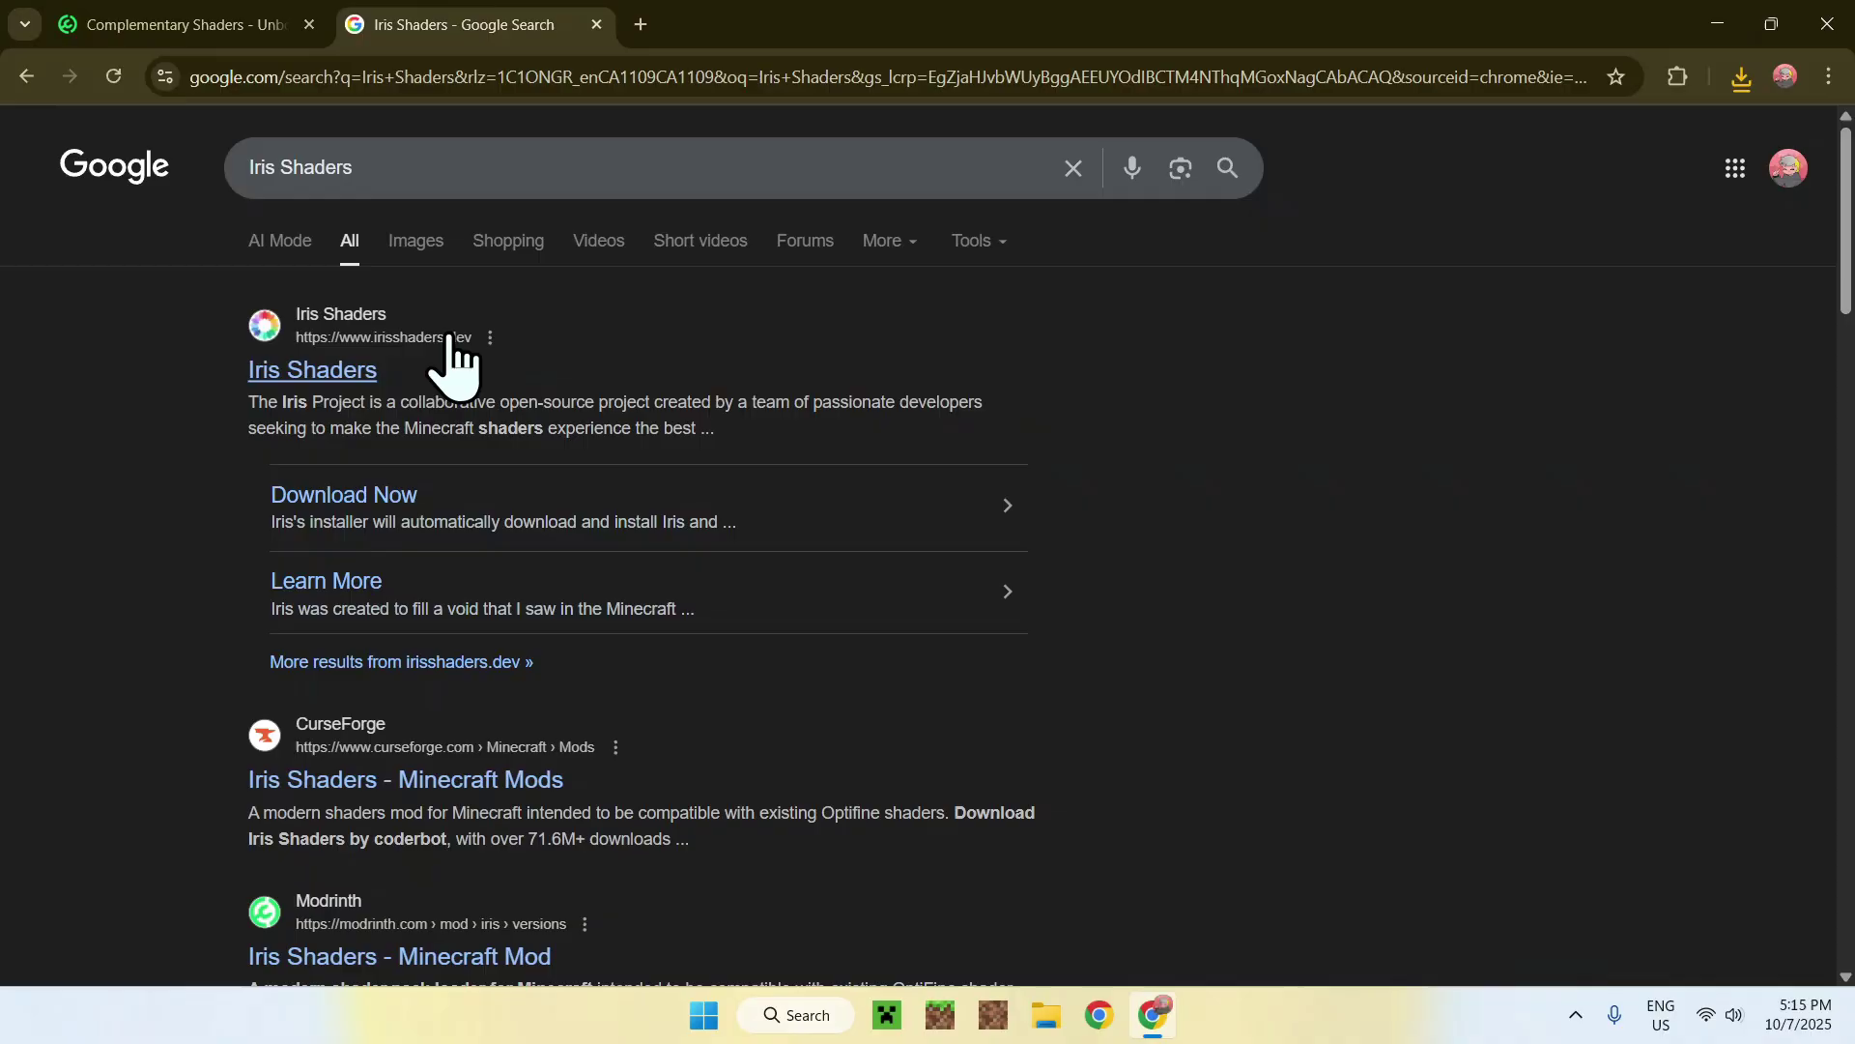
- Open the official irisshaders.dev site and download the Iris installer as a universal JAR
left_click(301, 379)
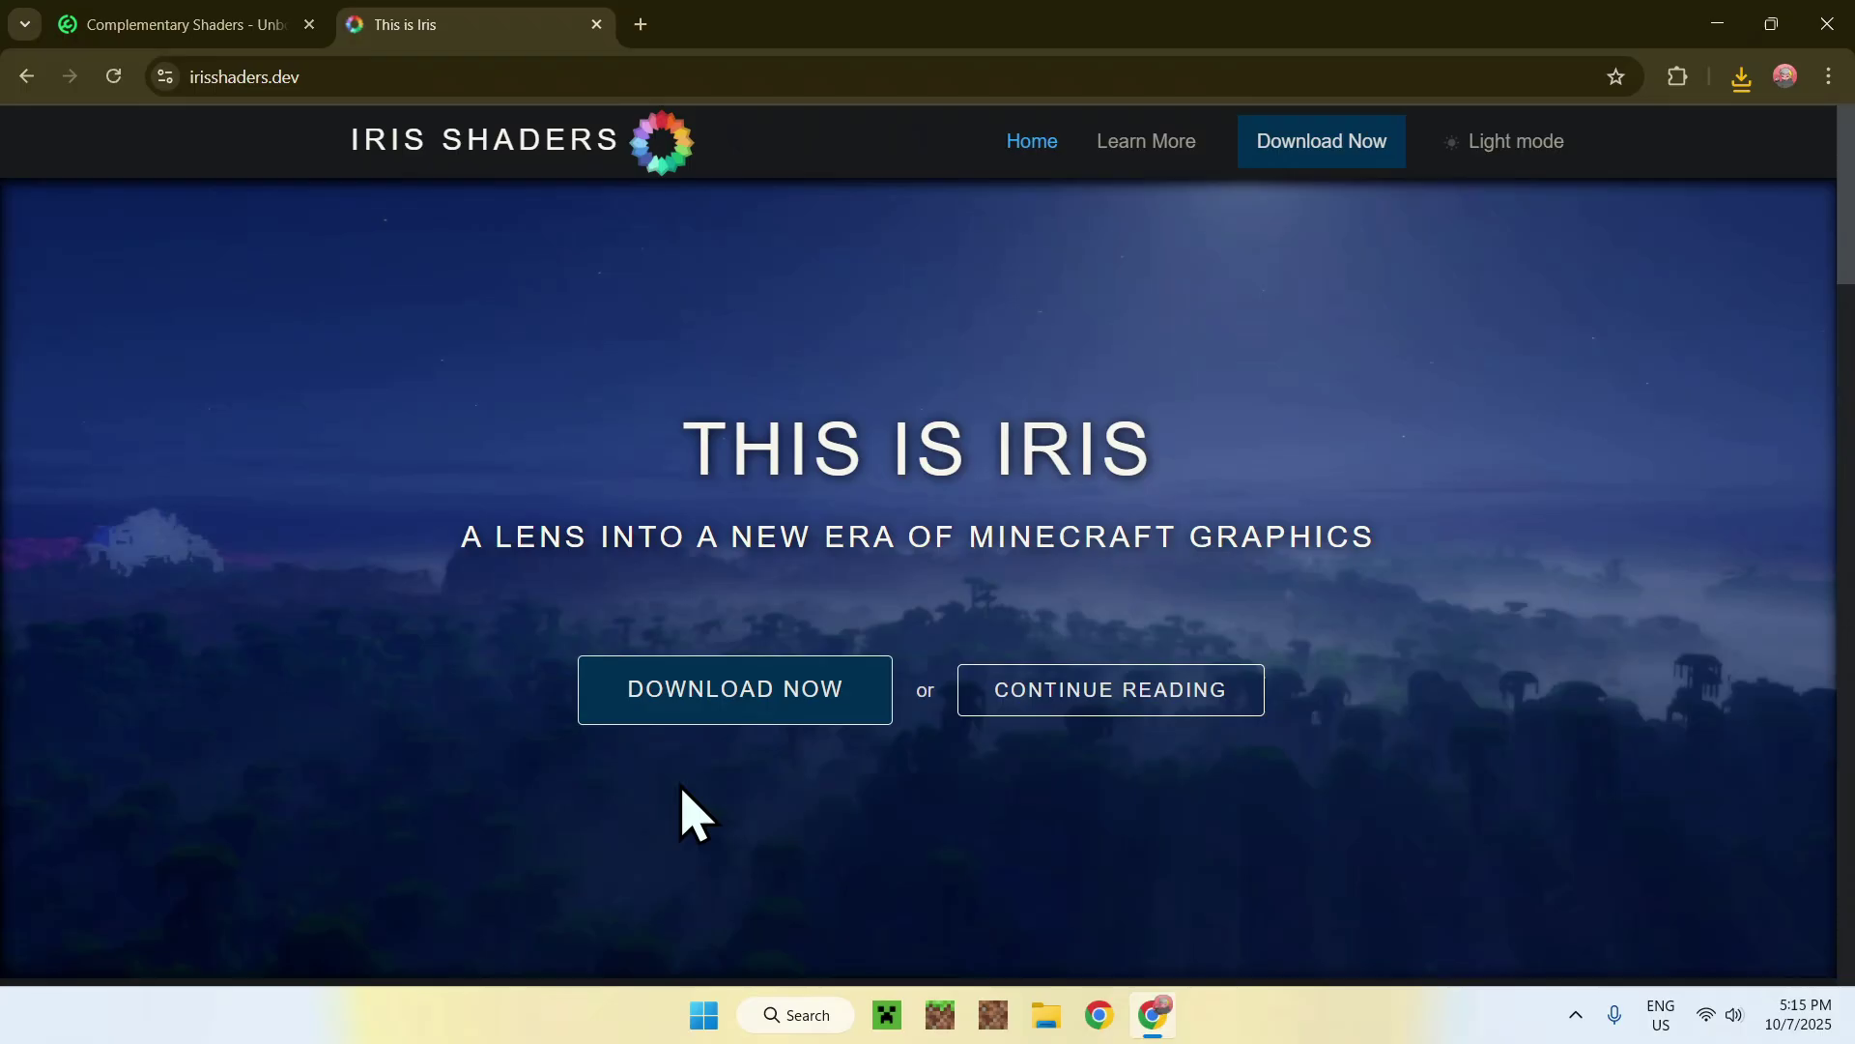
left_click(720, 713)
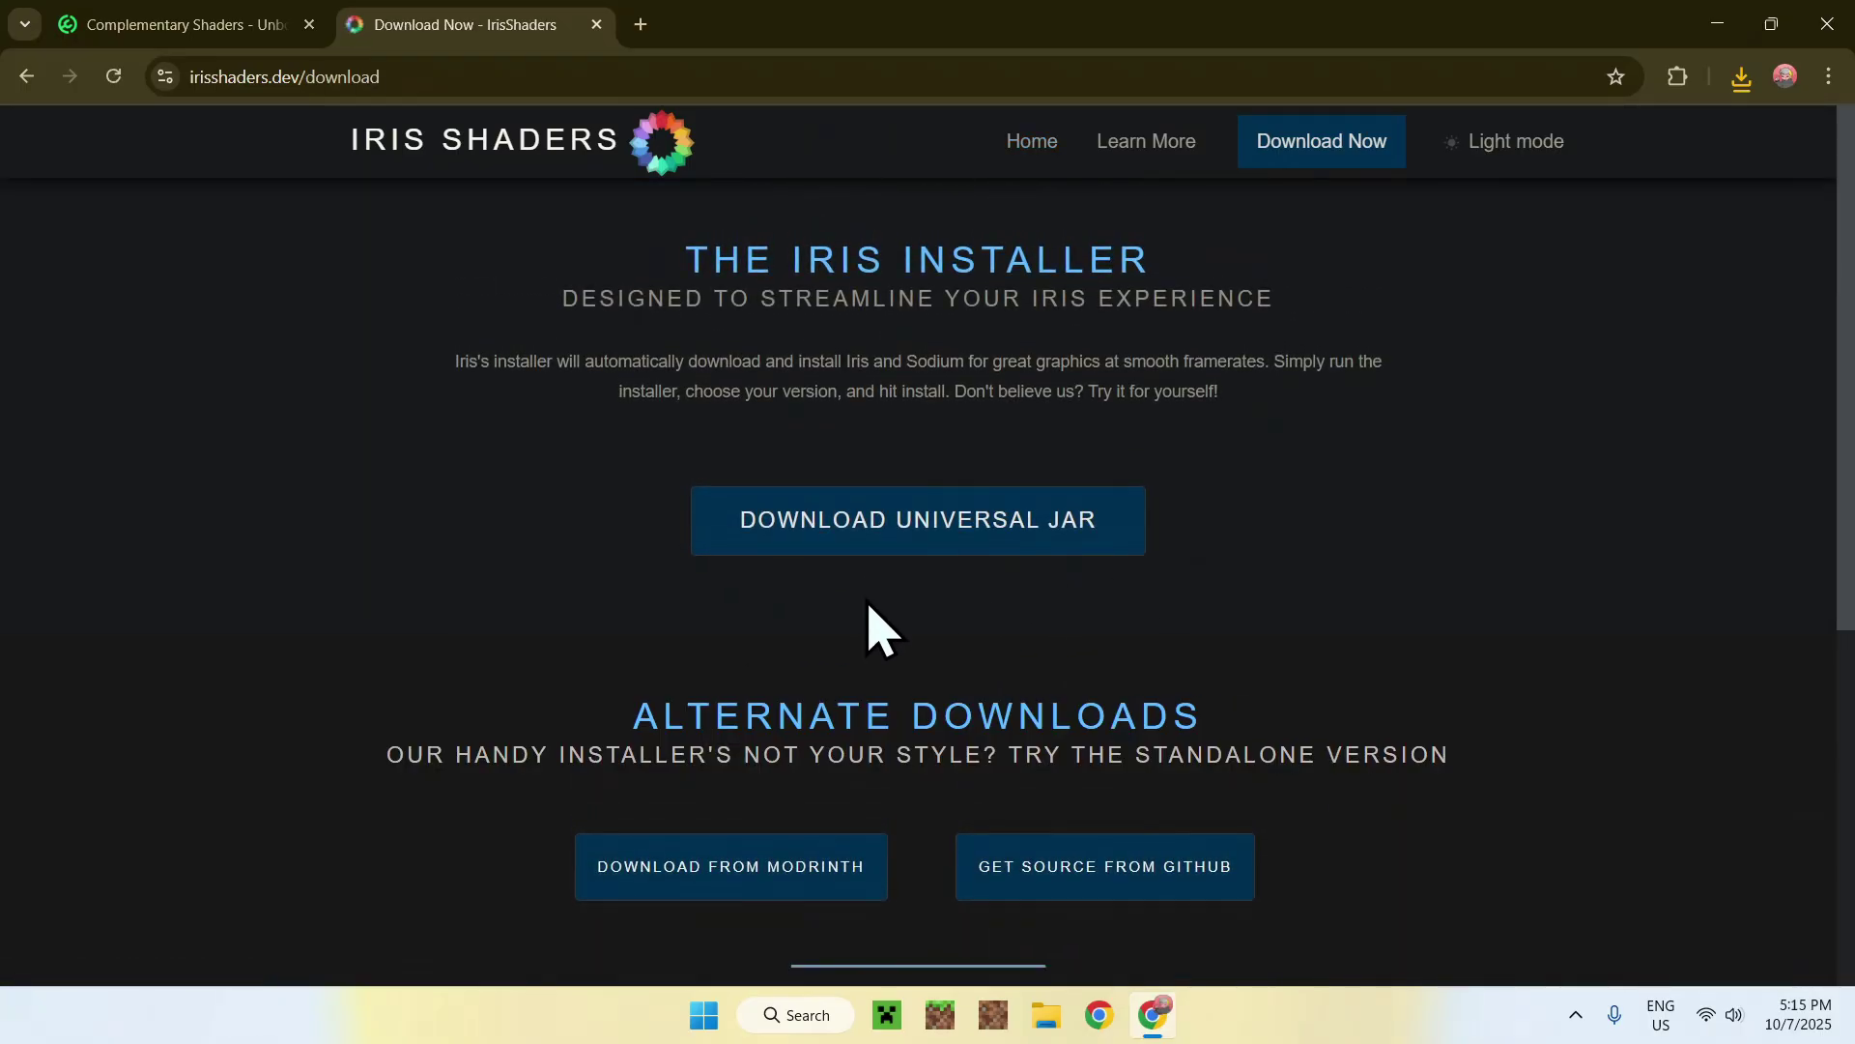
left_click(911, 546)
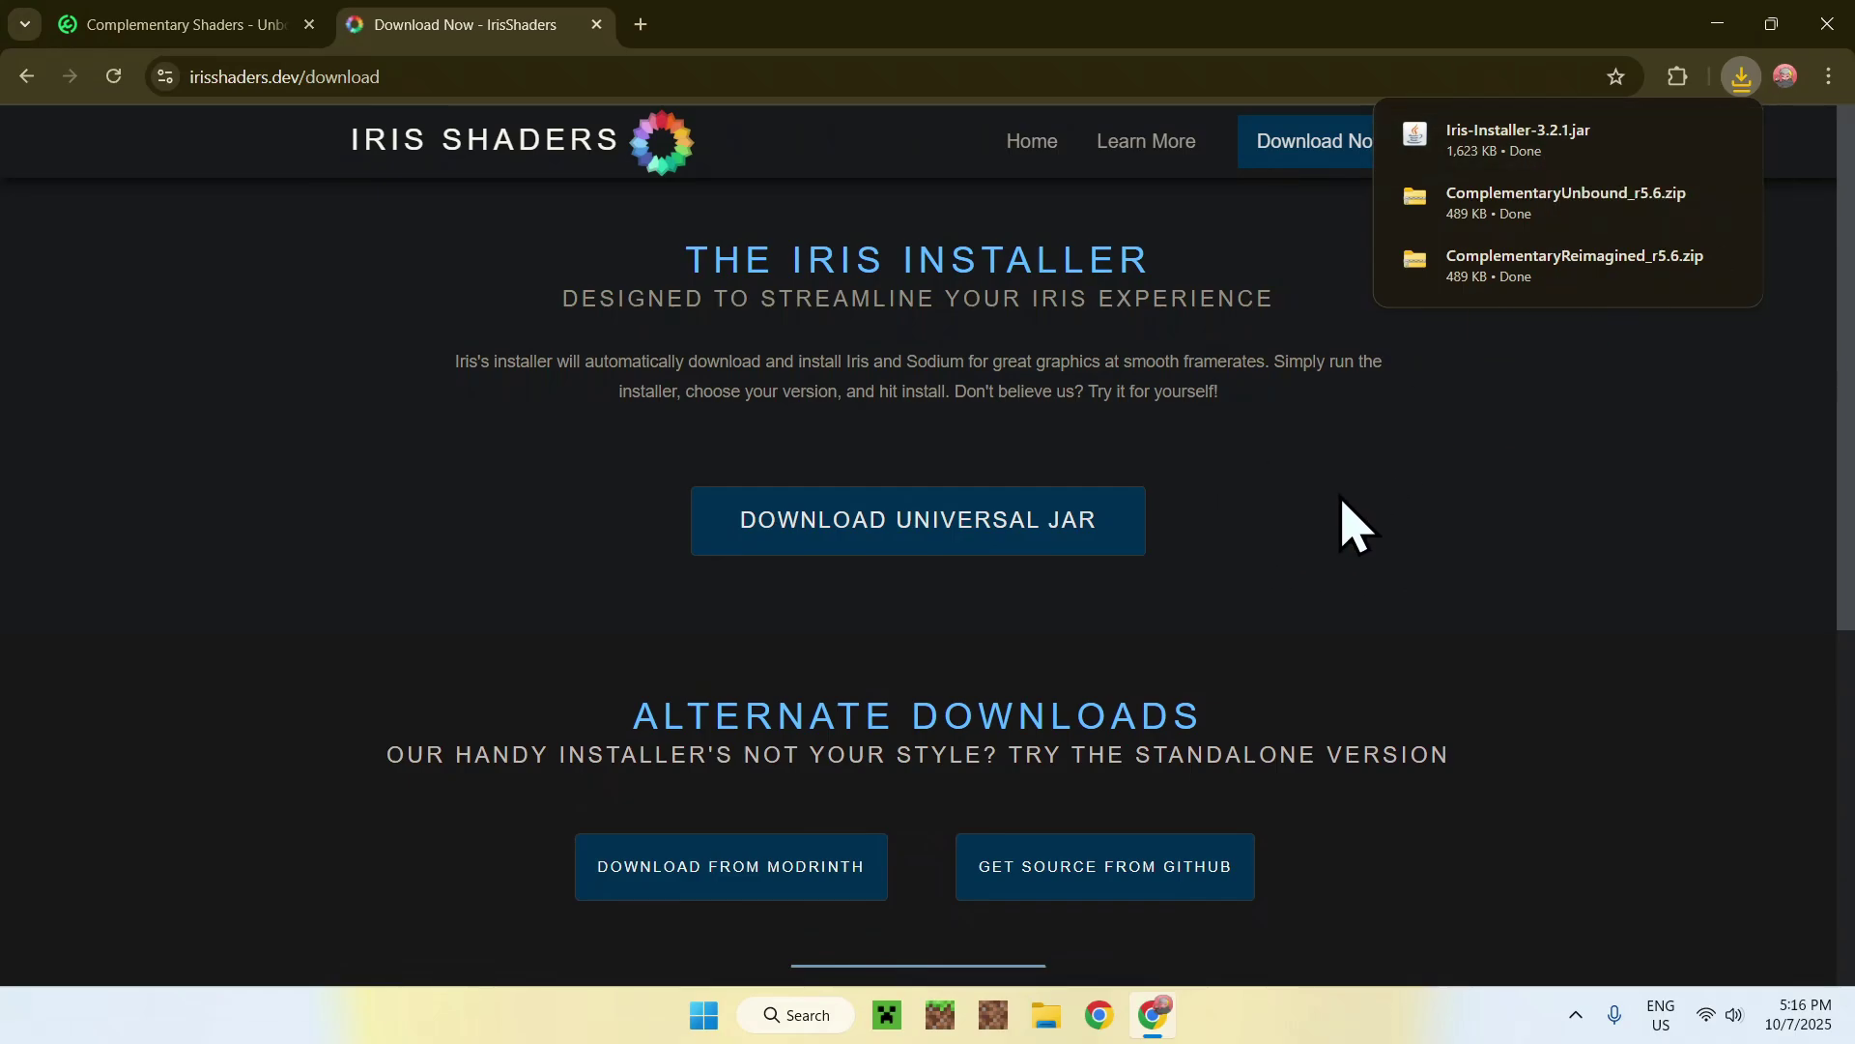
- Search Google for JDK 25 in a new browser tab
left_click(641, 25)
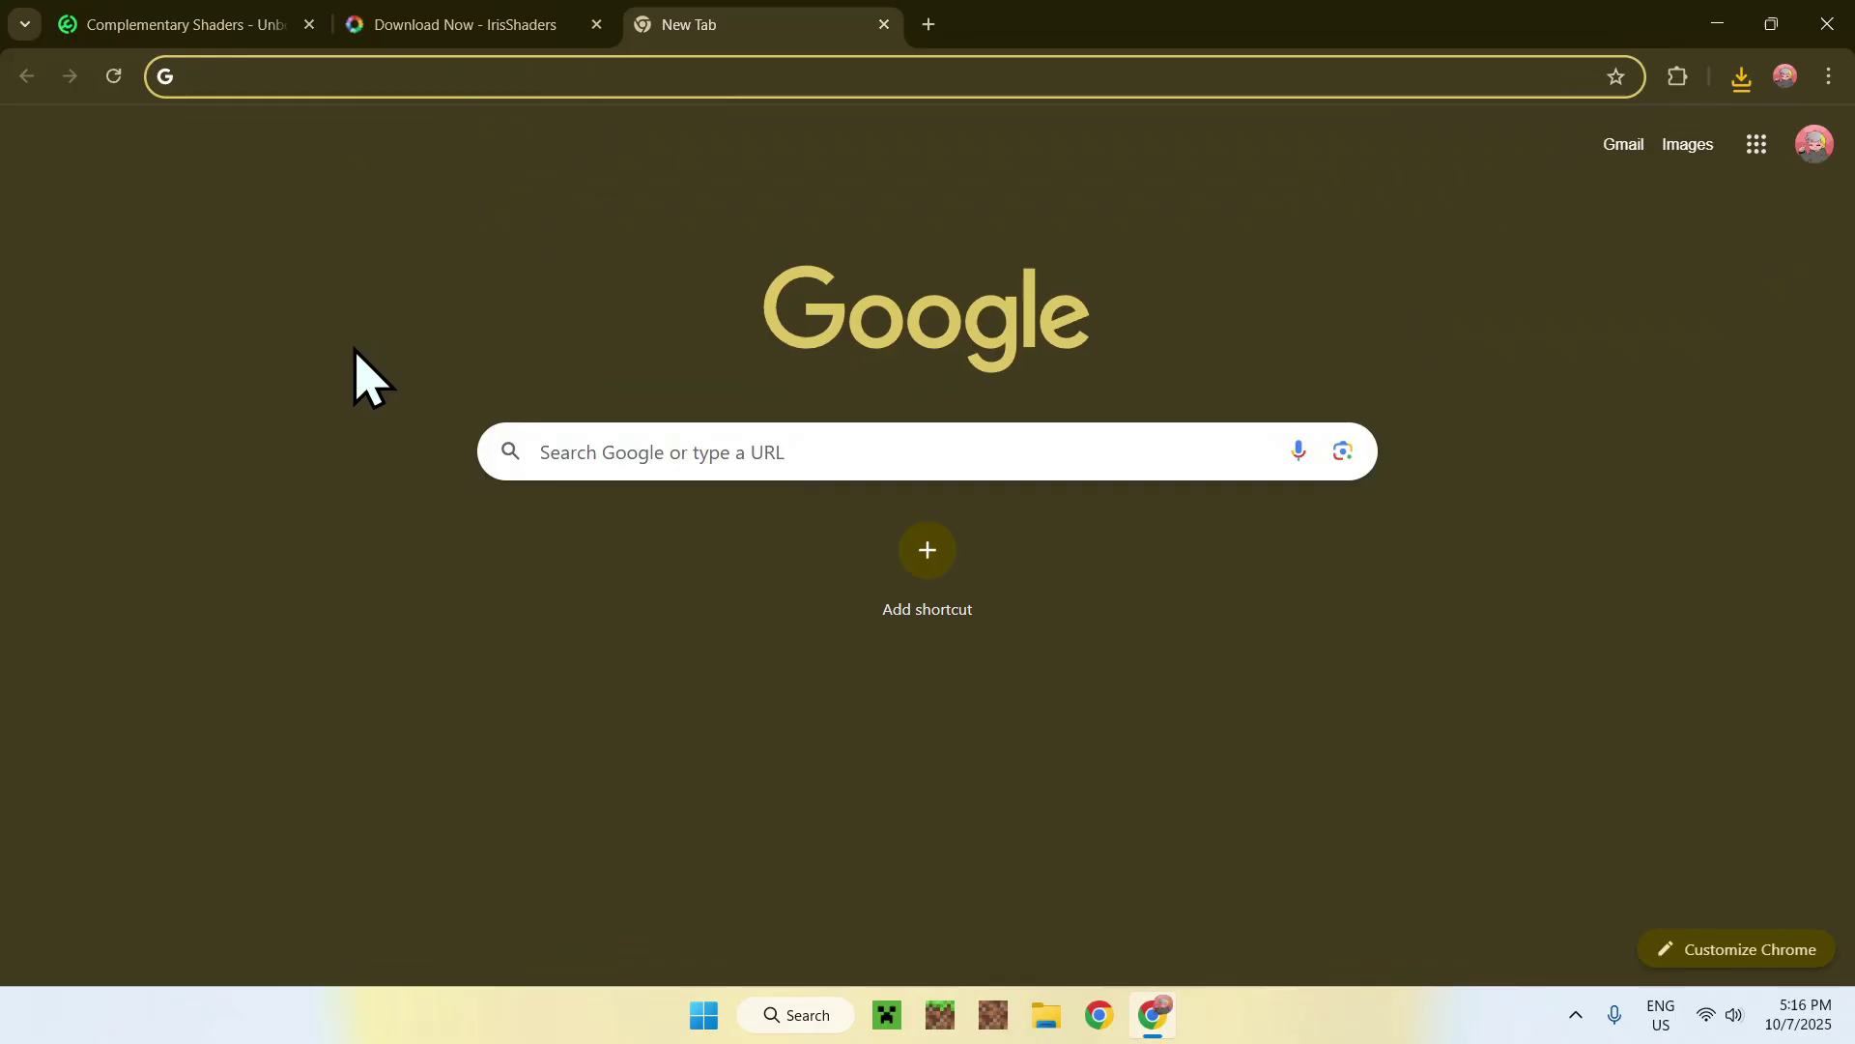
left_click(585, 454)
type("JDK 25")
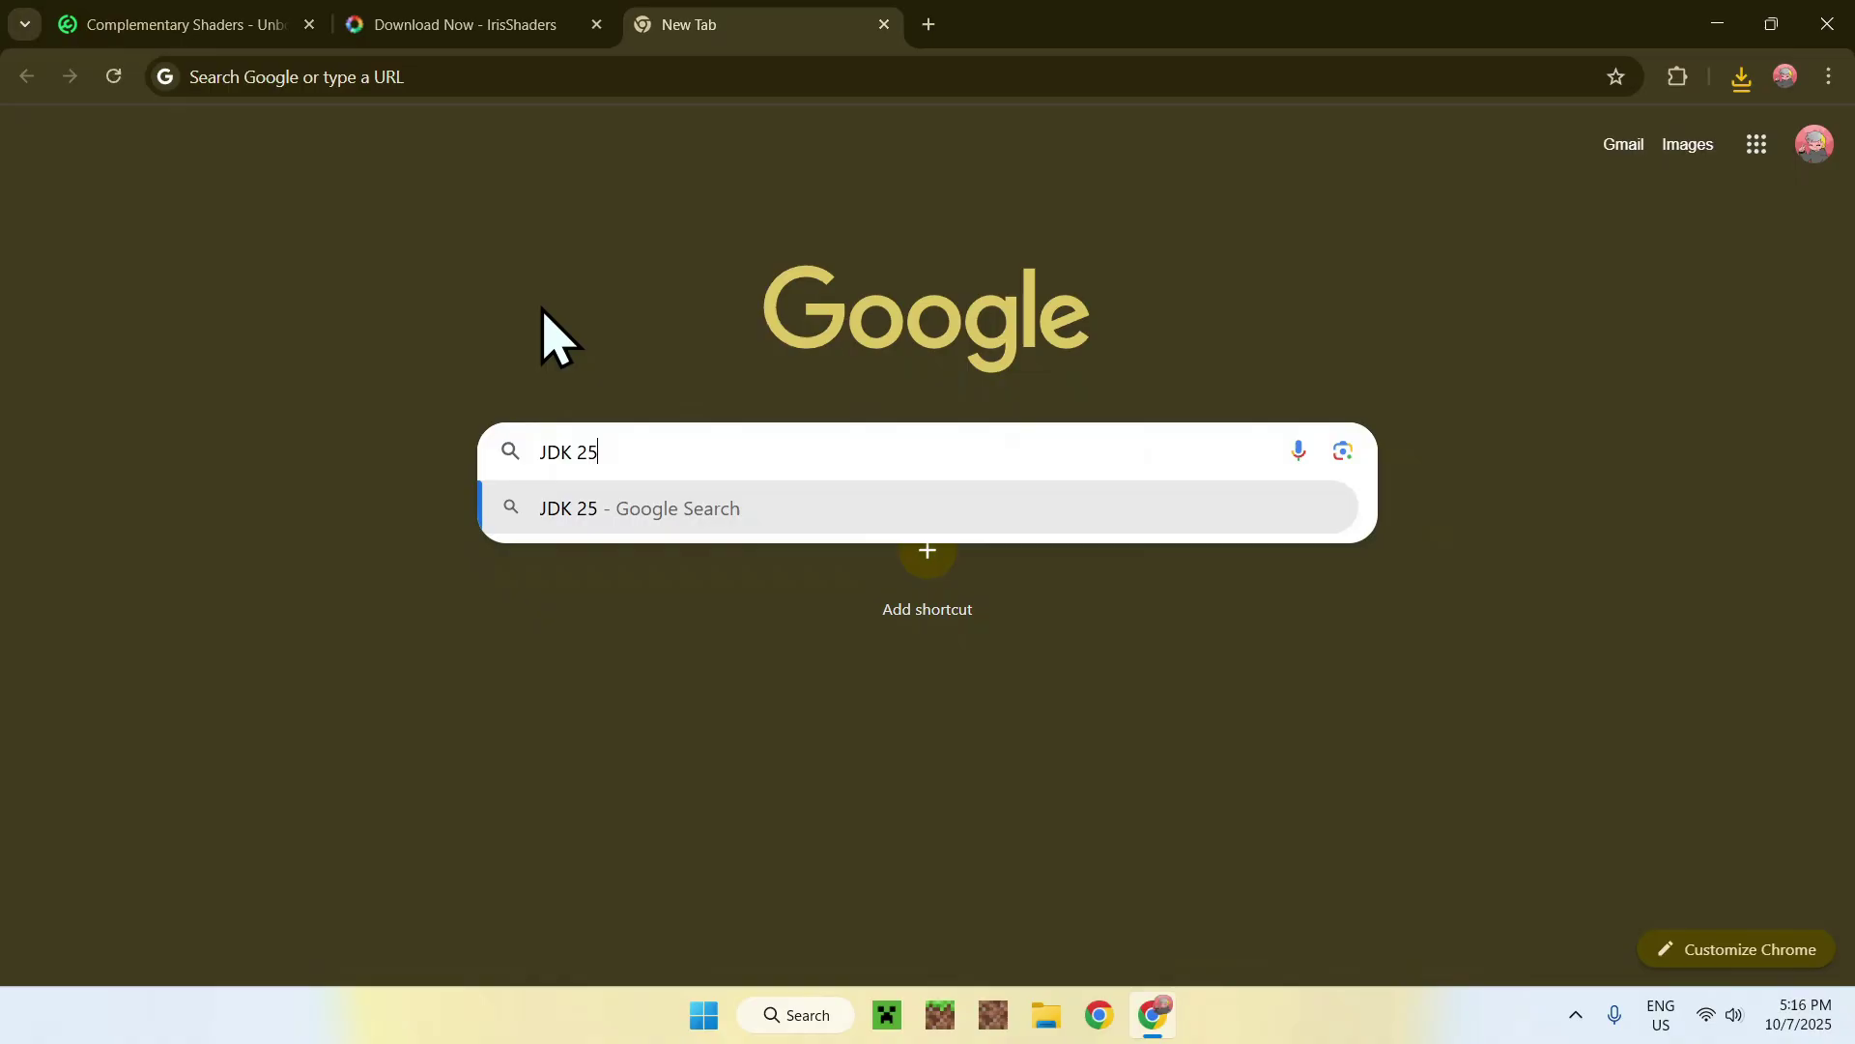
key("Return")
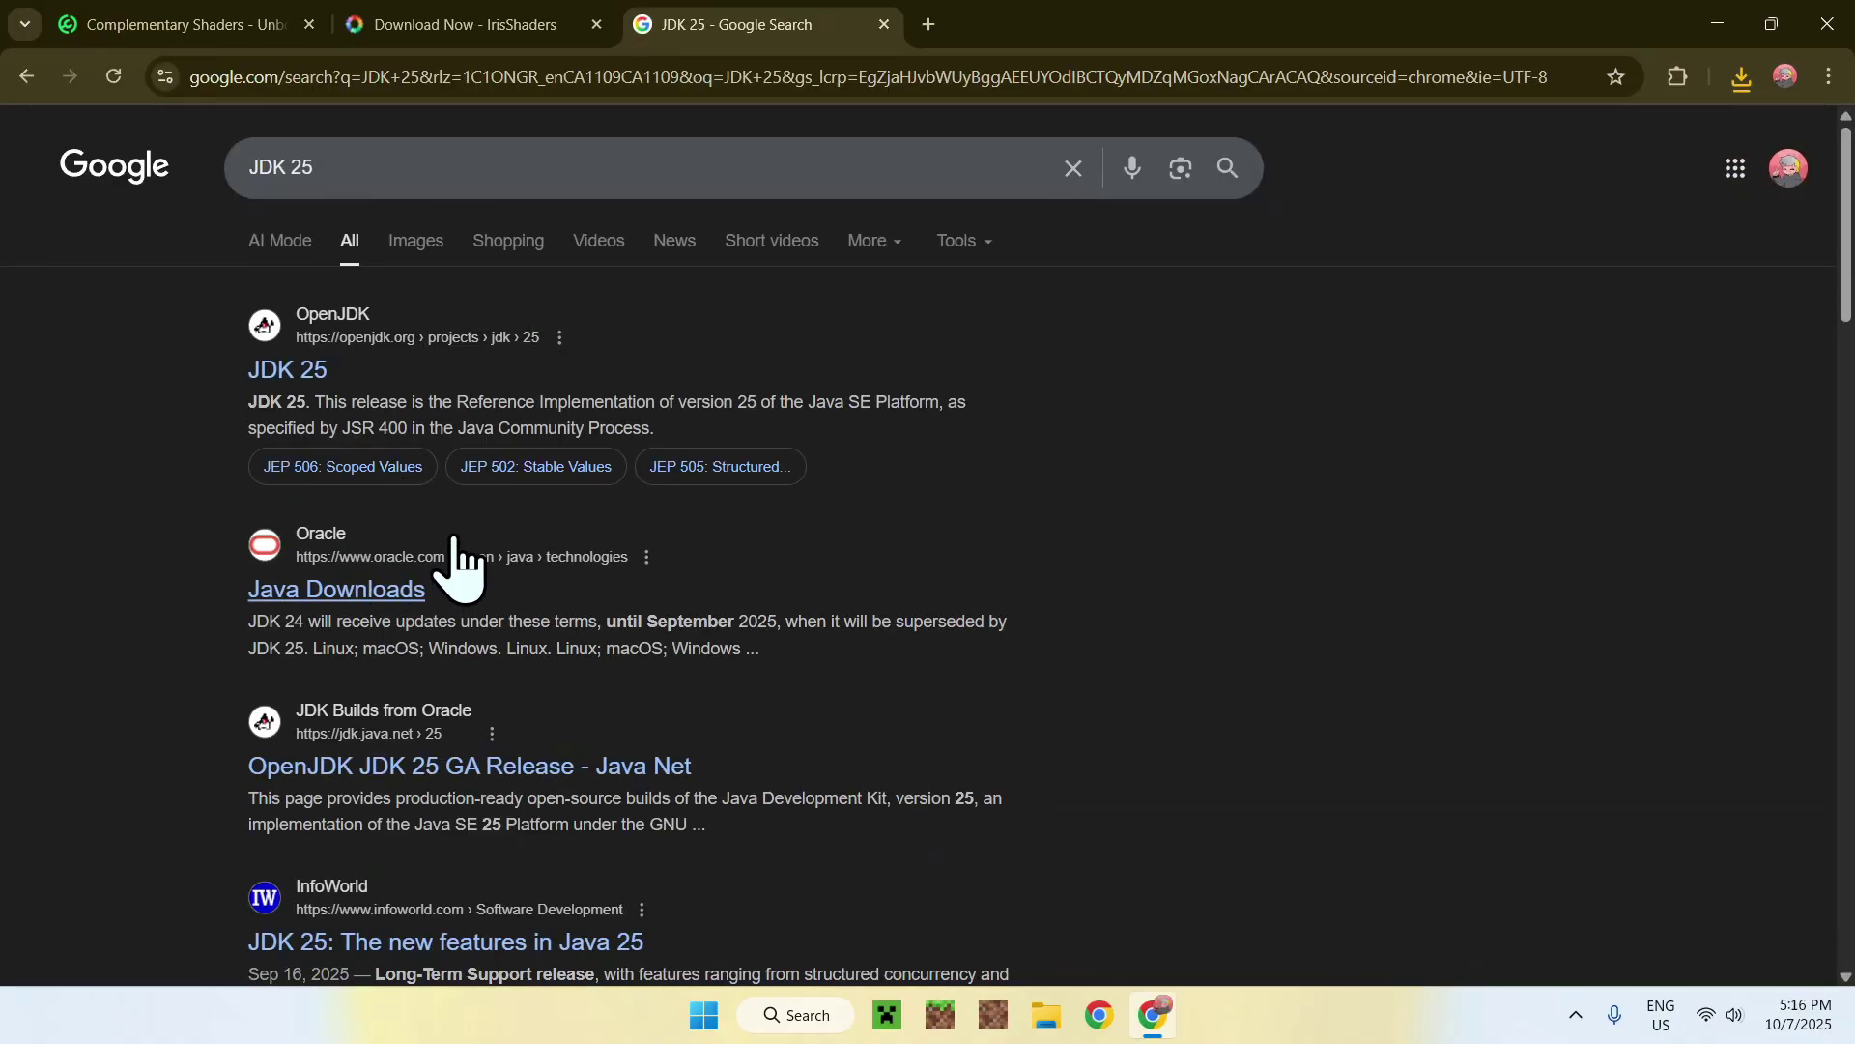
- Open Oracle's Java Downloads page, accepting all cookies, and show the JDK 25 downloads for Windows
left_click(314, 588)
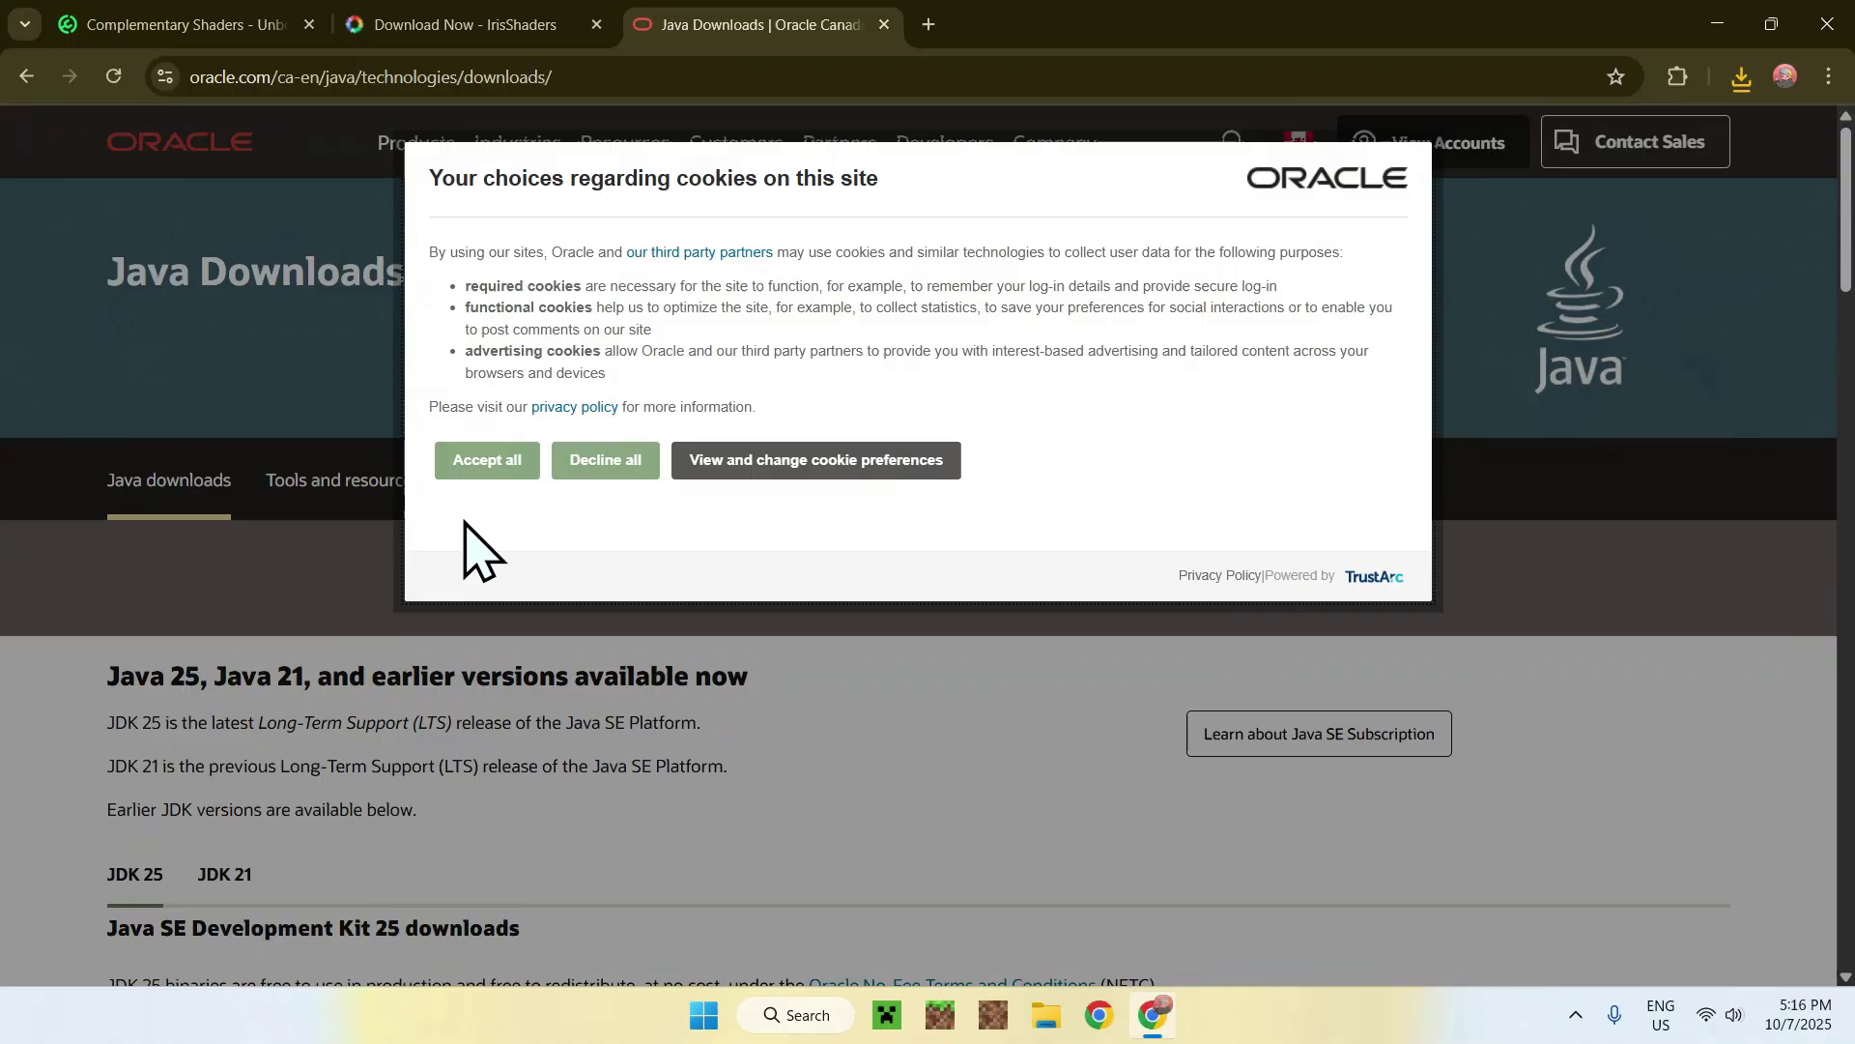
left_click(488, 462)
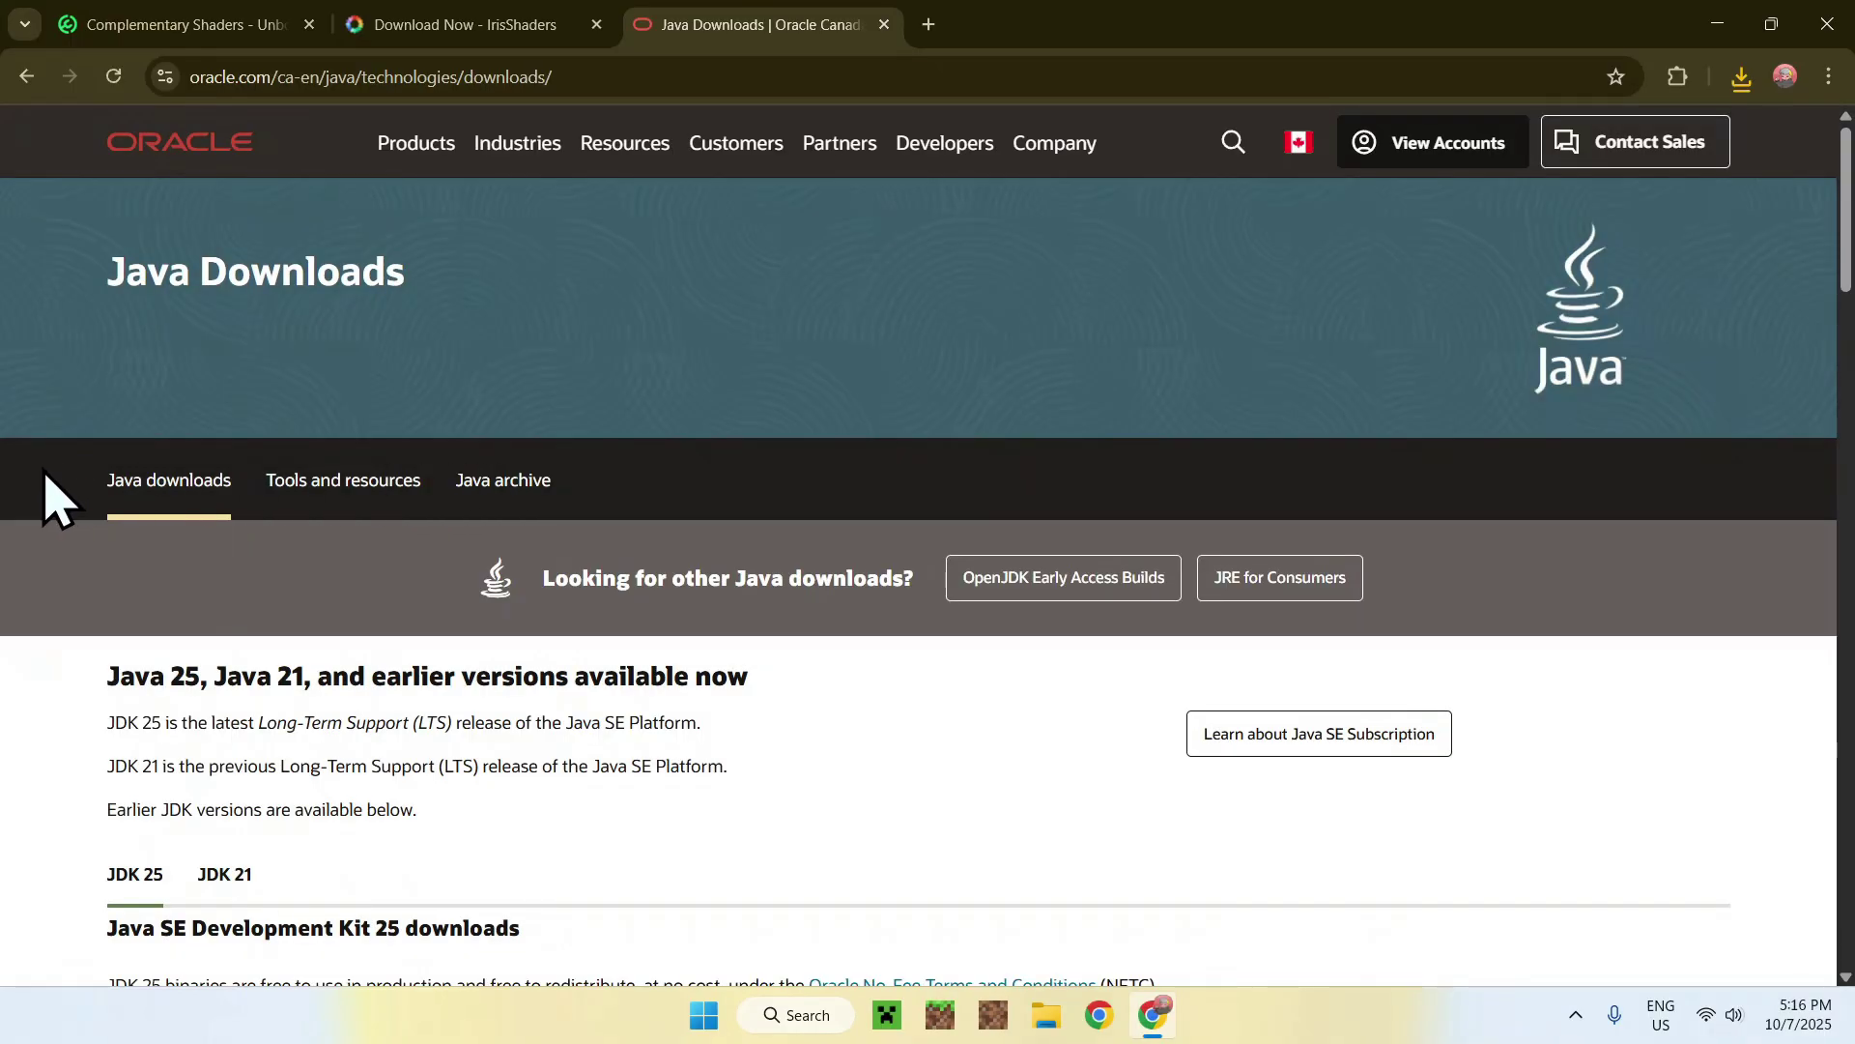
scroll(43, 498, "down", 4)
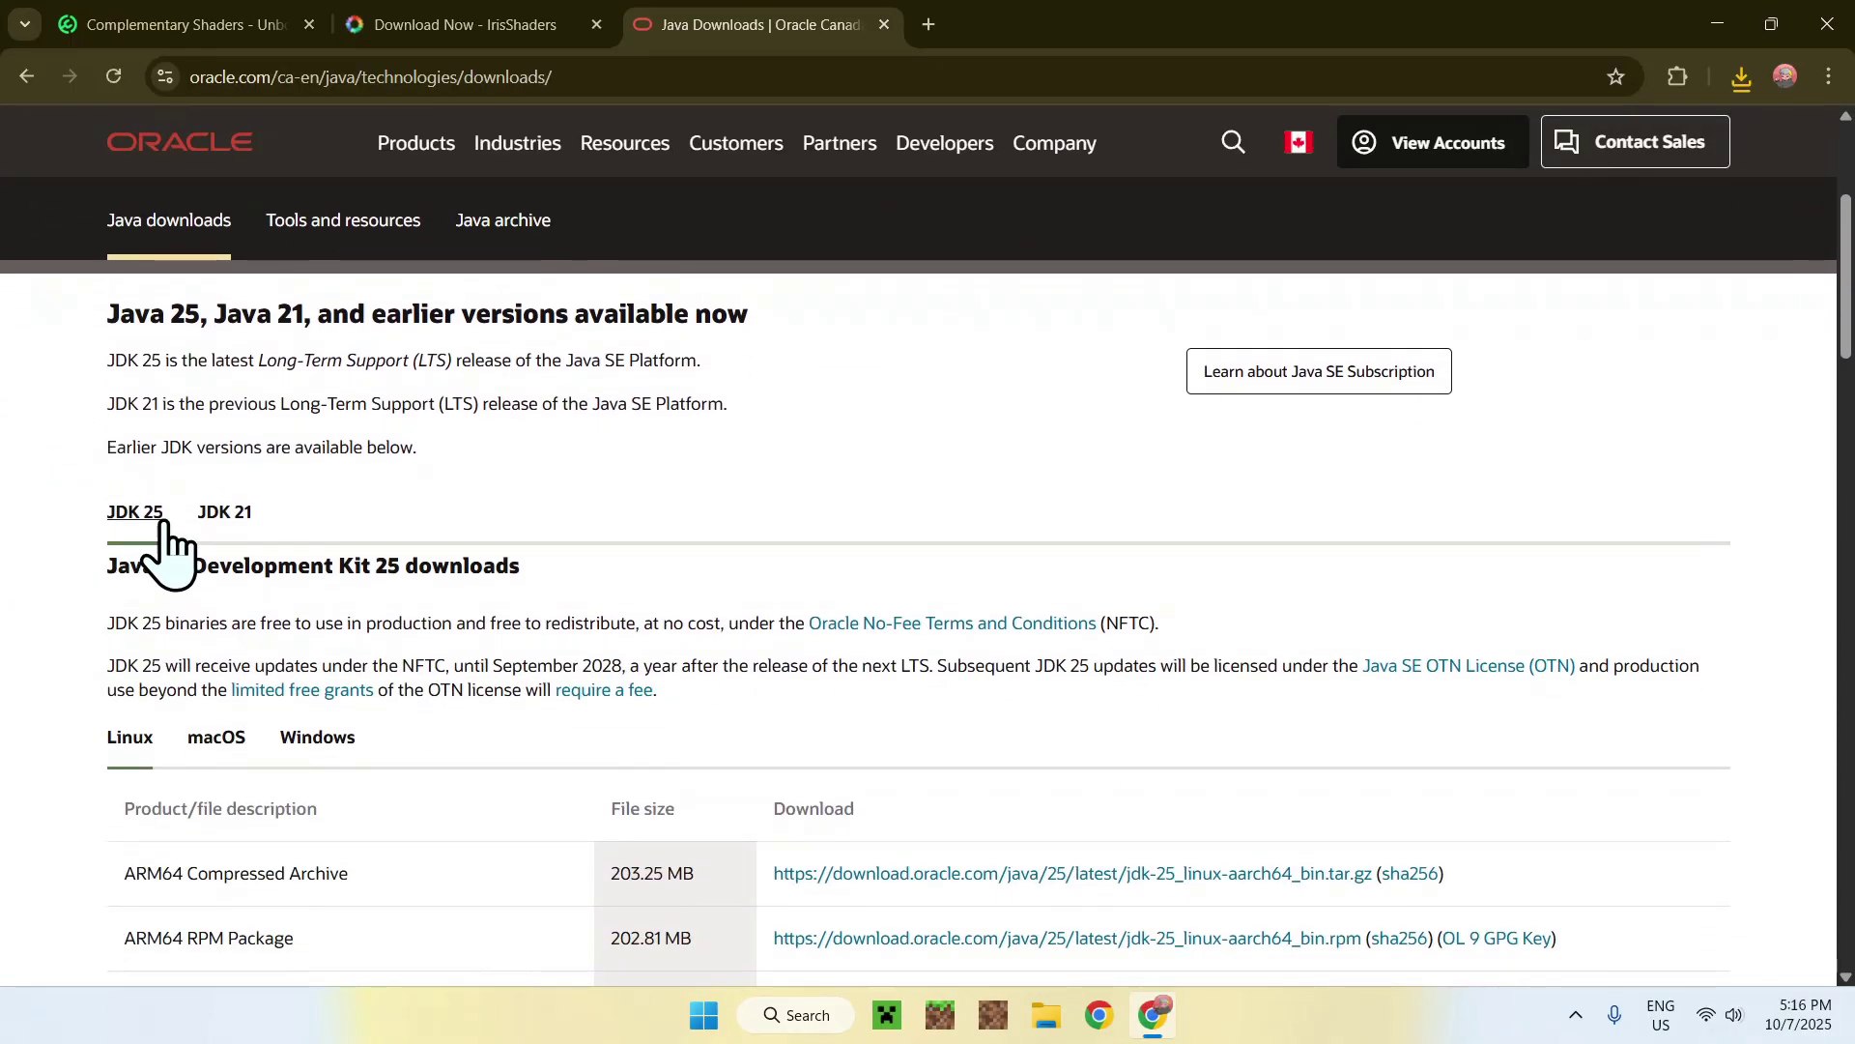
left_click(319, 757)
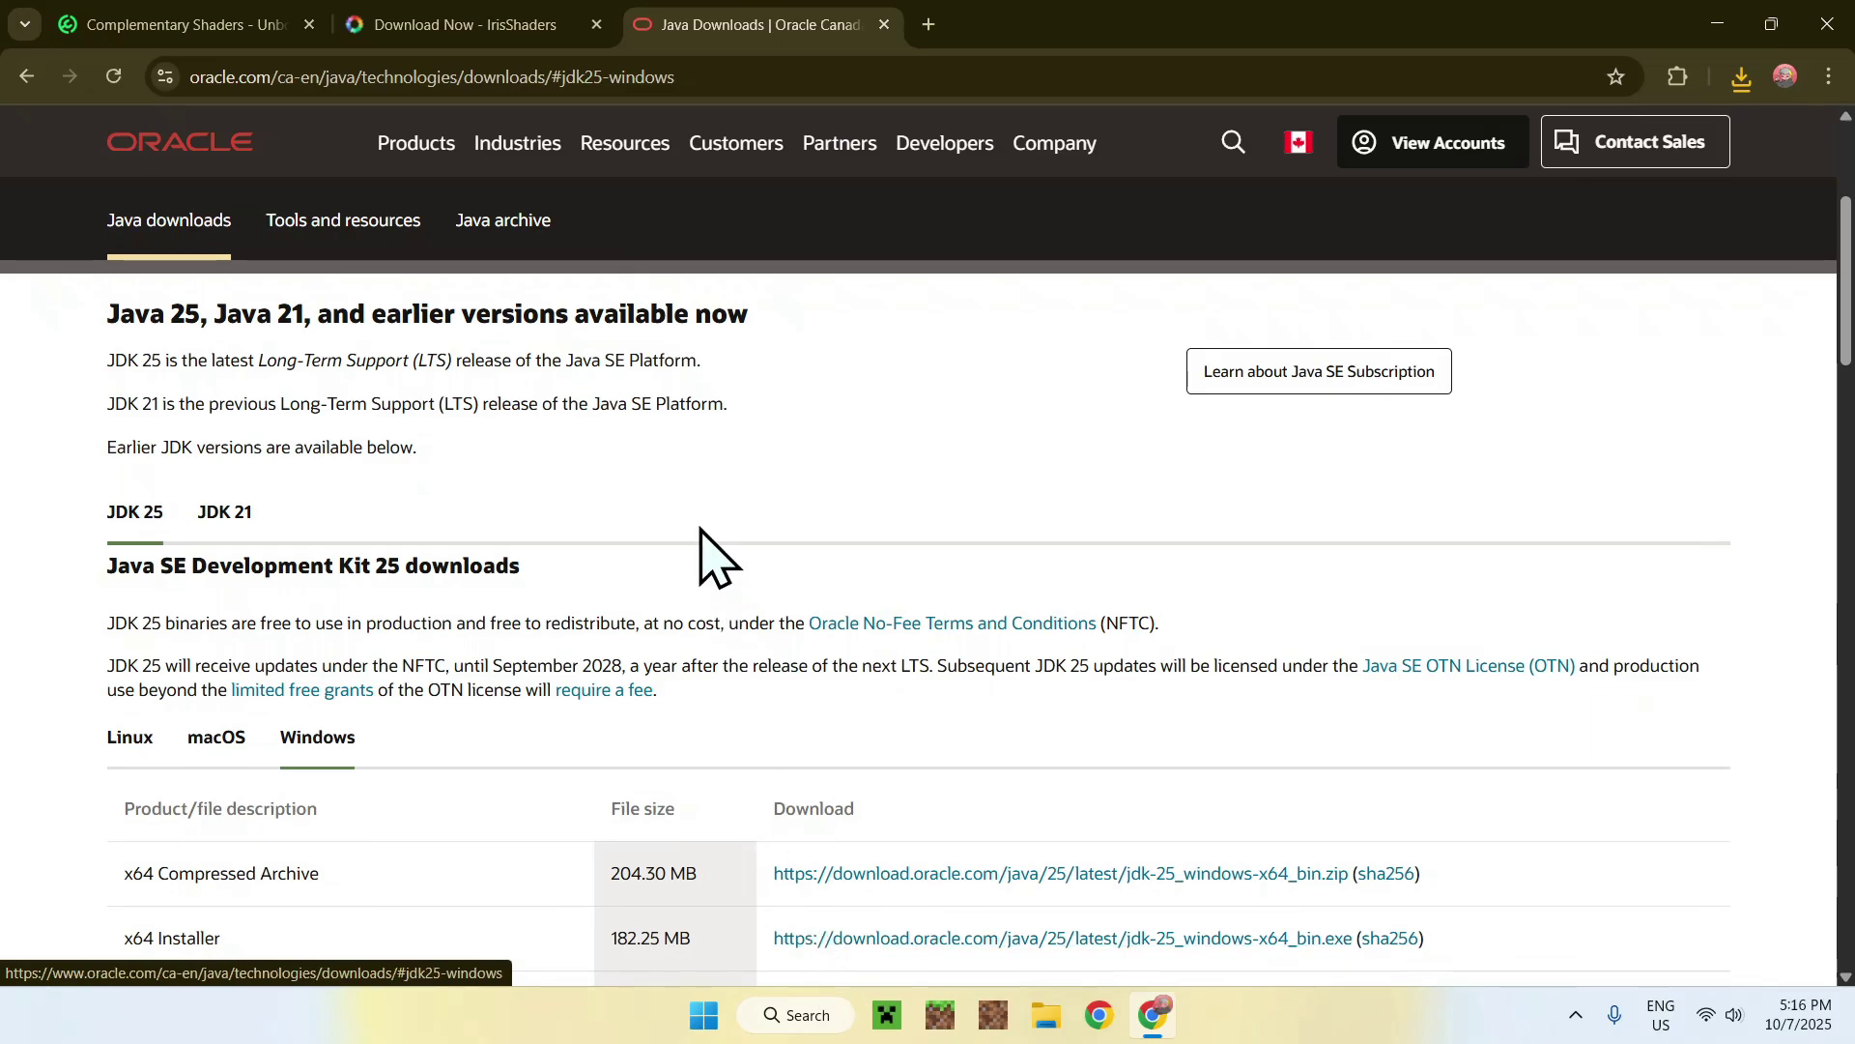
- Close the browser after checking the recent downloads, and open the Downloads folder in File Explorer
left_click(1743, 80)
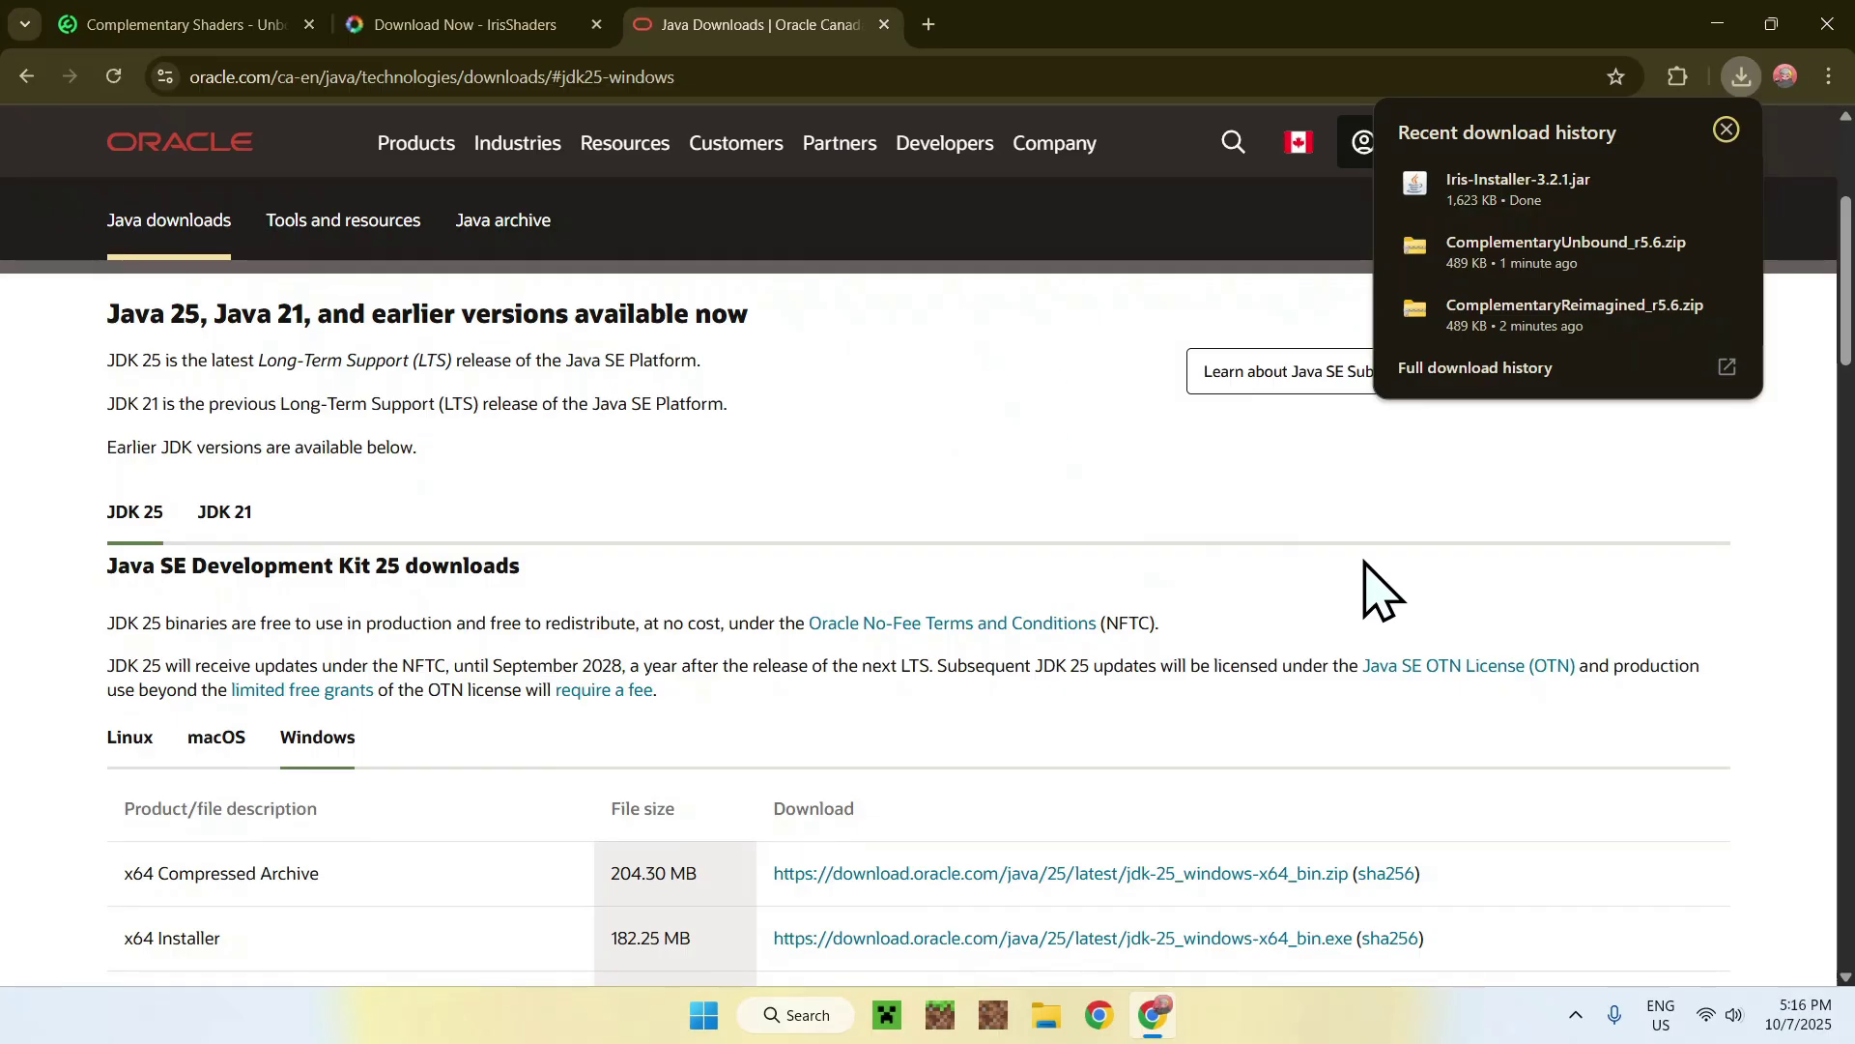
left_click(1827, 24)
left_click(1827, 24)
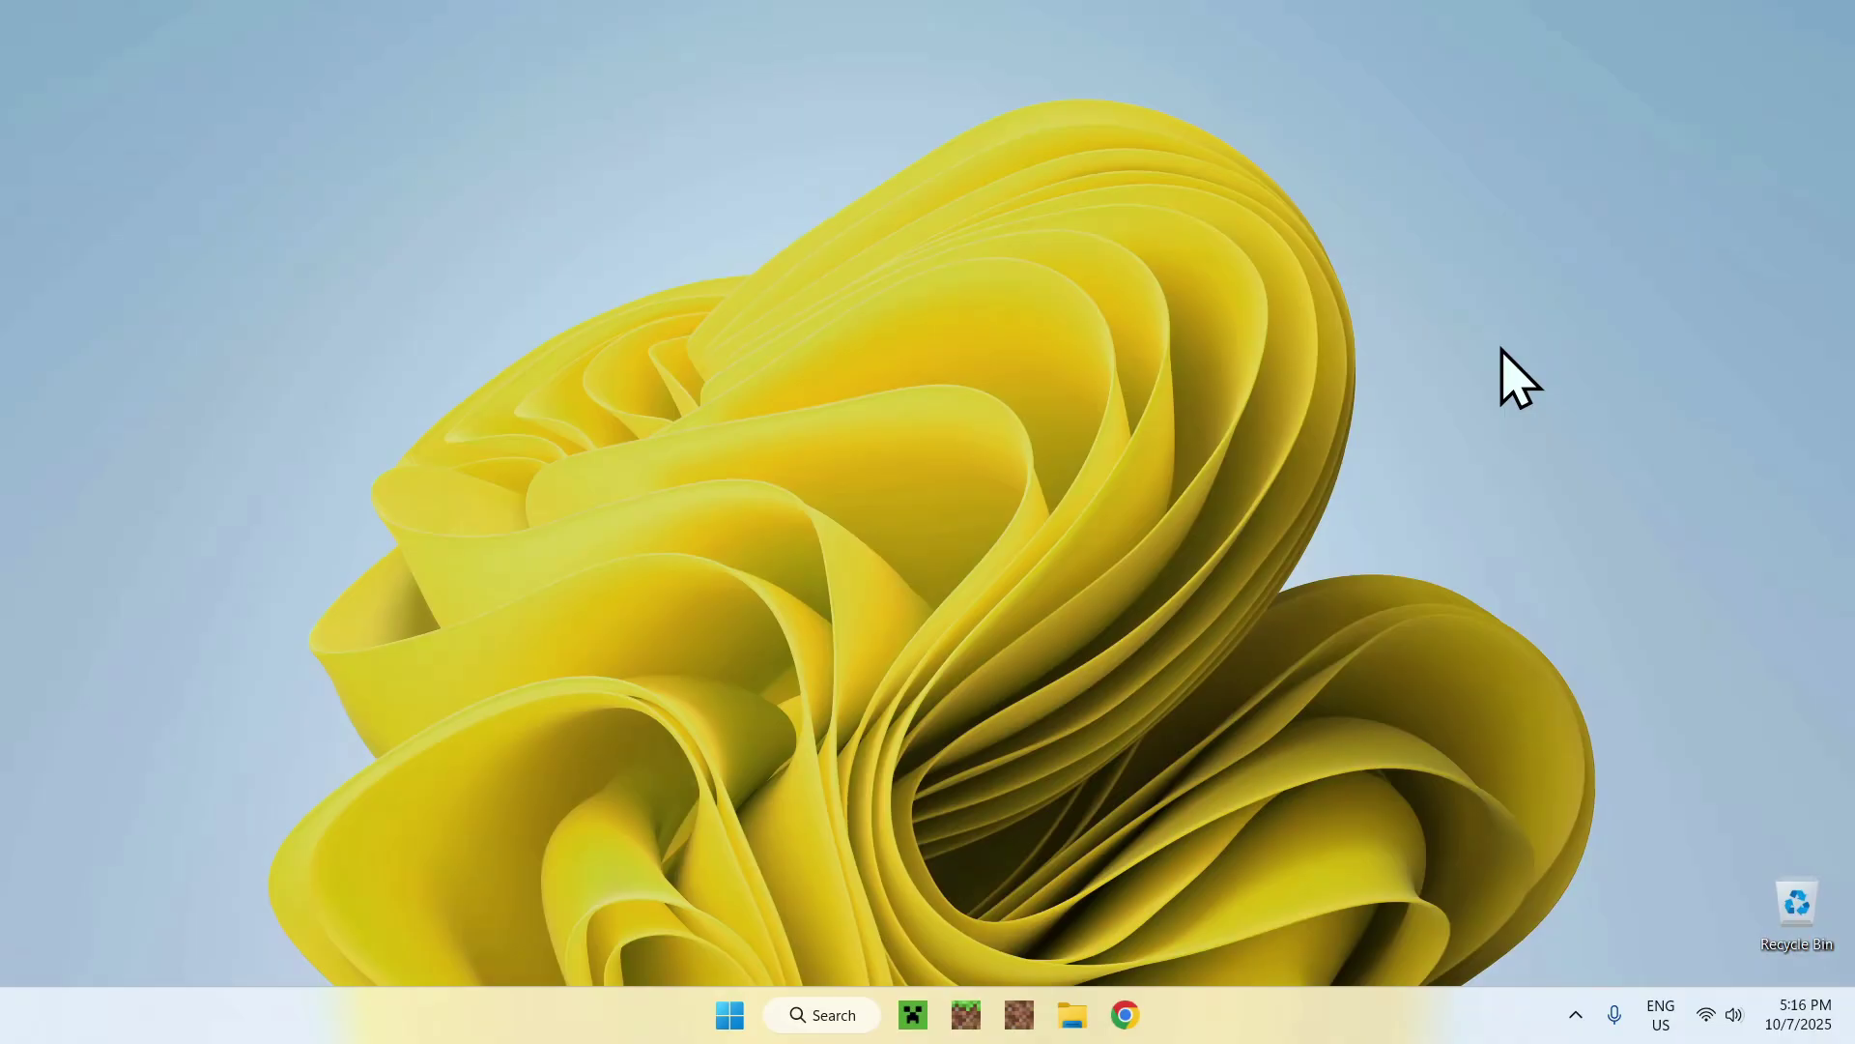
left_click(1075, 1013)
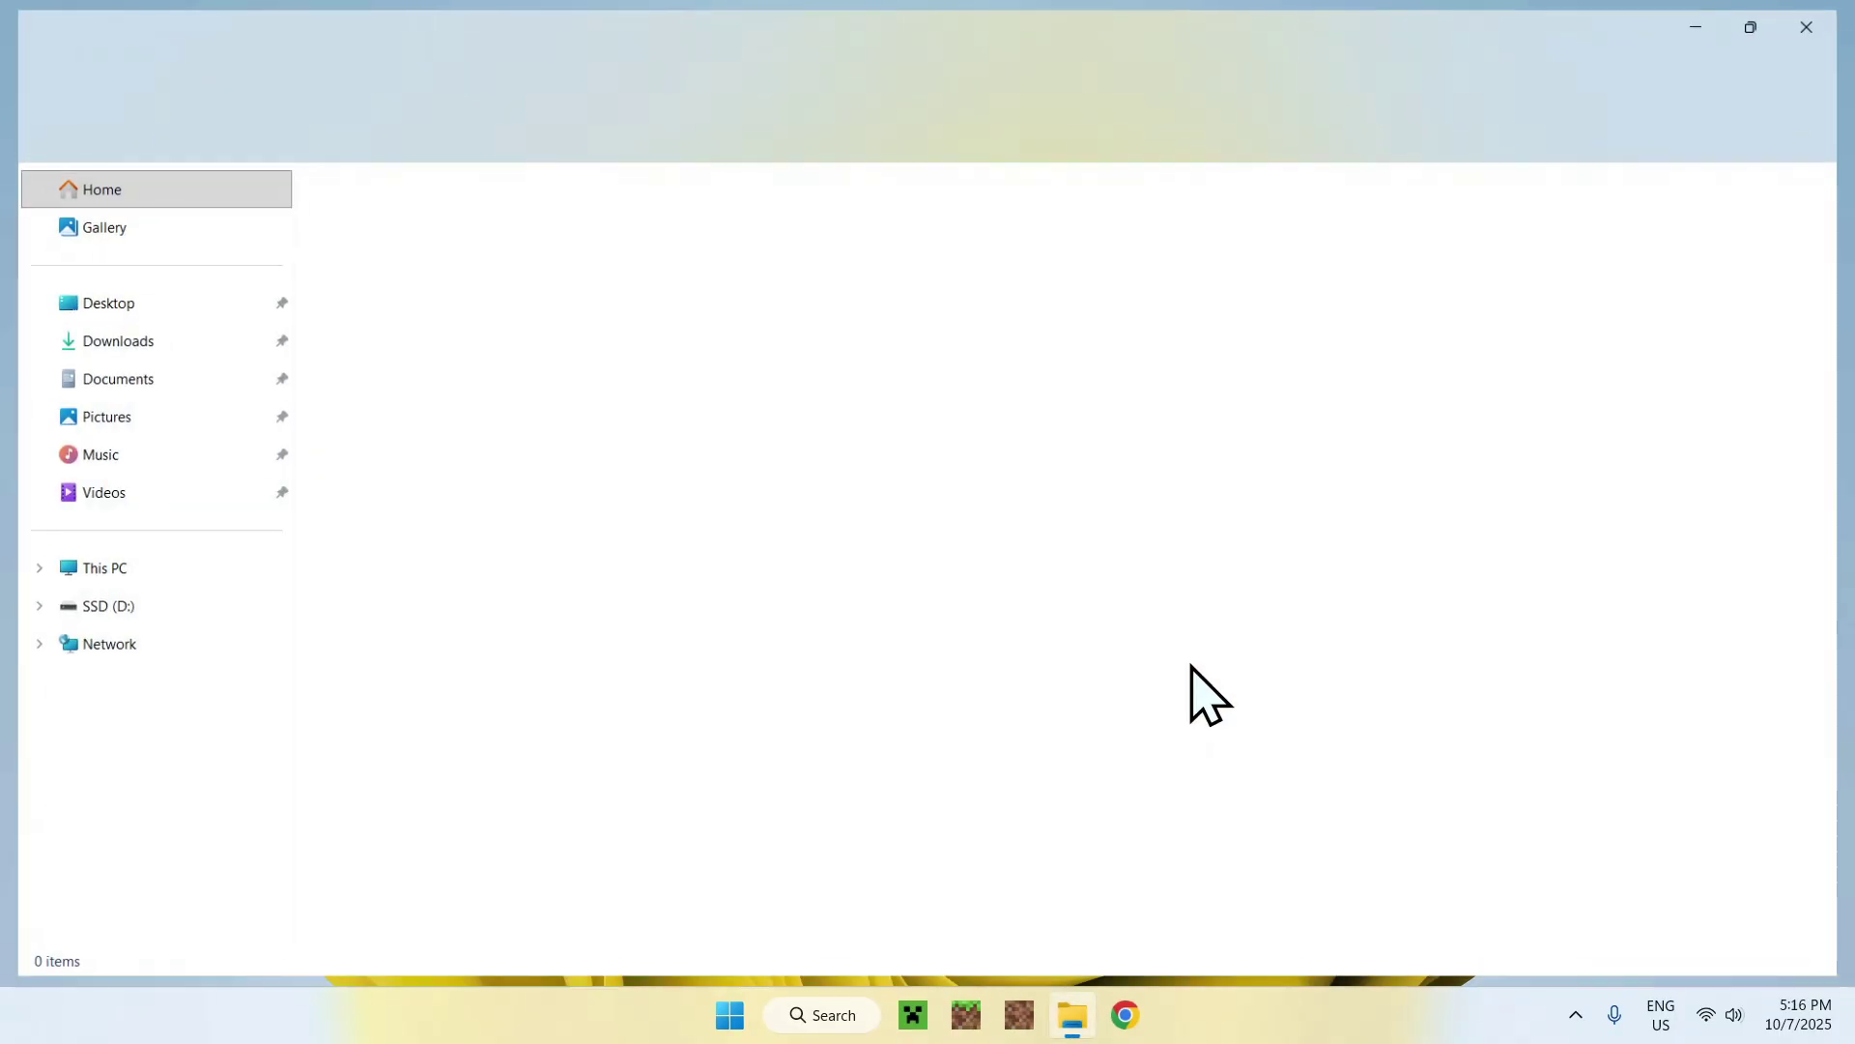
left_click(198, 337)
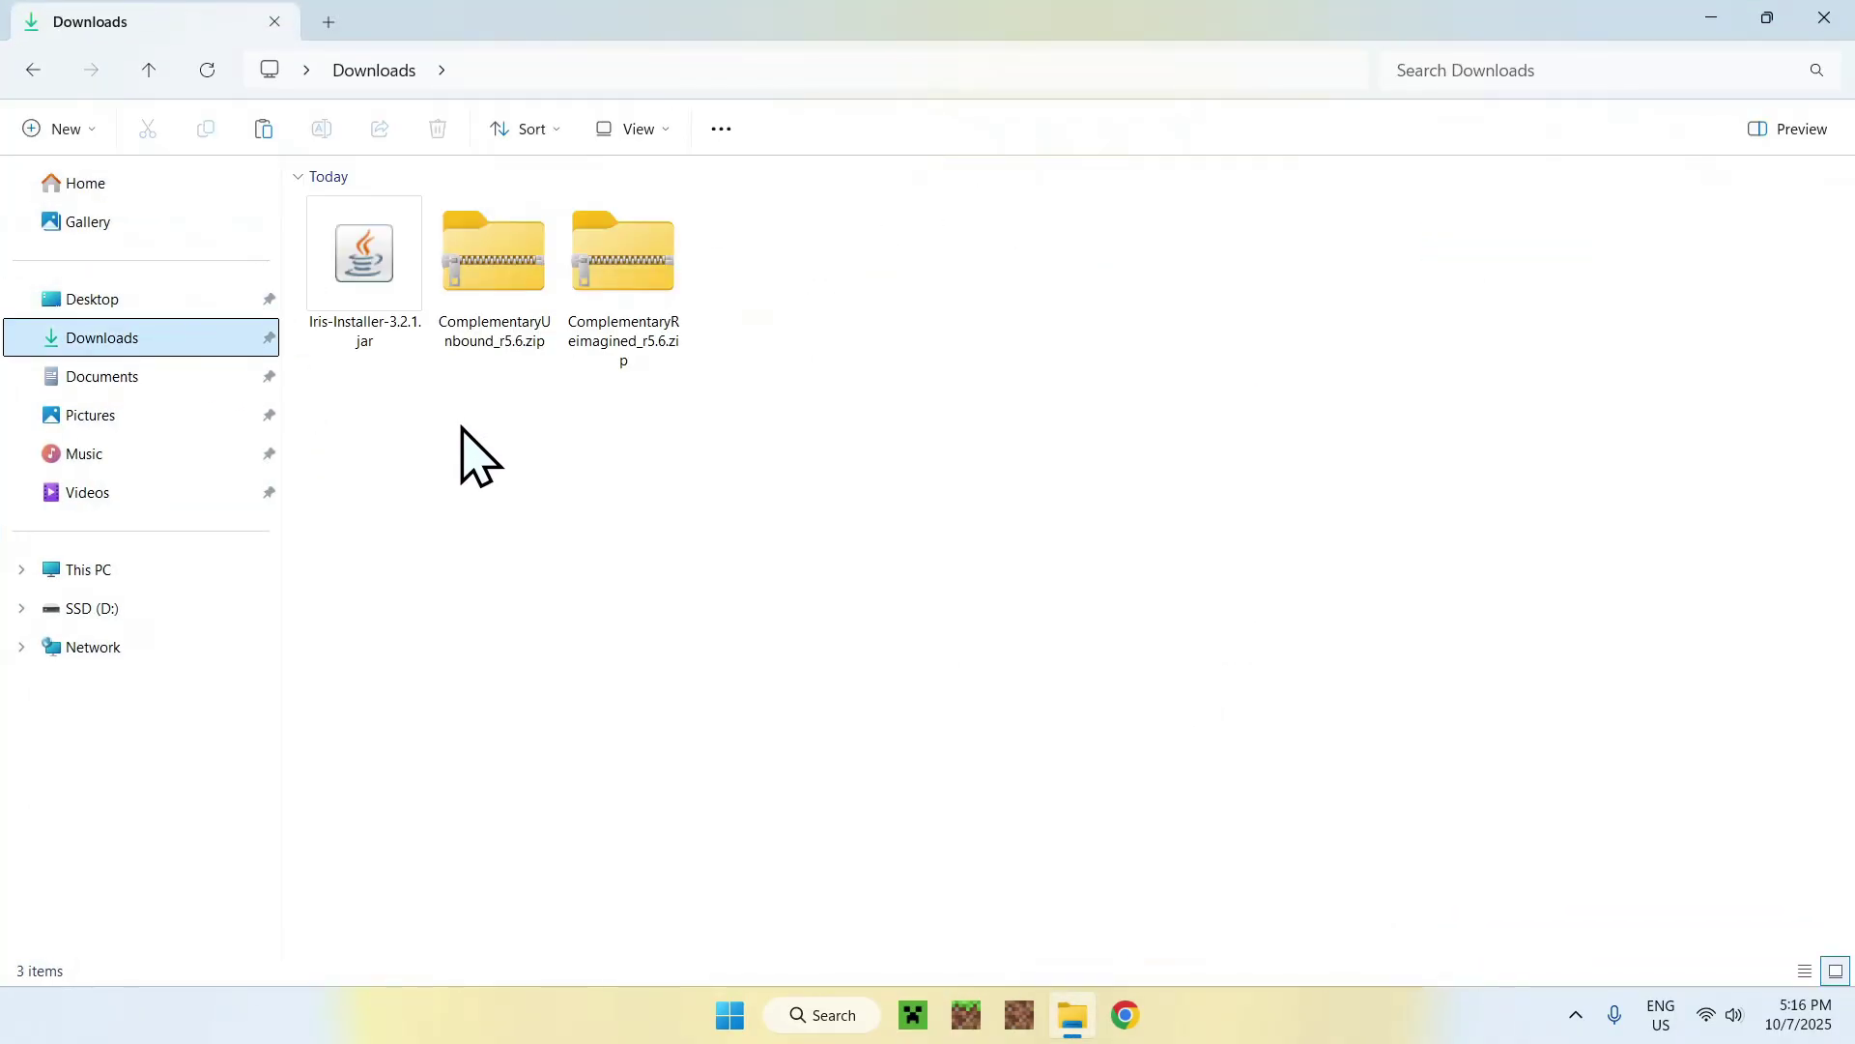
- Run Iris-Installer-3.2.1.jar and install Iris Only for game version 1.21.10, closing the installer when done
left_click_drag(316, 374, 440, 479)
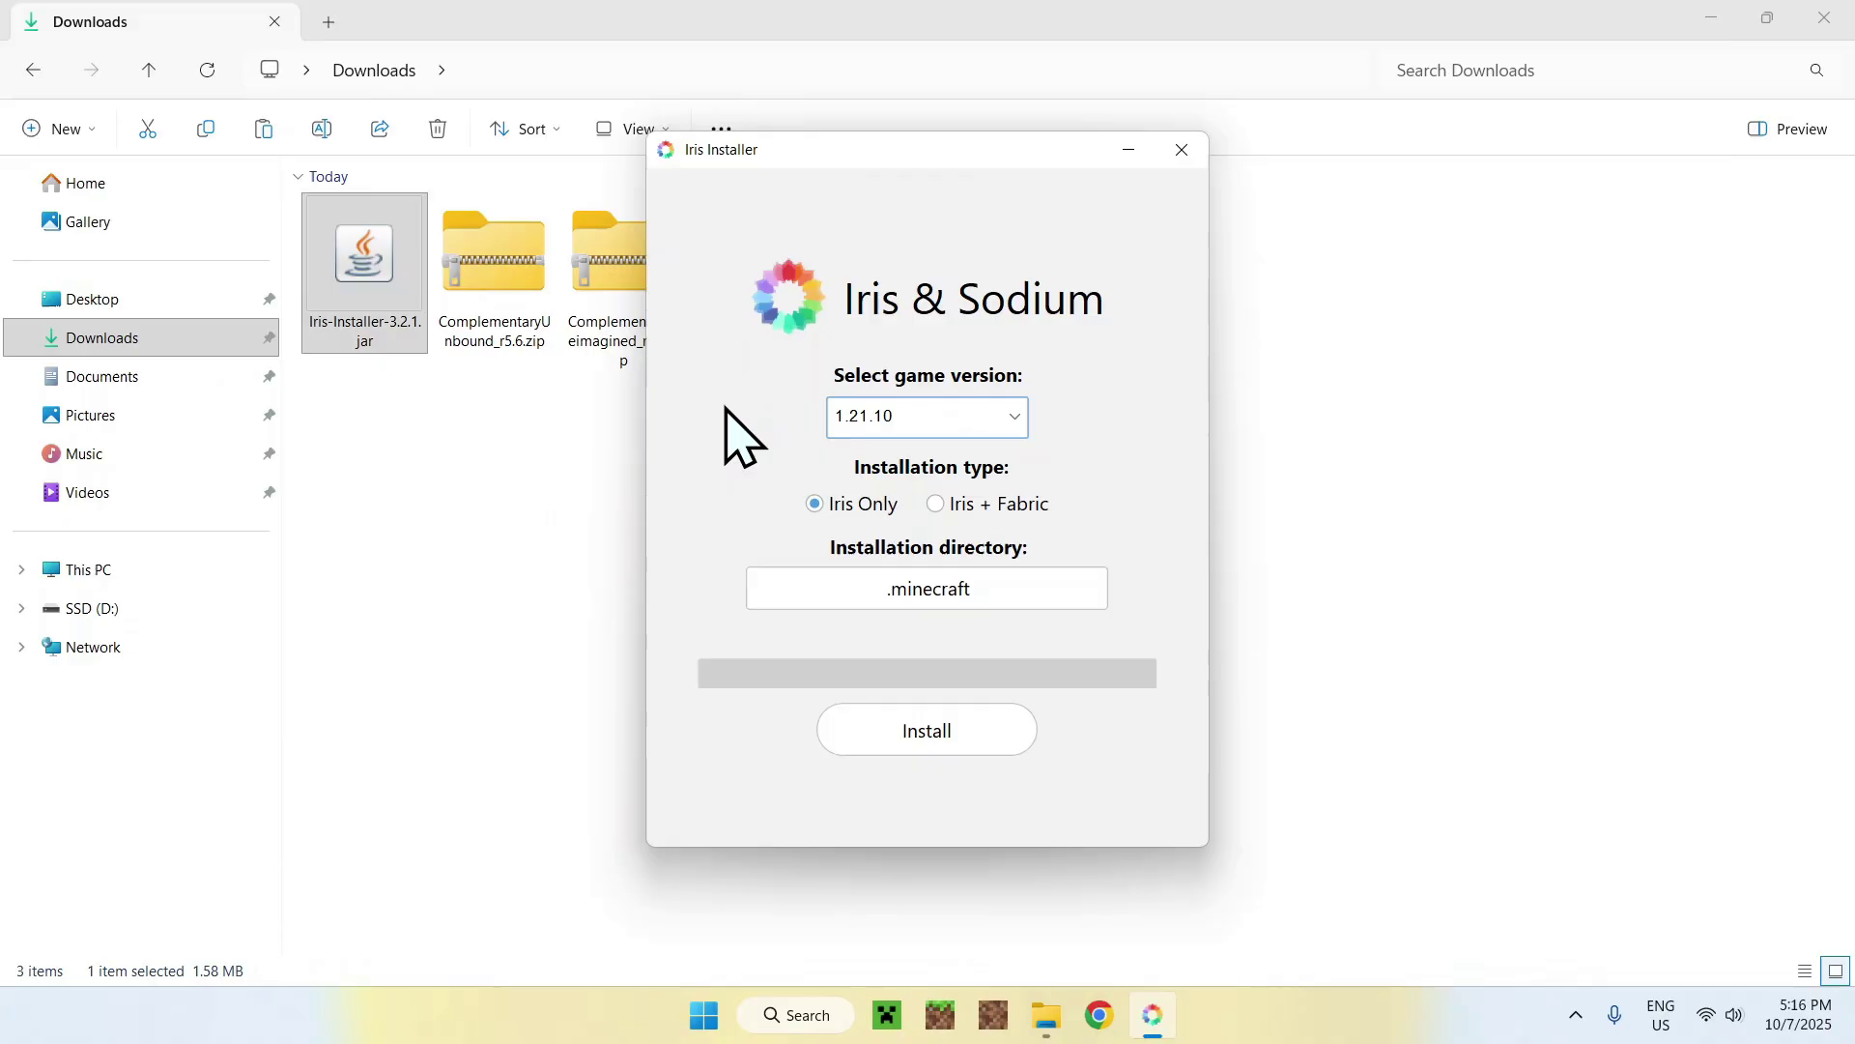
left_click(922, 751)
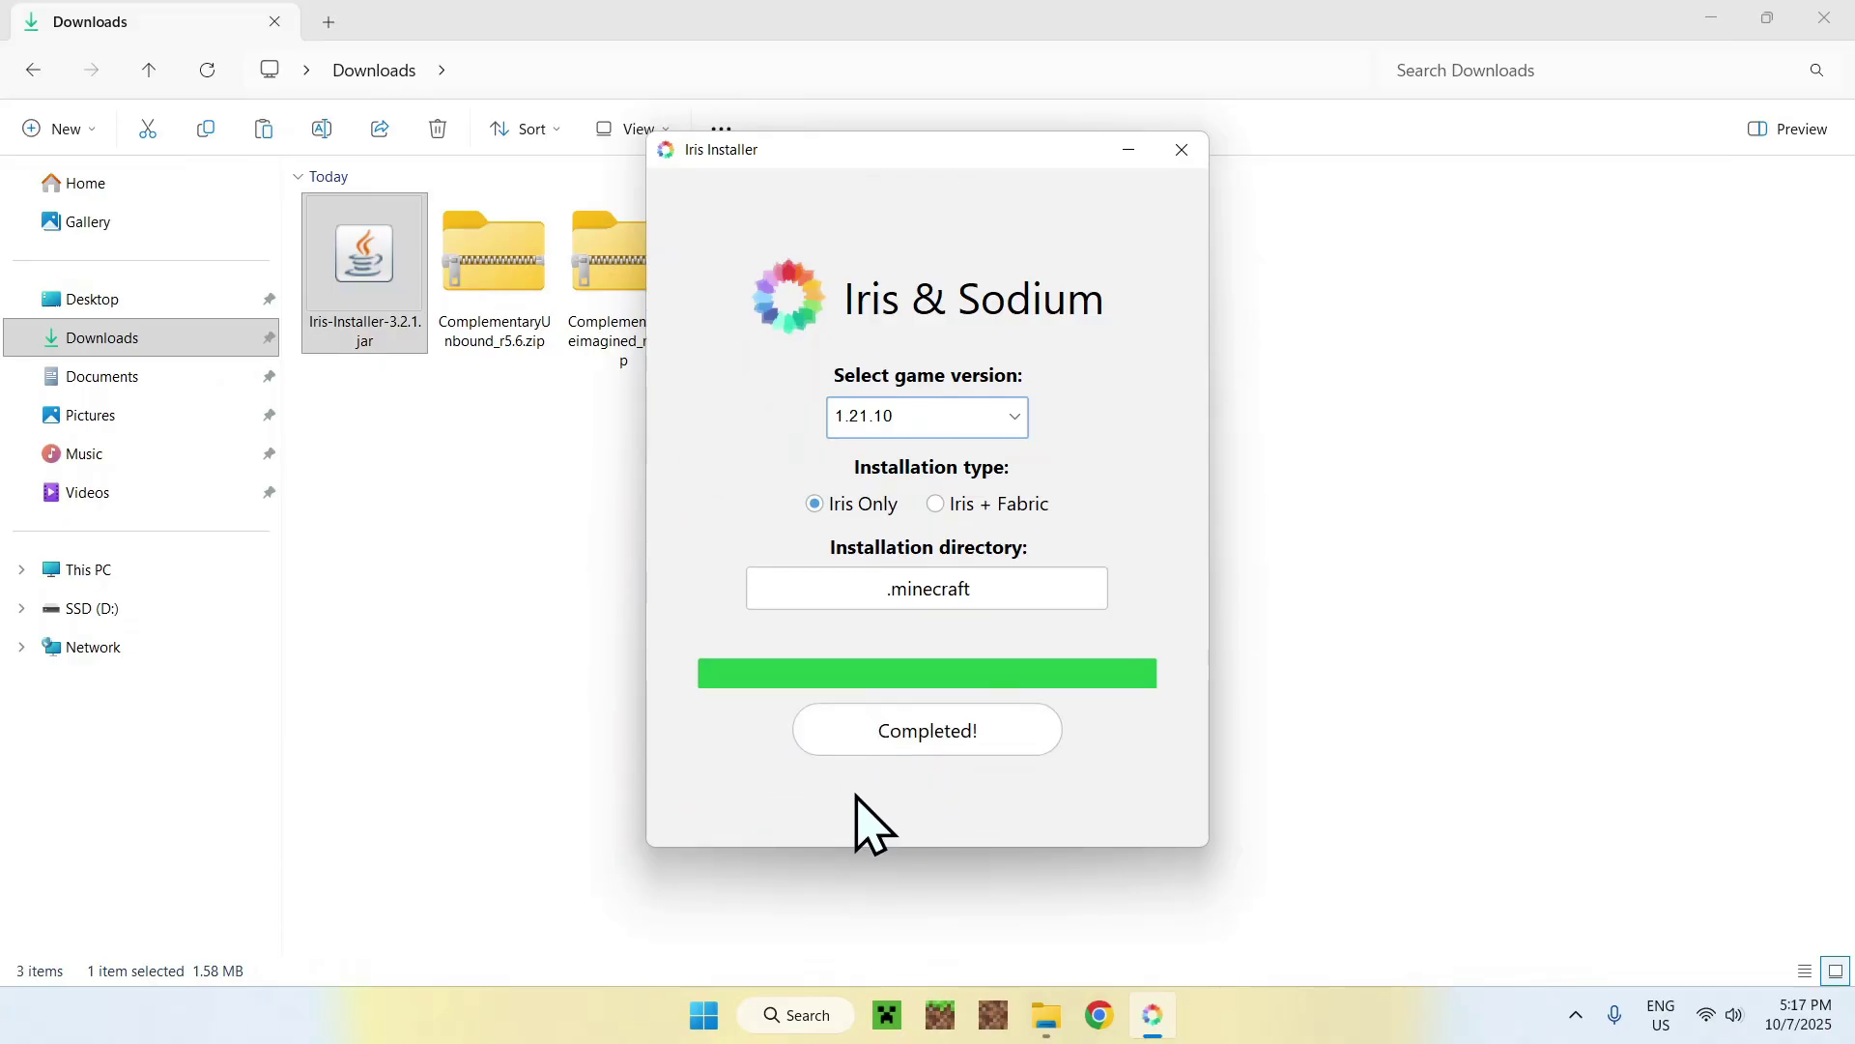
left_click(1182, 149)
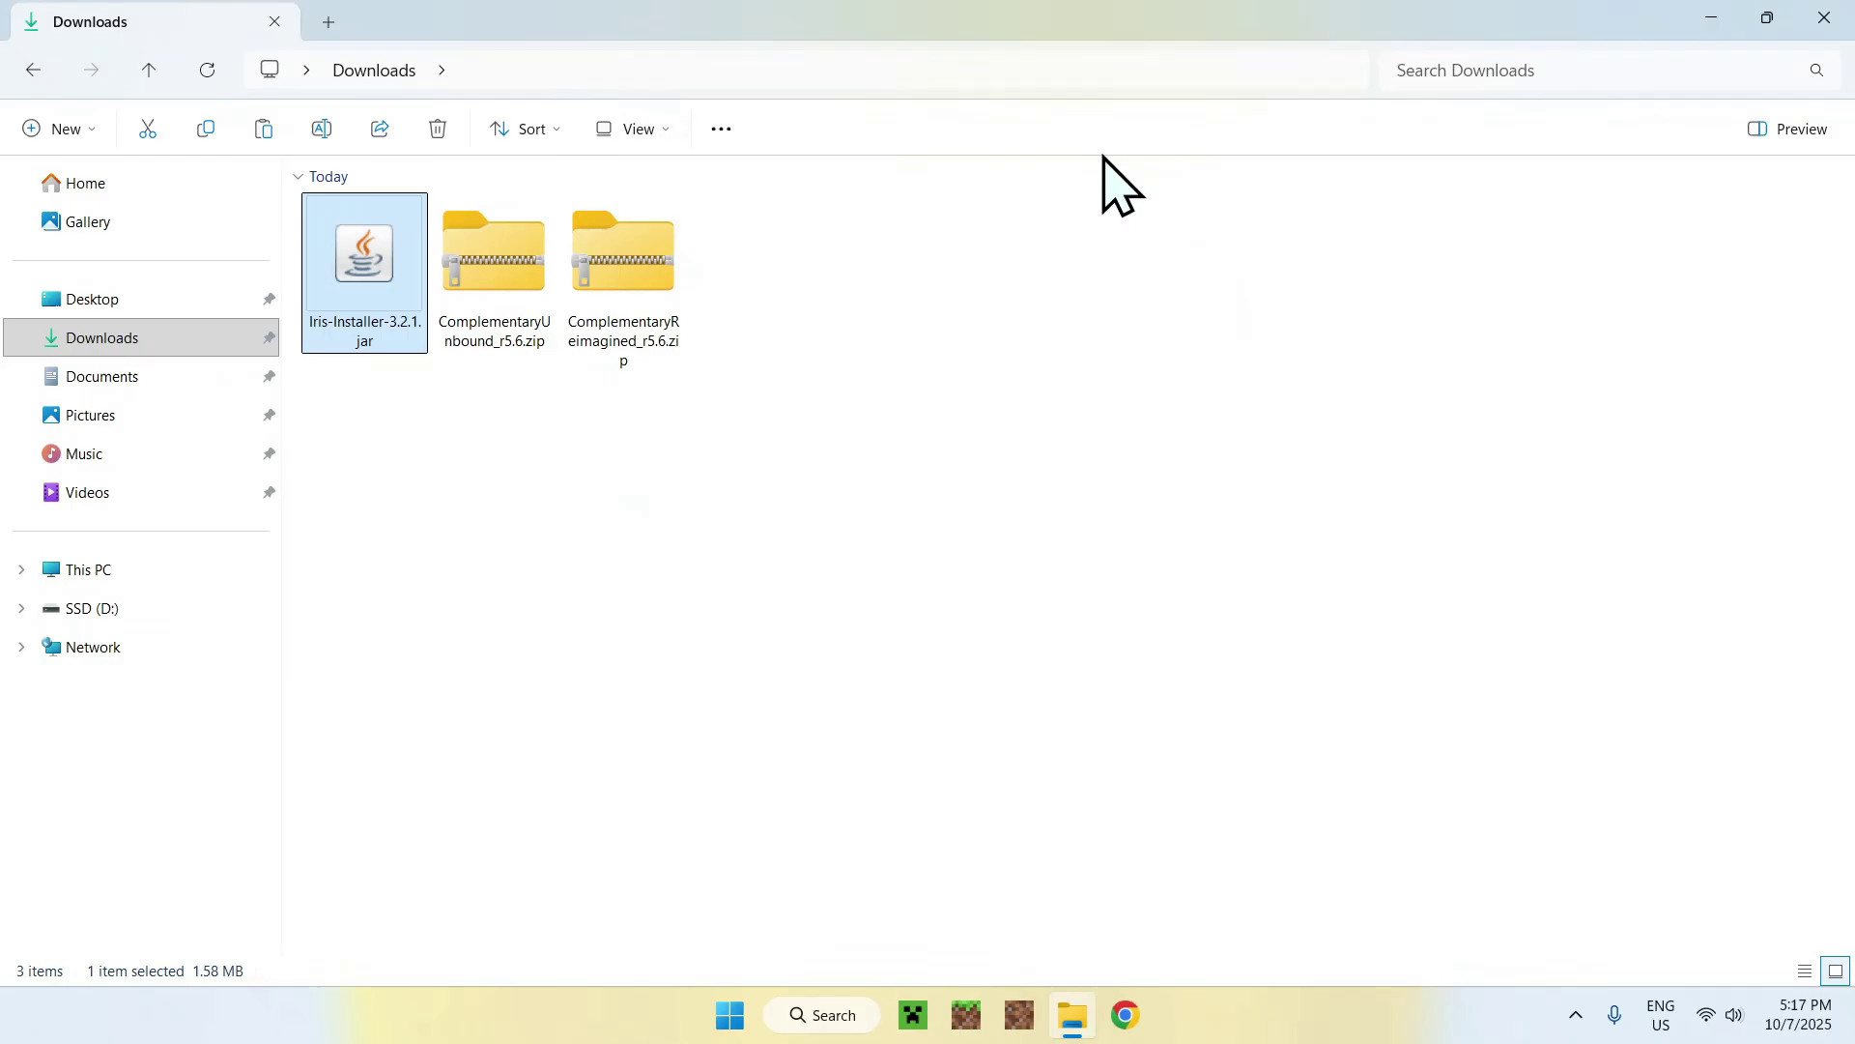
- Launch Minecraft: Java Edition with the Iris & Sodium for 1.21.10 installation and maximize the game window
left_click(912, 1014)
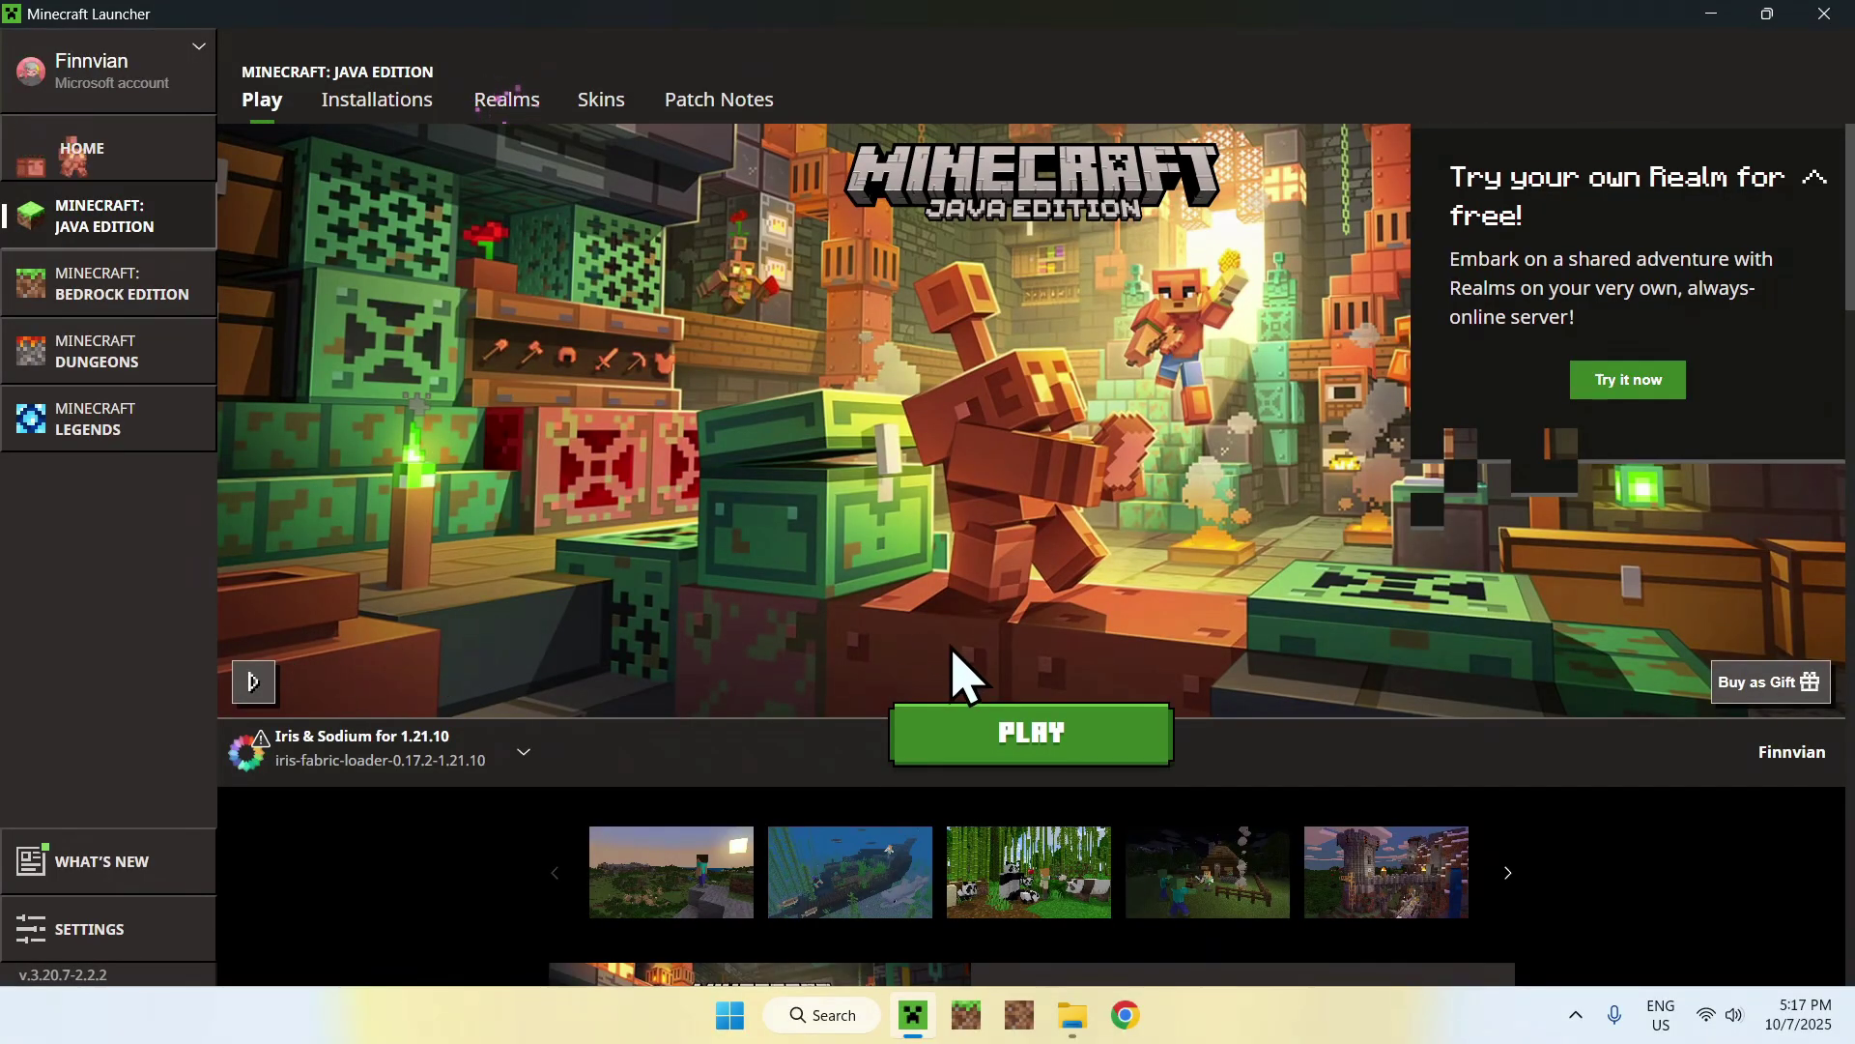
left_click(1029, 744)
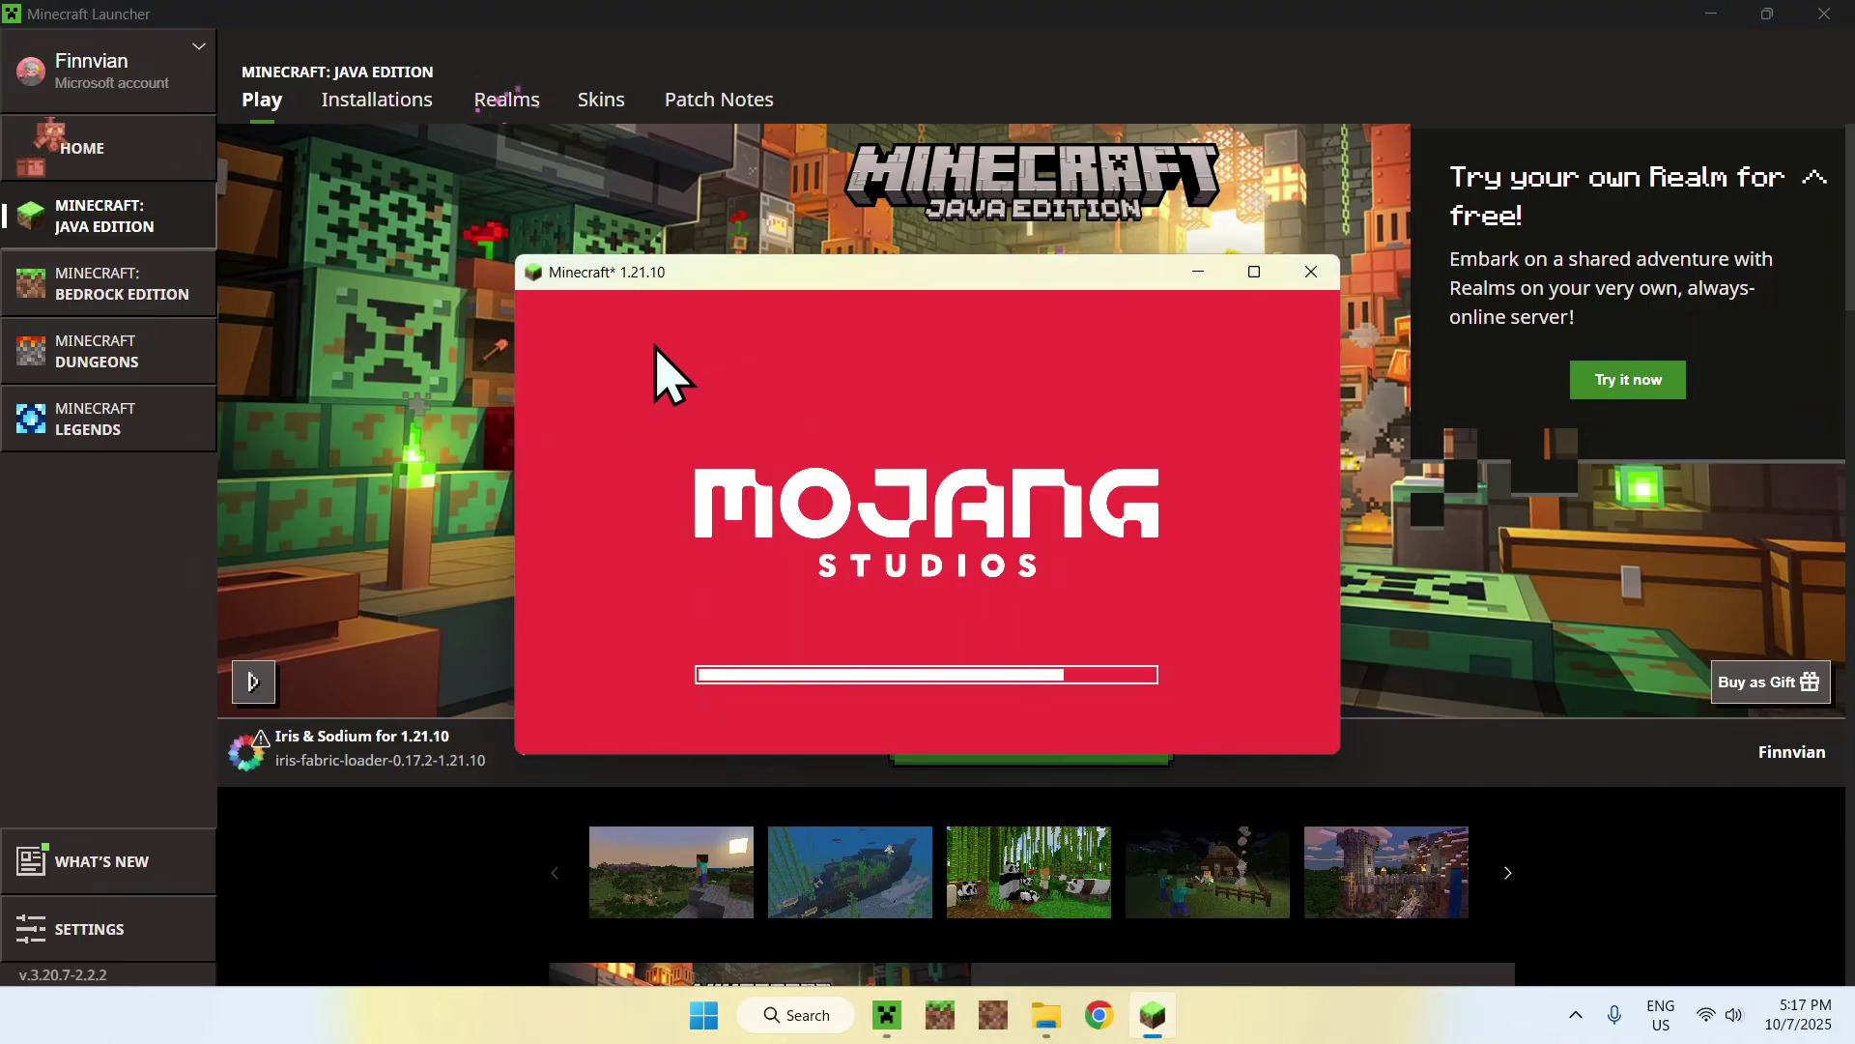
left_click(1255, 272)
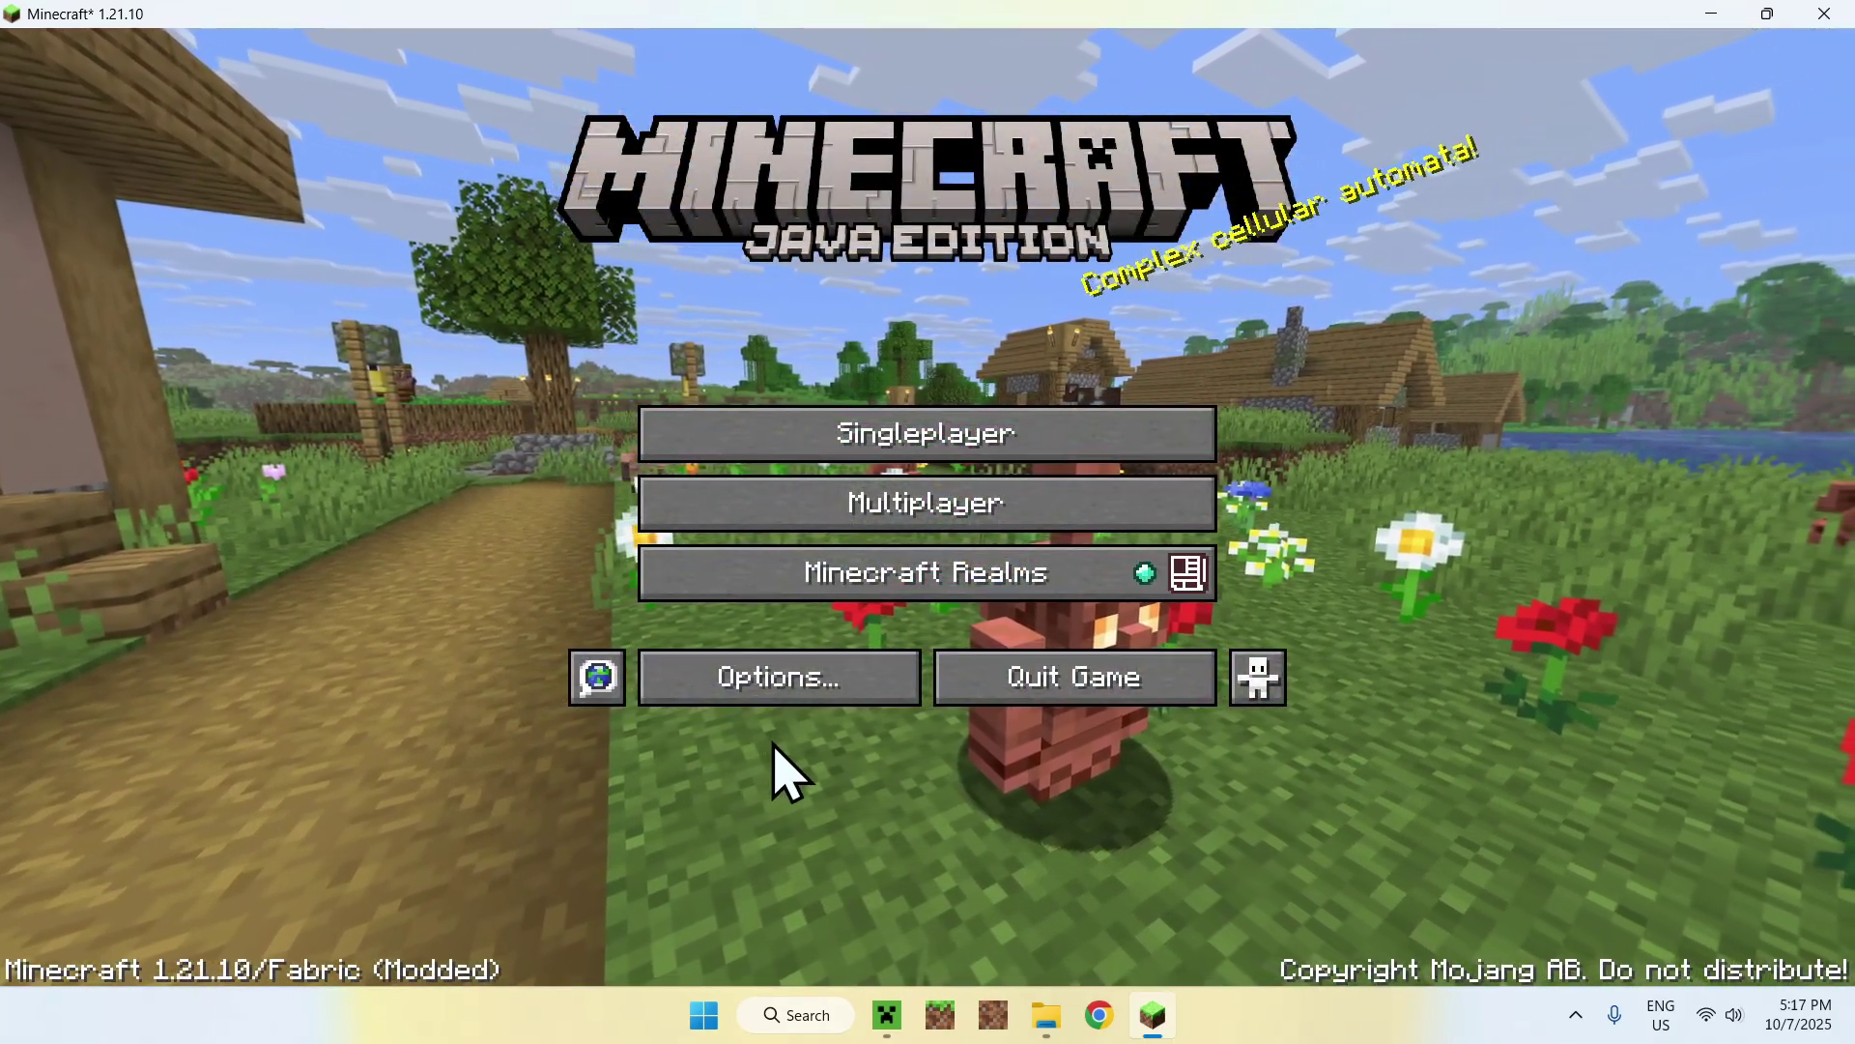
- Go to the Shader Packs screen in the video settings and open the shader pack folder
left_click(765, 701)
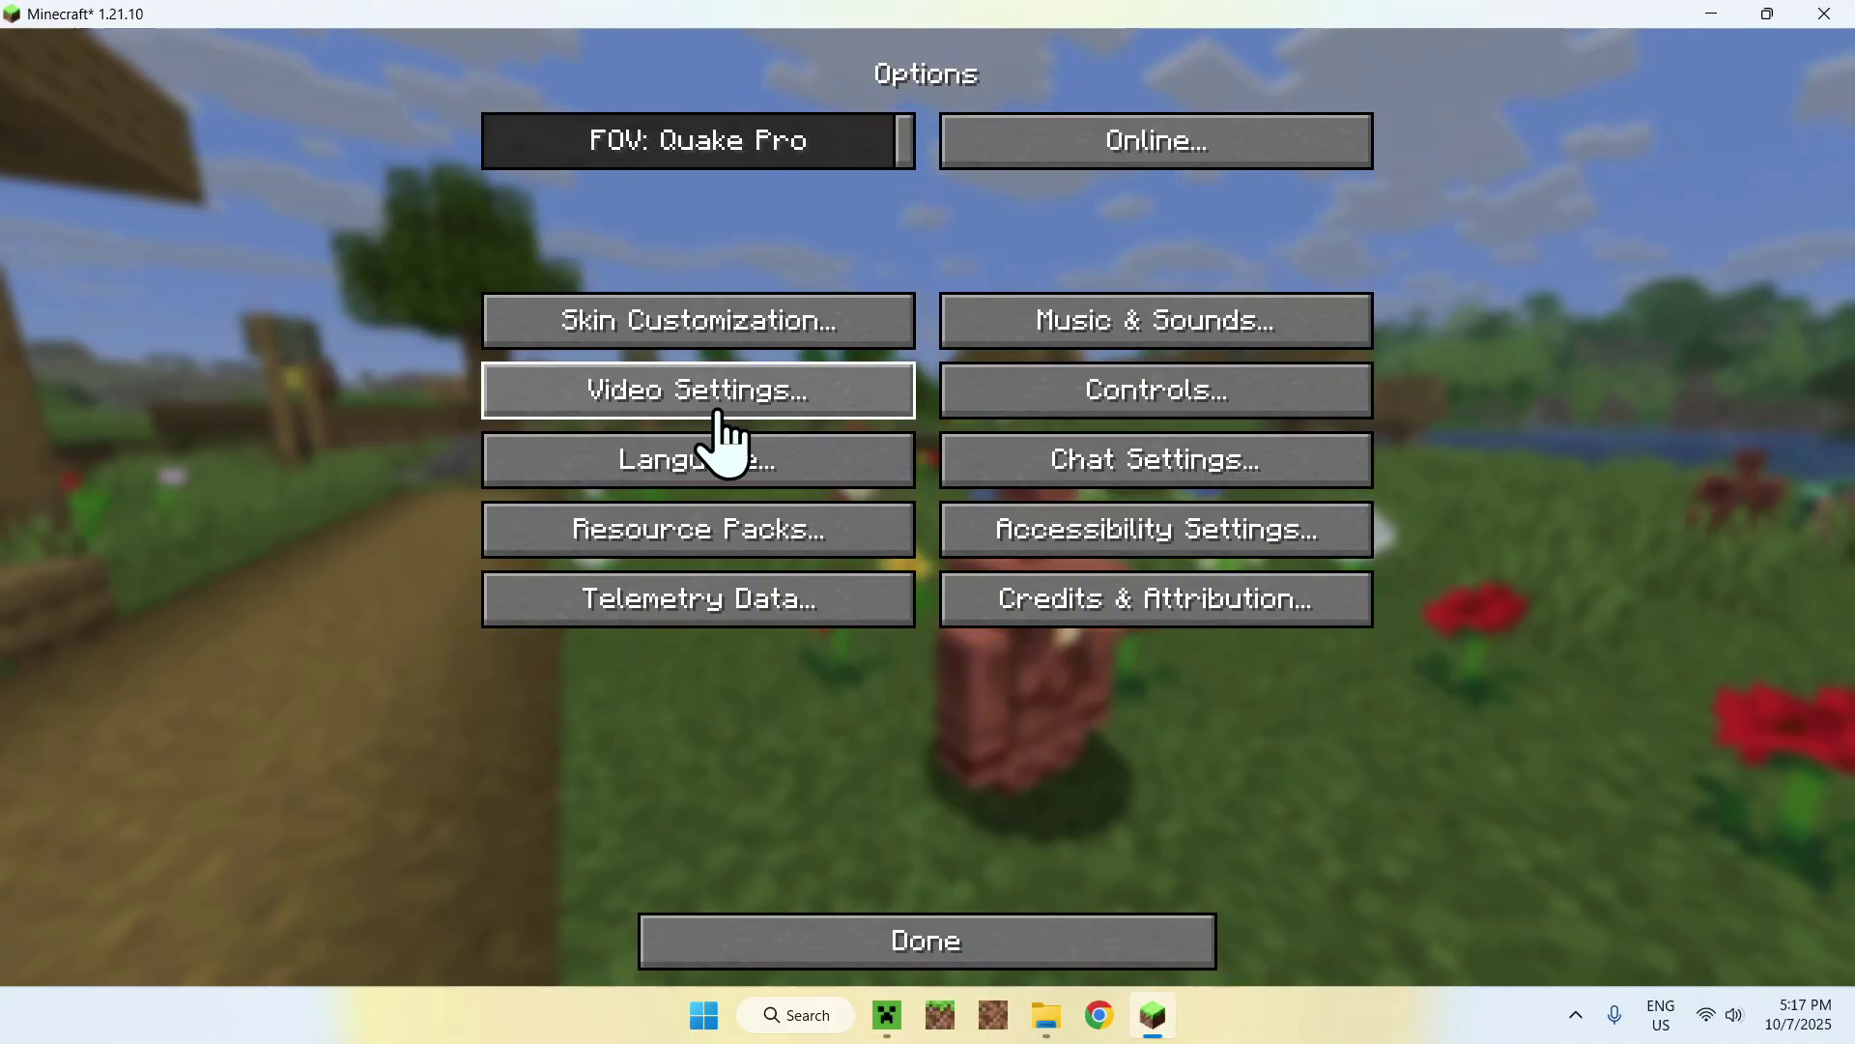
left_click(667, 406)
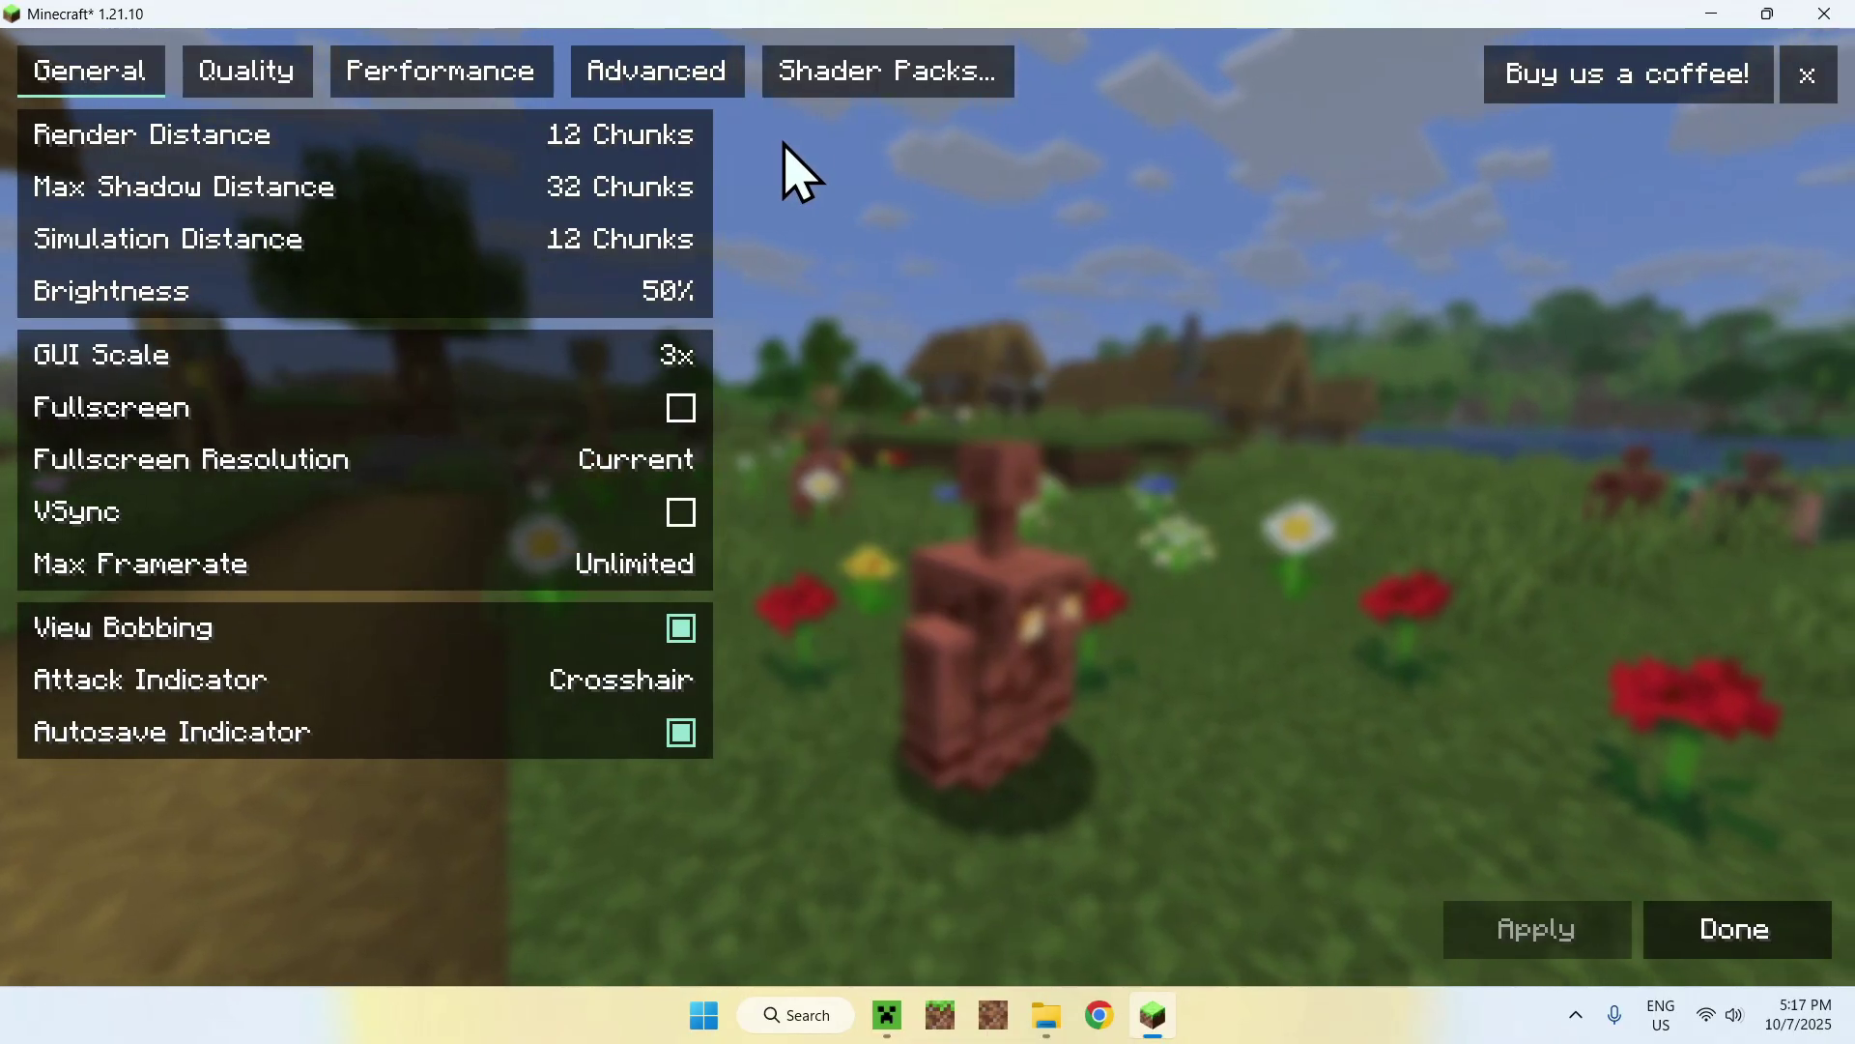
left_click(888, 85)
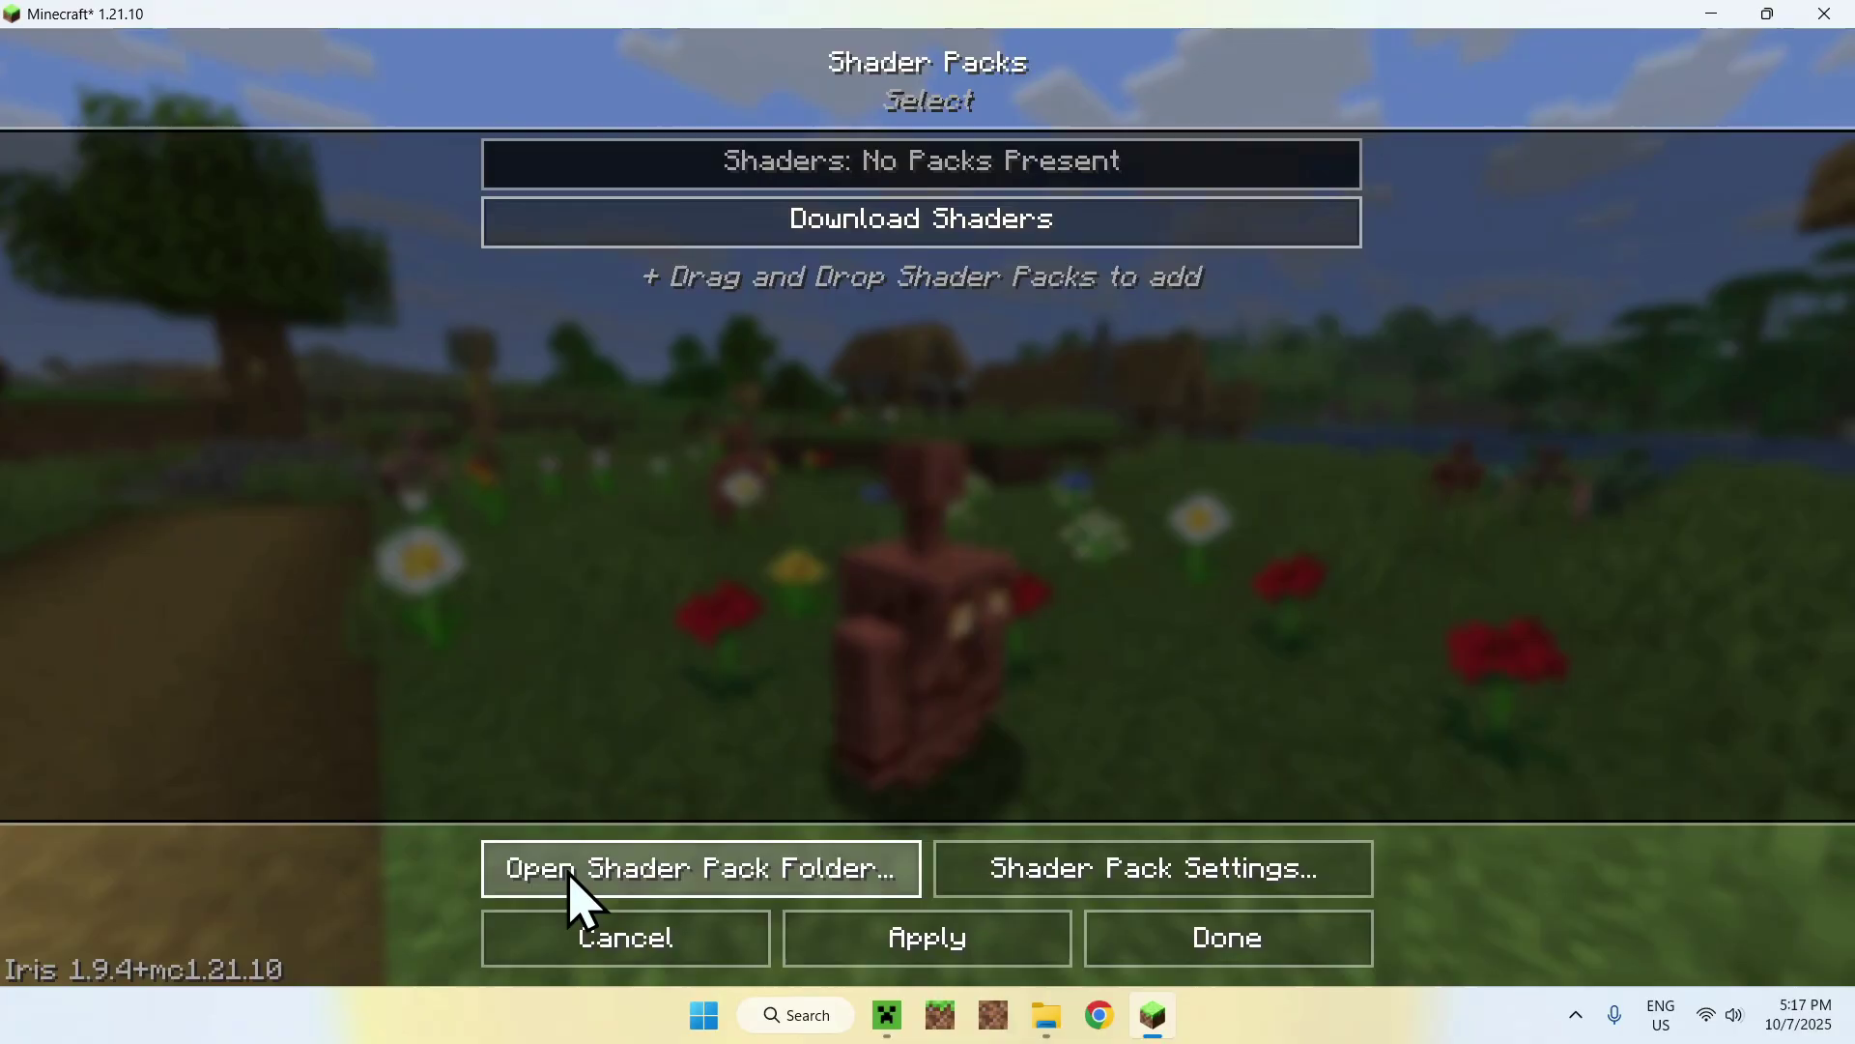
left_click(705, 882)
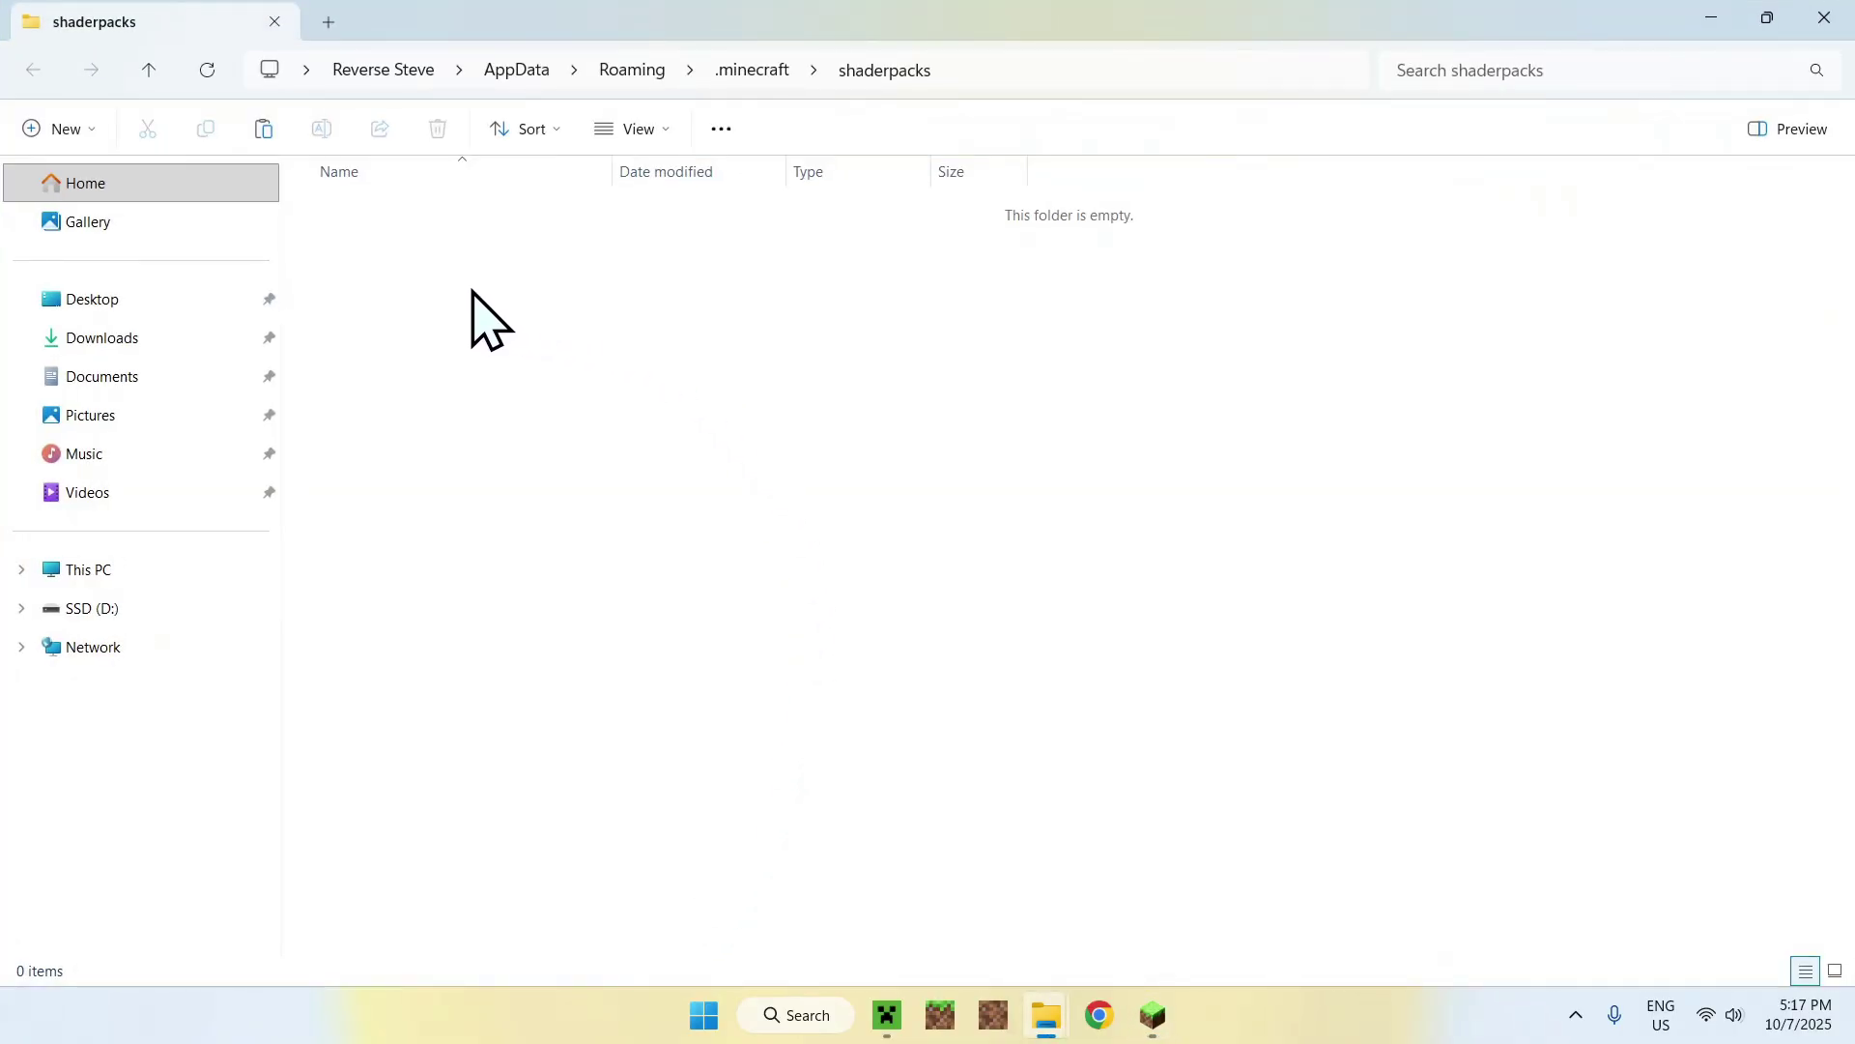
- Copy ComplementaryUnbound_r5.6.zip and ComplementaryReimagined_r5.6.zip from Downloads into the shaderpacks folder
left_click(206, 338)
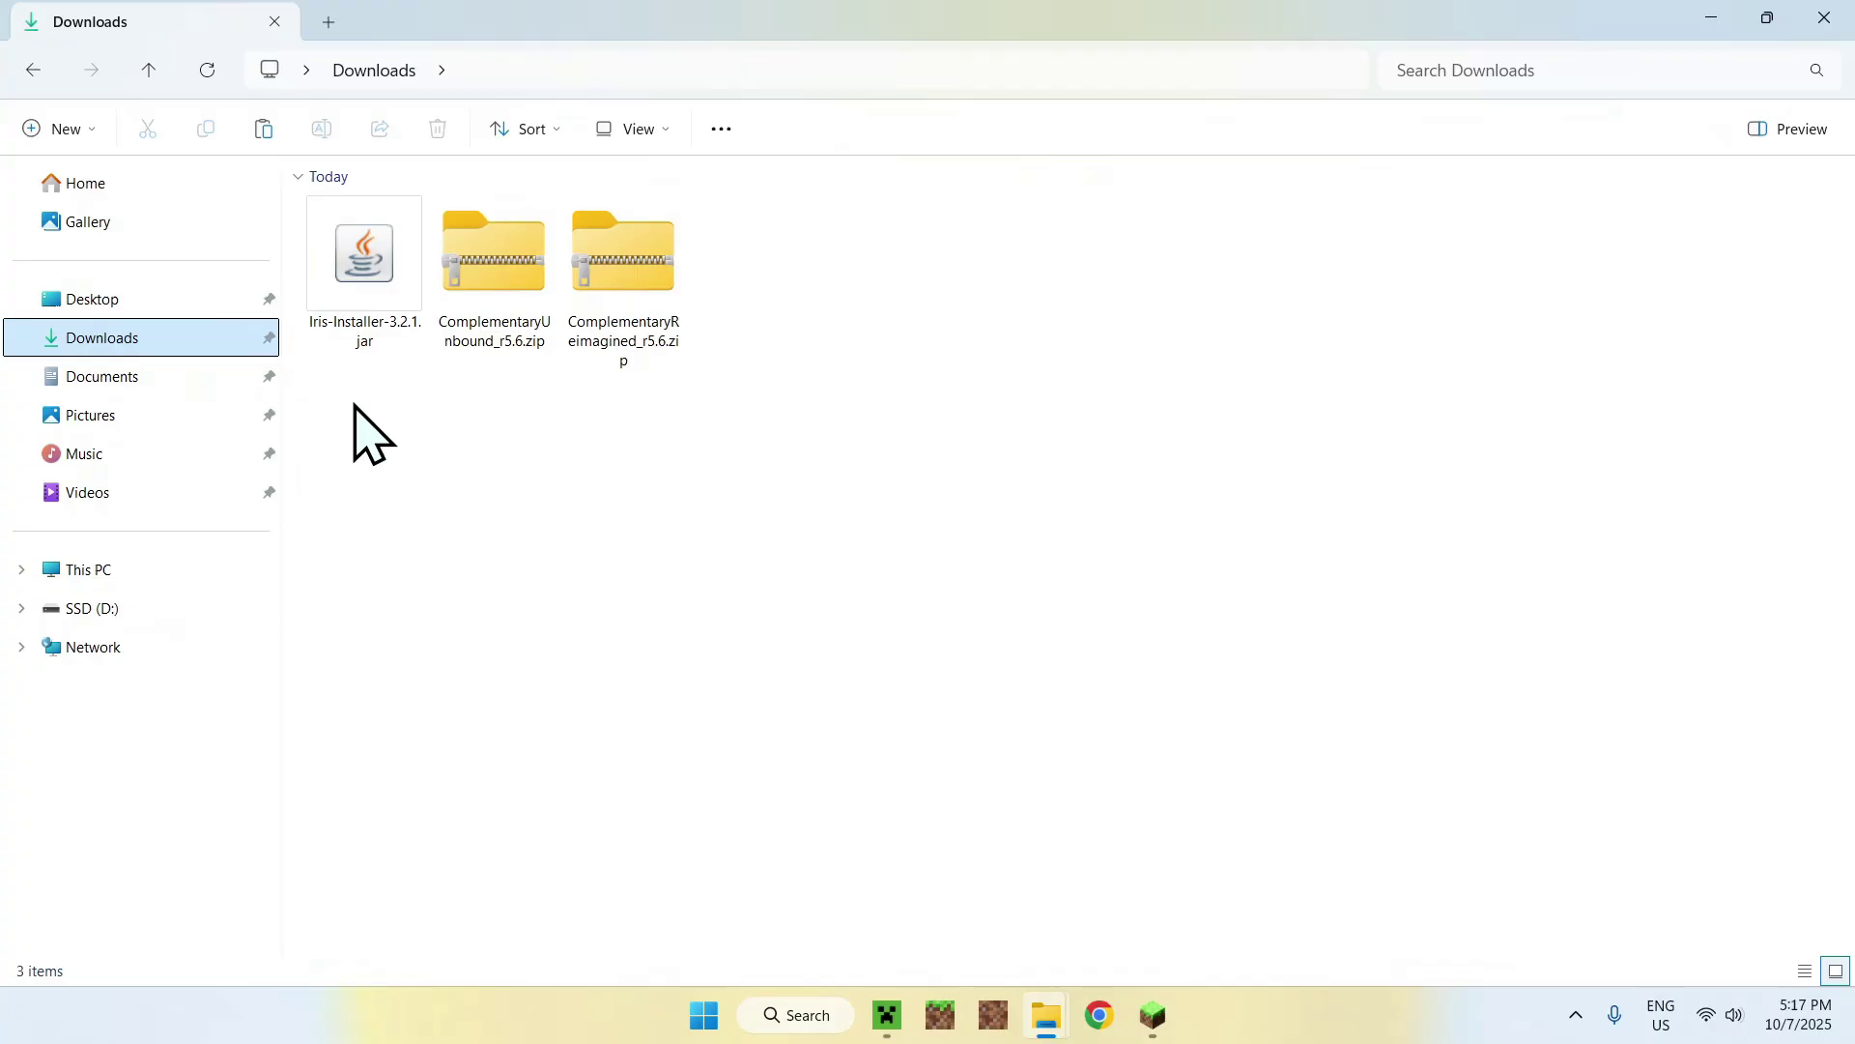
left_click_drag(665, 454, 605, 369)
left_click_drag(526, 454, 481, 346)
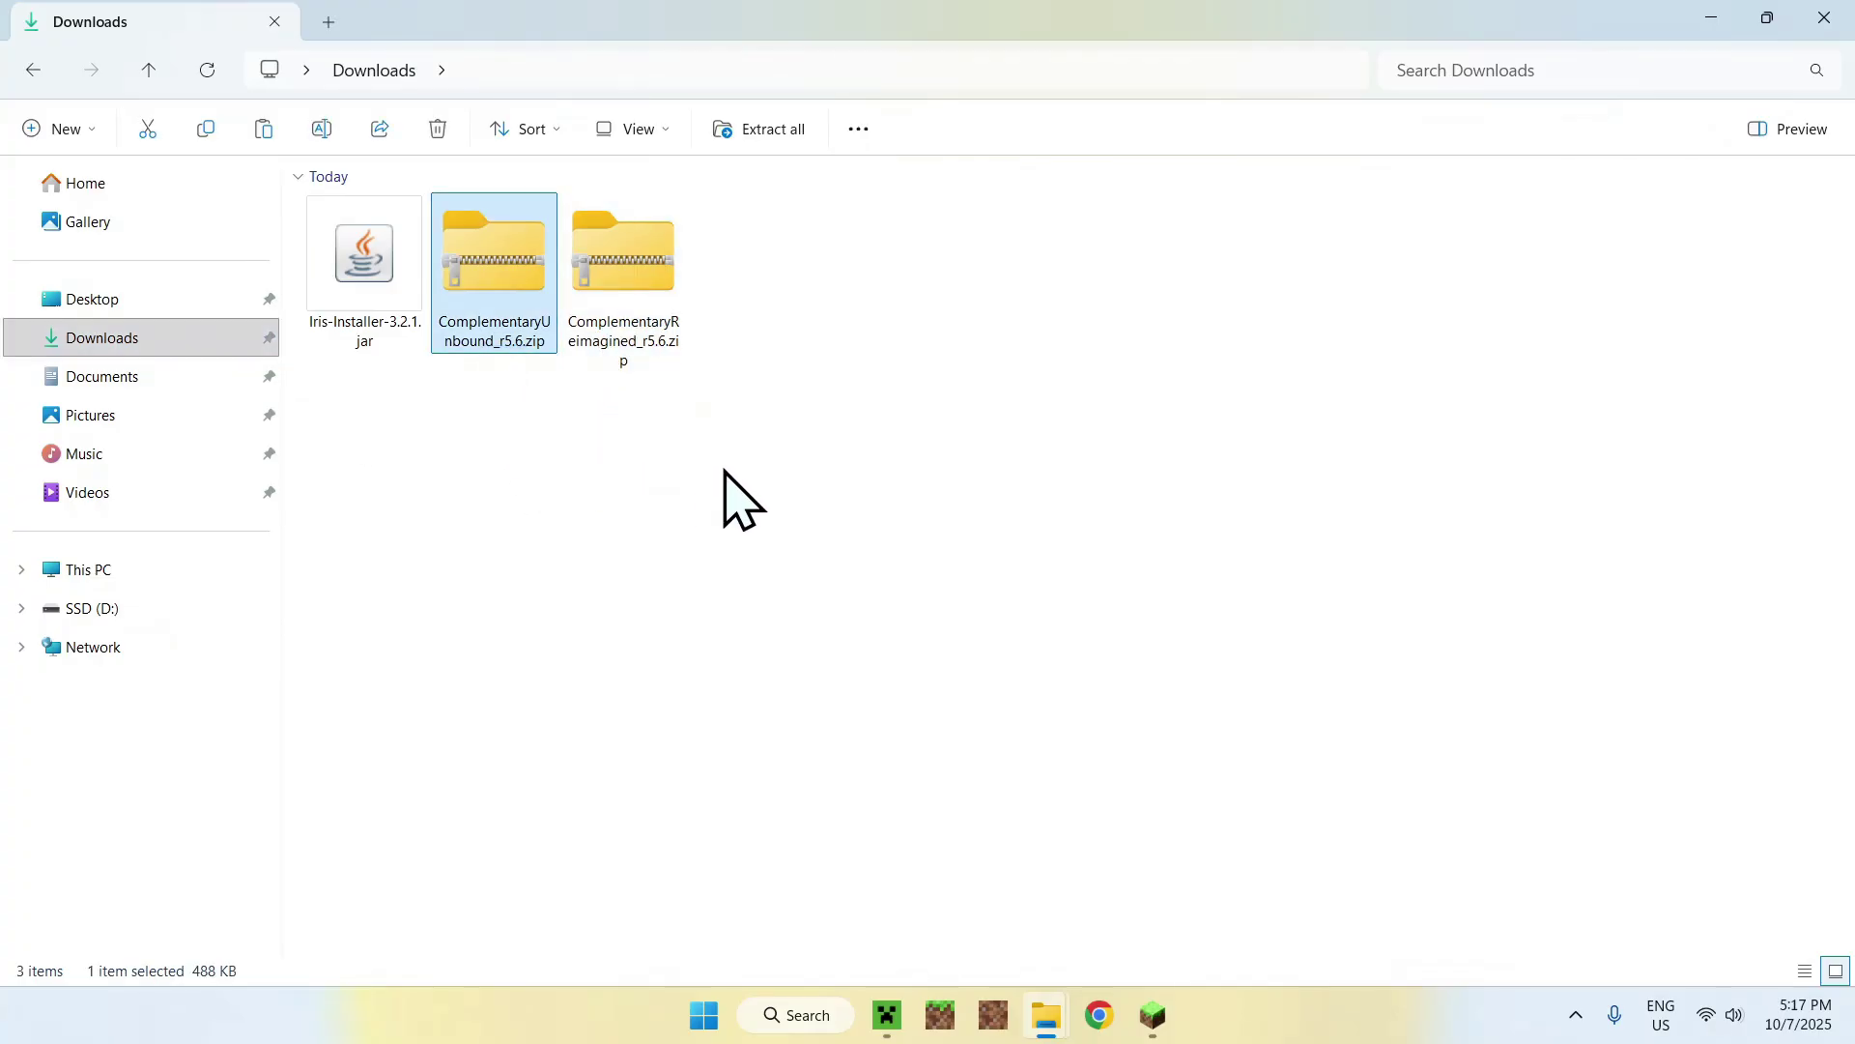
left_click_drag(725, 468, 557, 334)
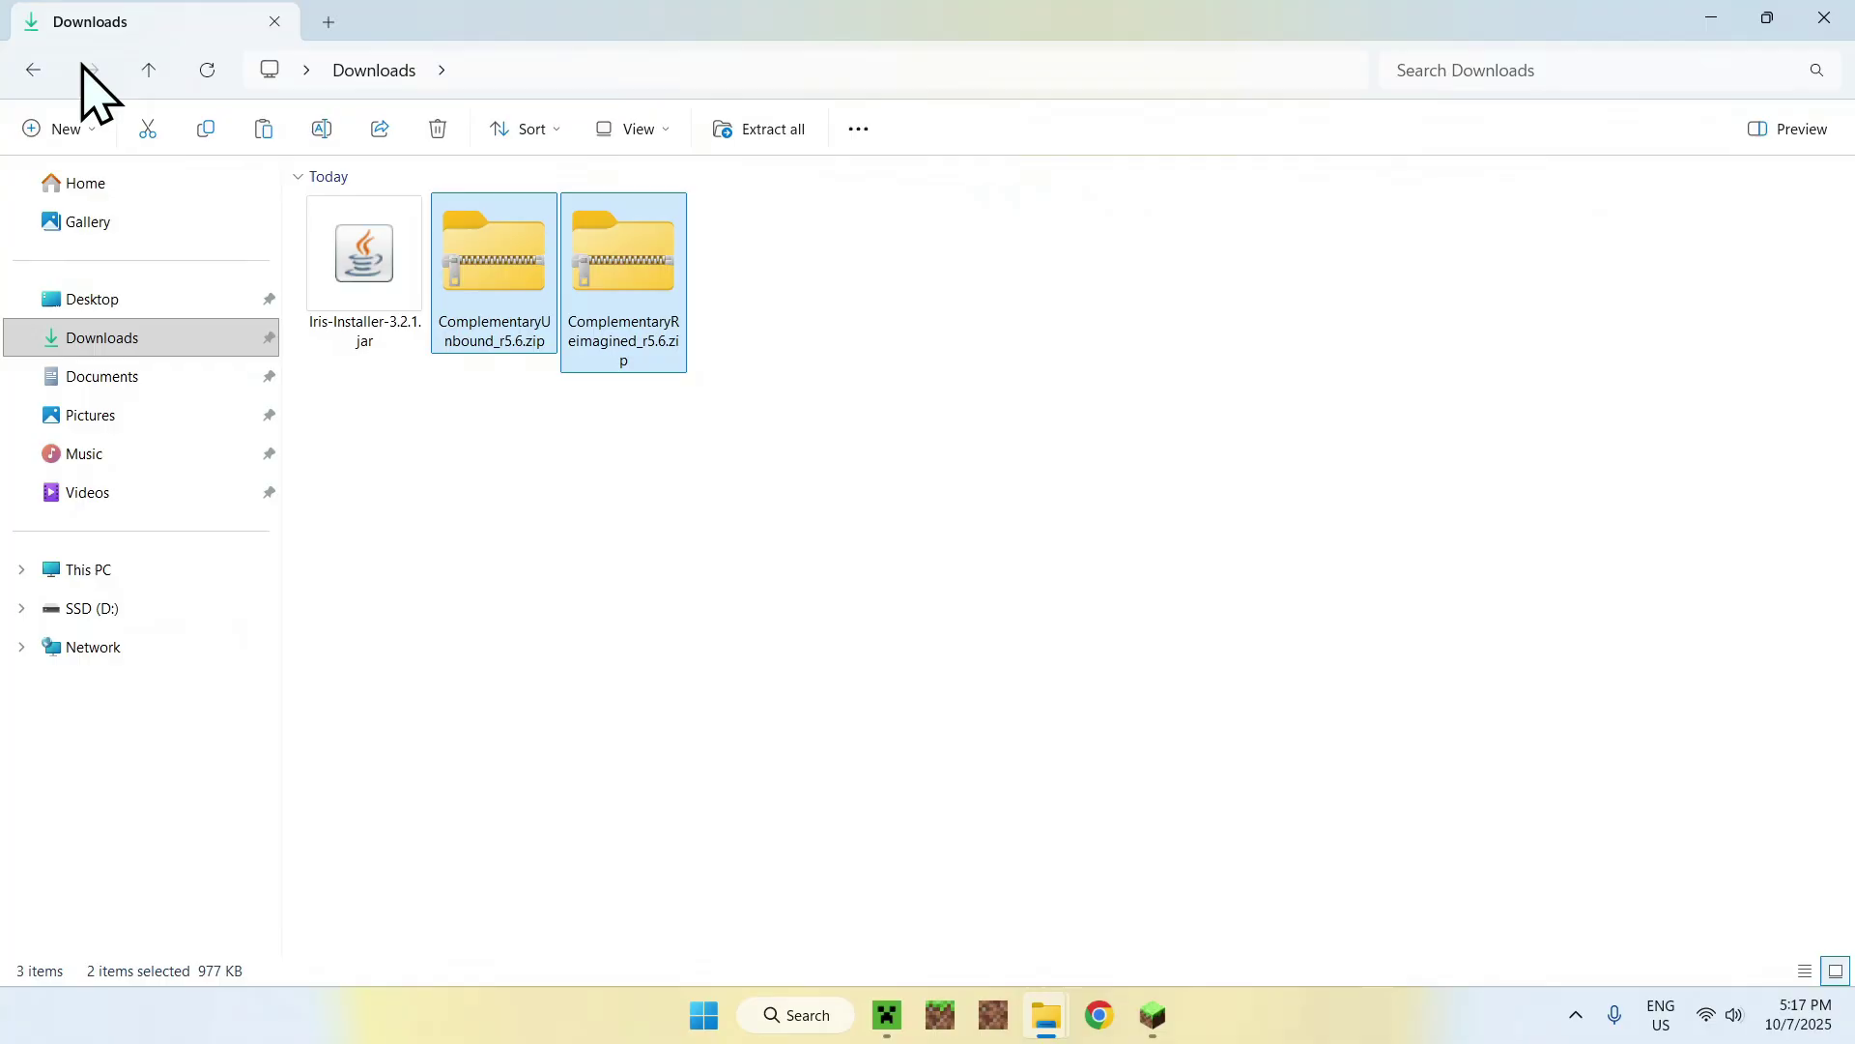
left_click(33, 72)
left_click(263, 133)
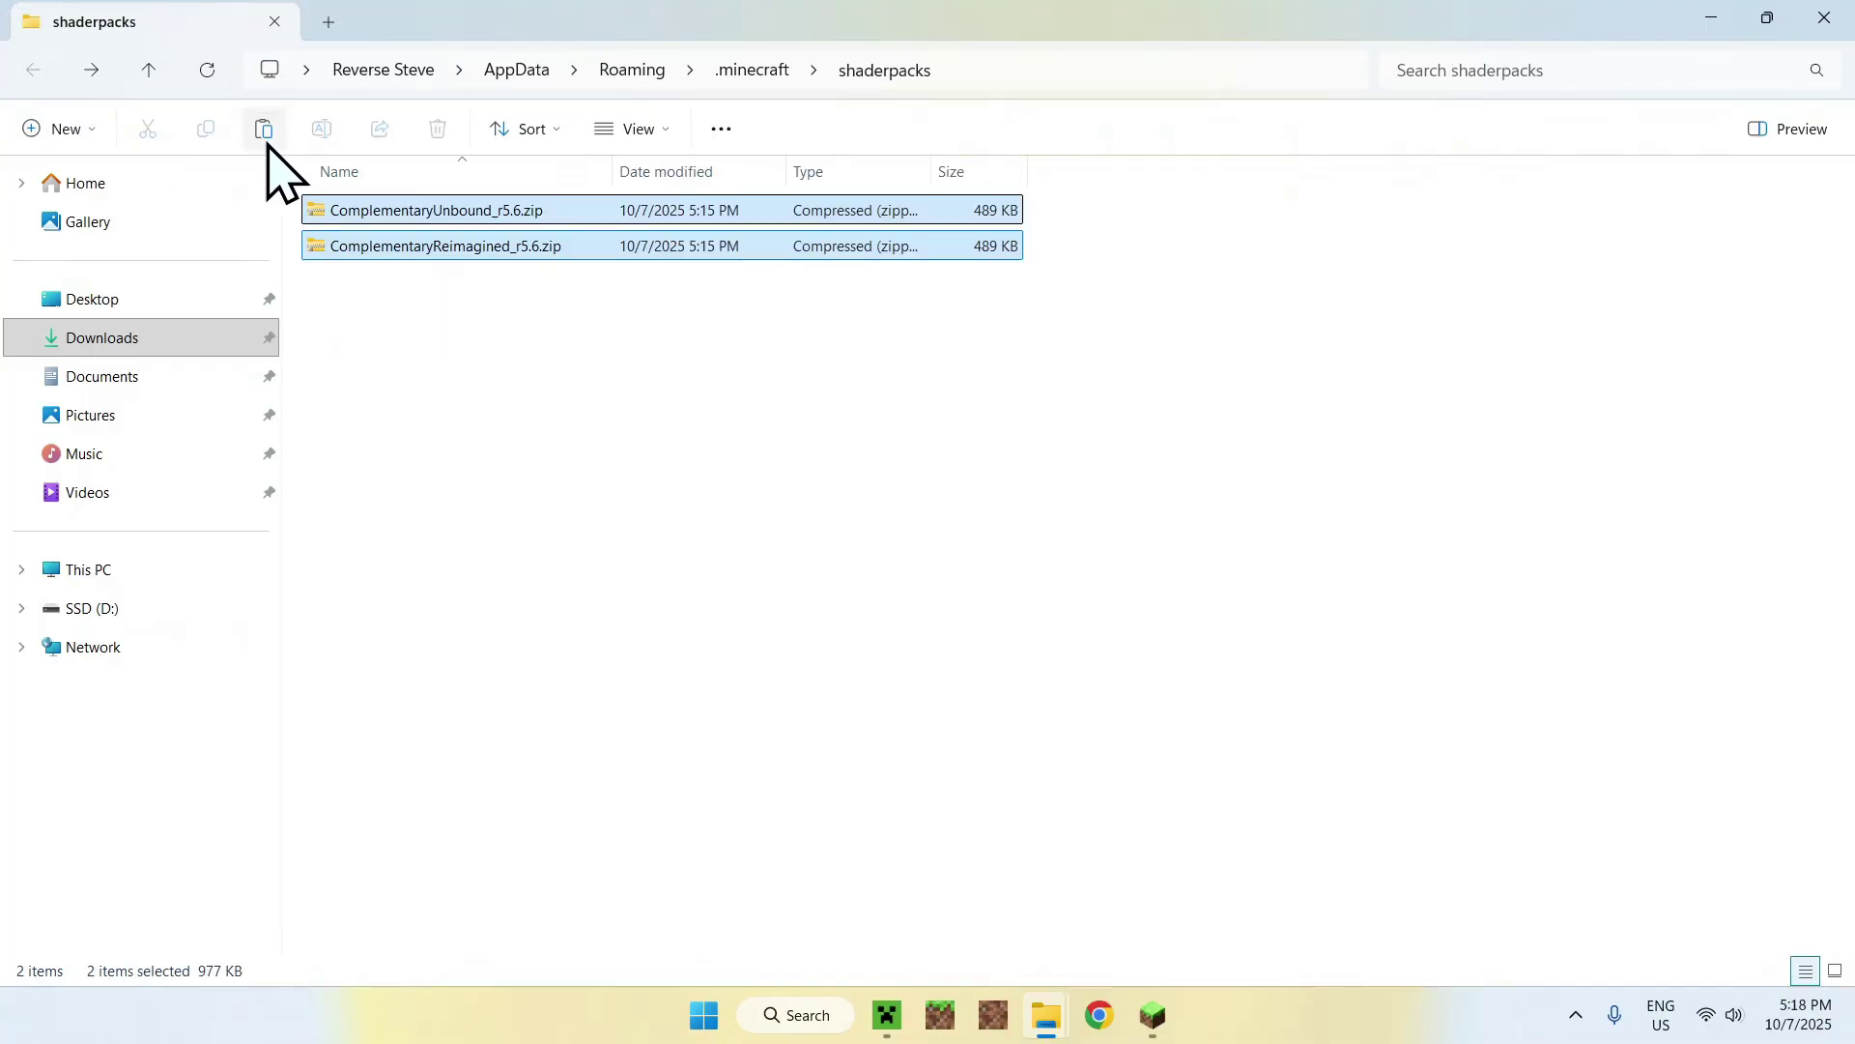
left_click(466, 334)
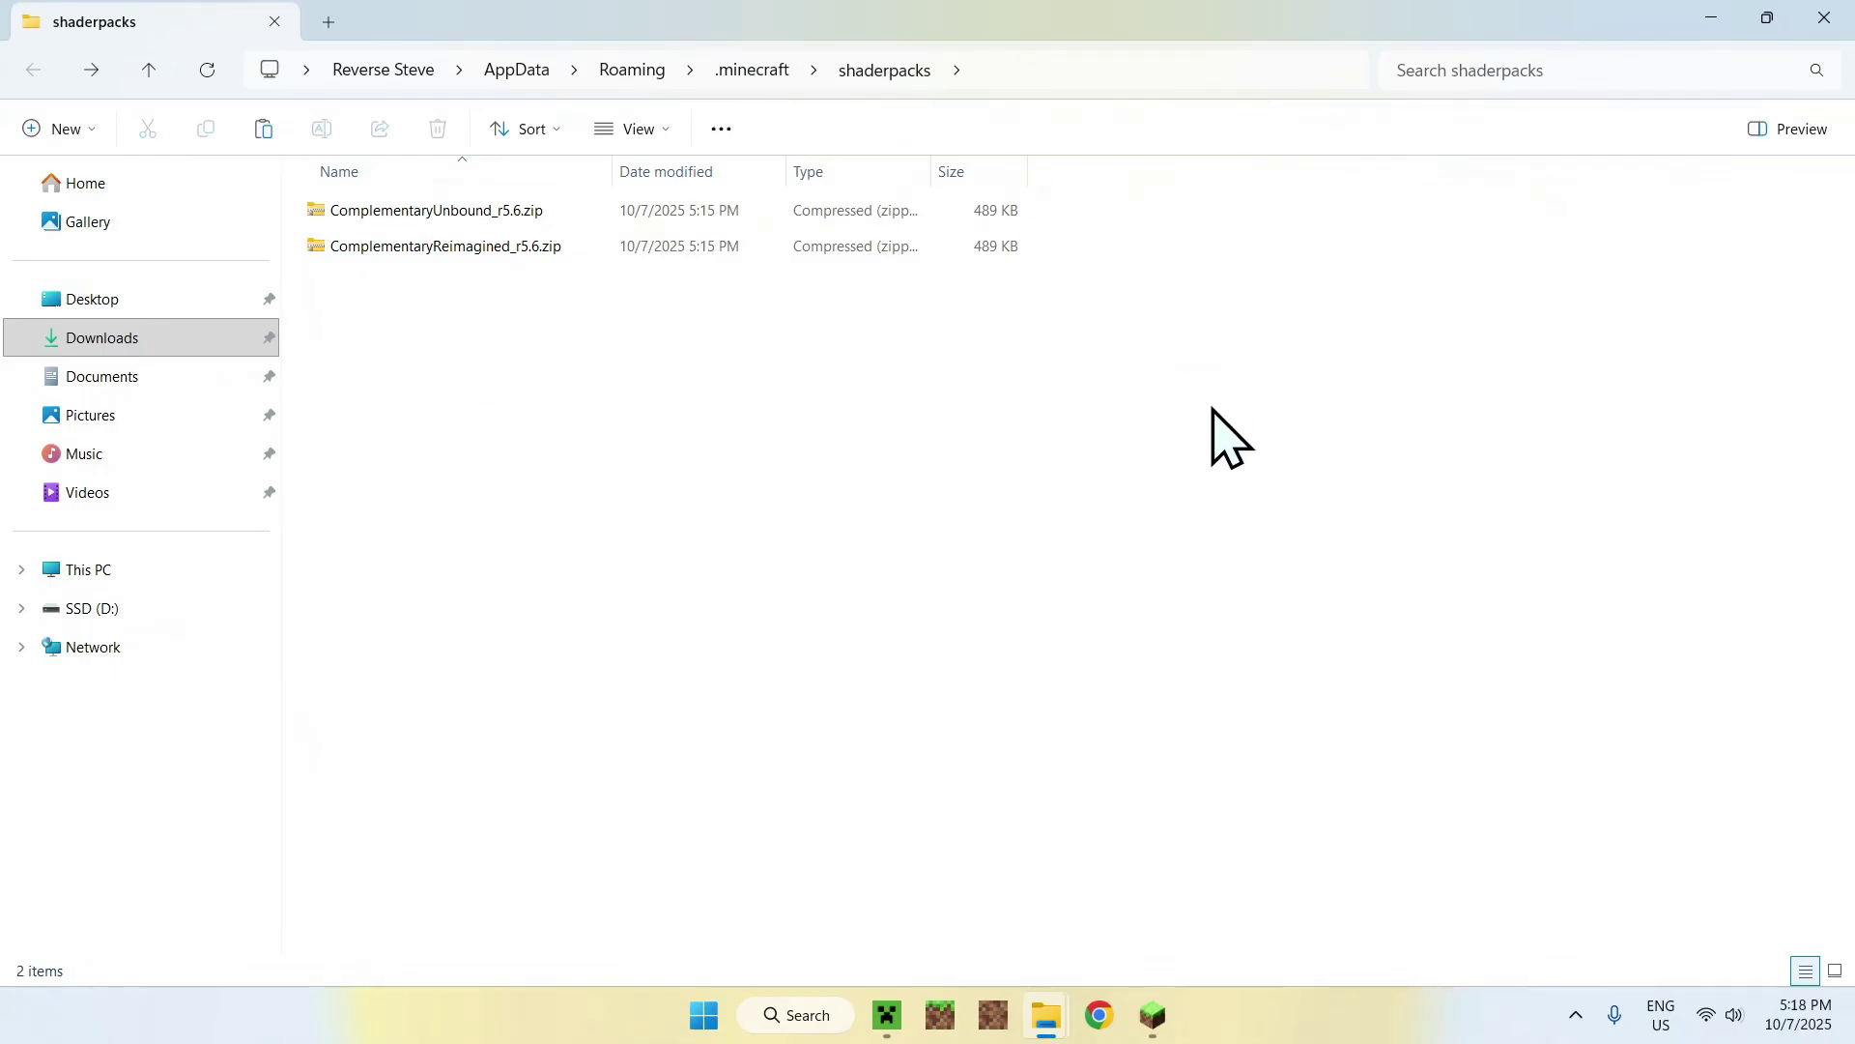
- Switch back to Minecraft and apply the ComplementaryReimagined_r5.6.zip shader pack, followed by ComplementaryUnbound_r5.6.zip
left_click(1153, 1015)
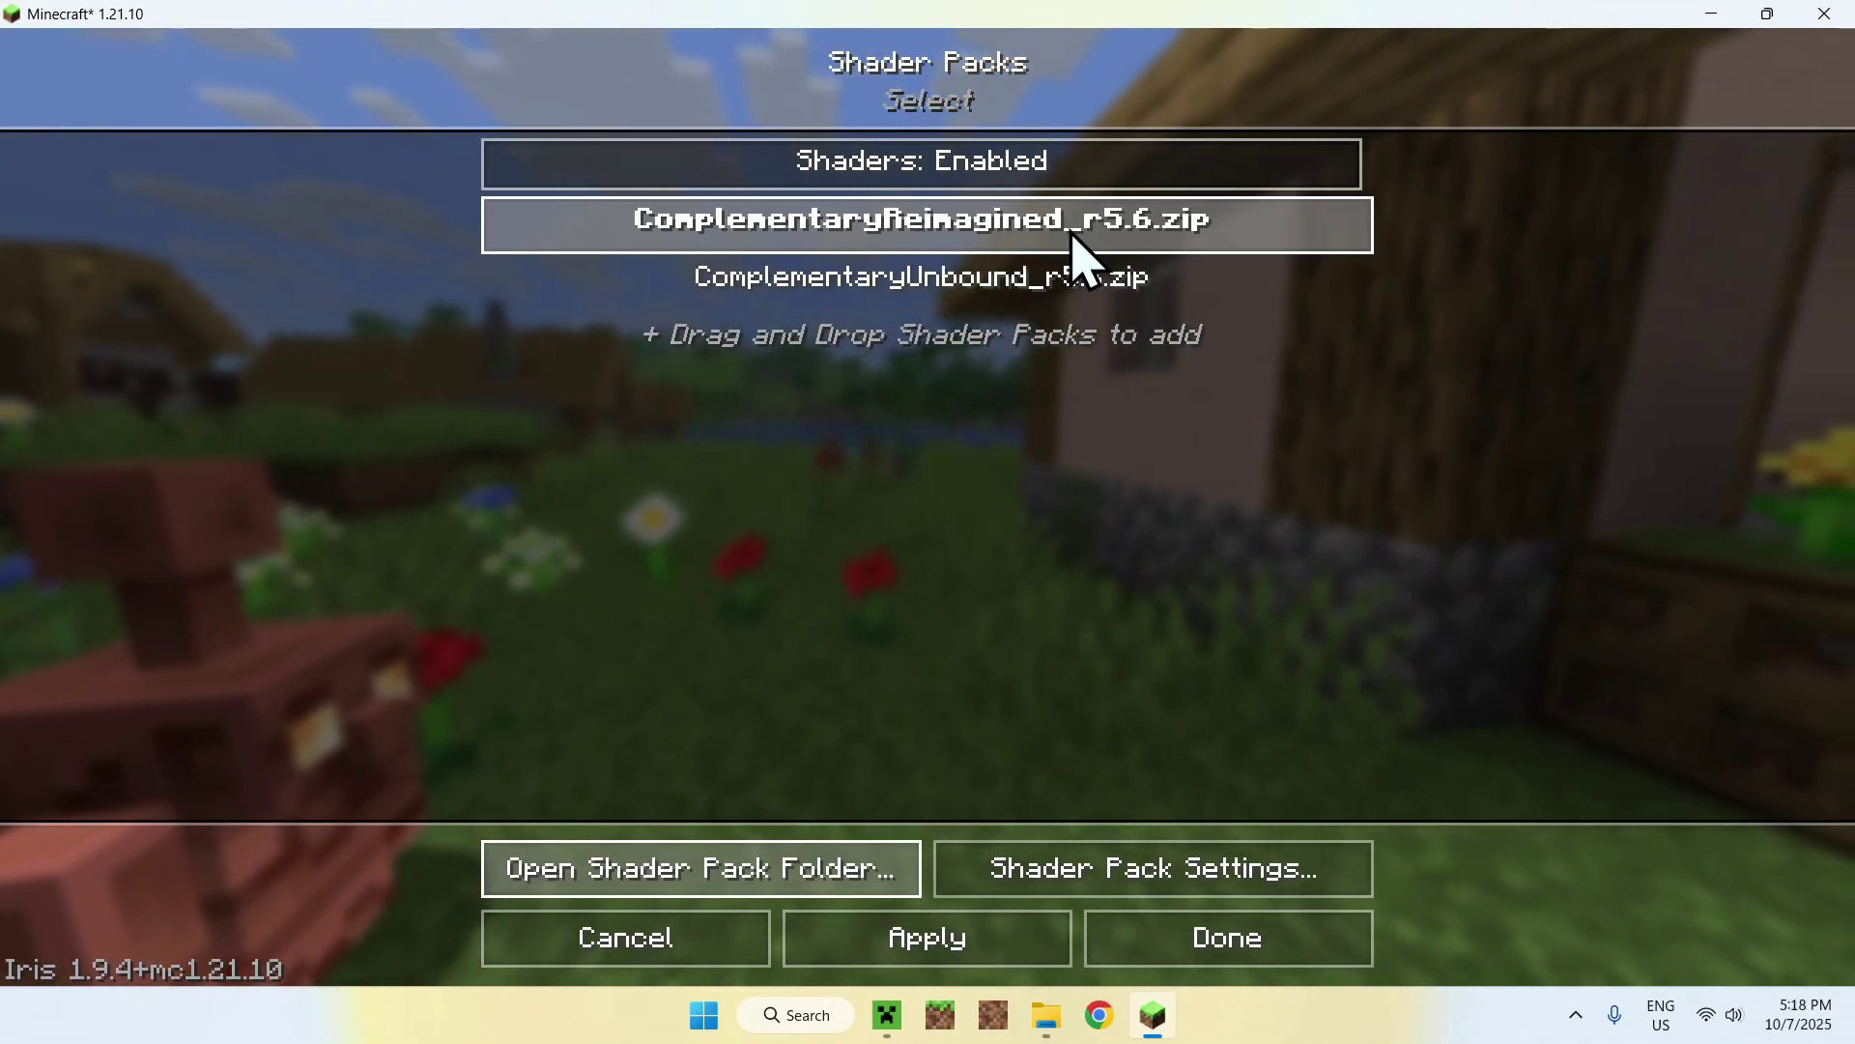
left_click(945, 235)
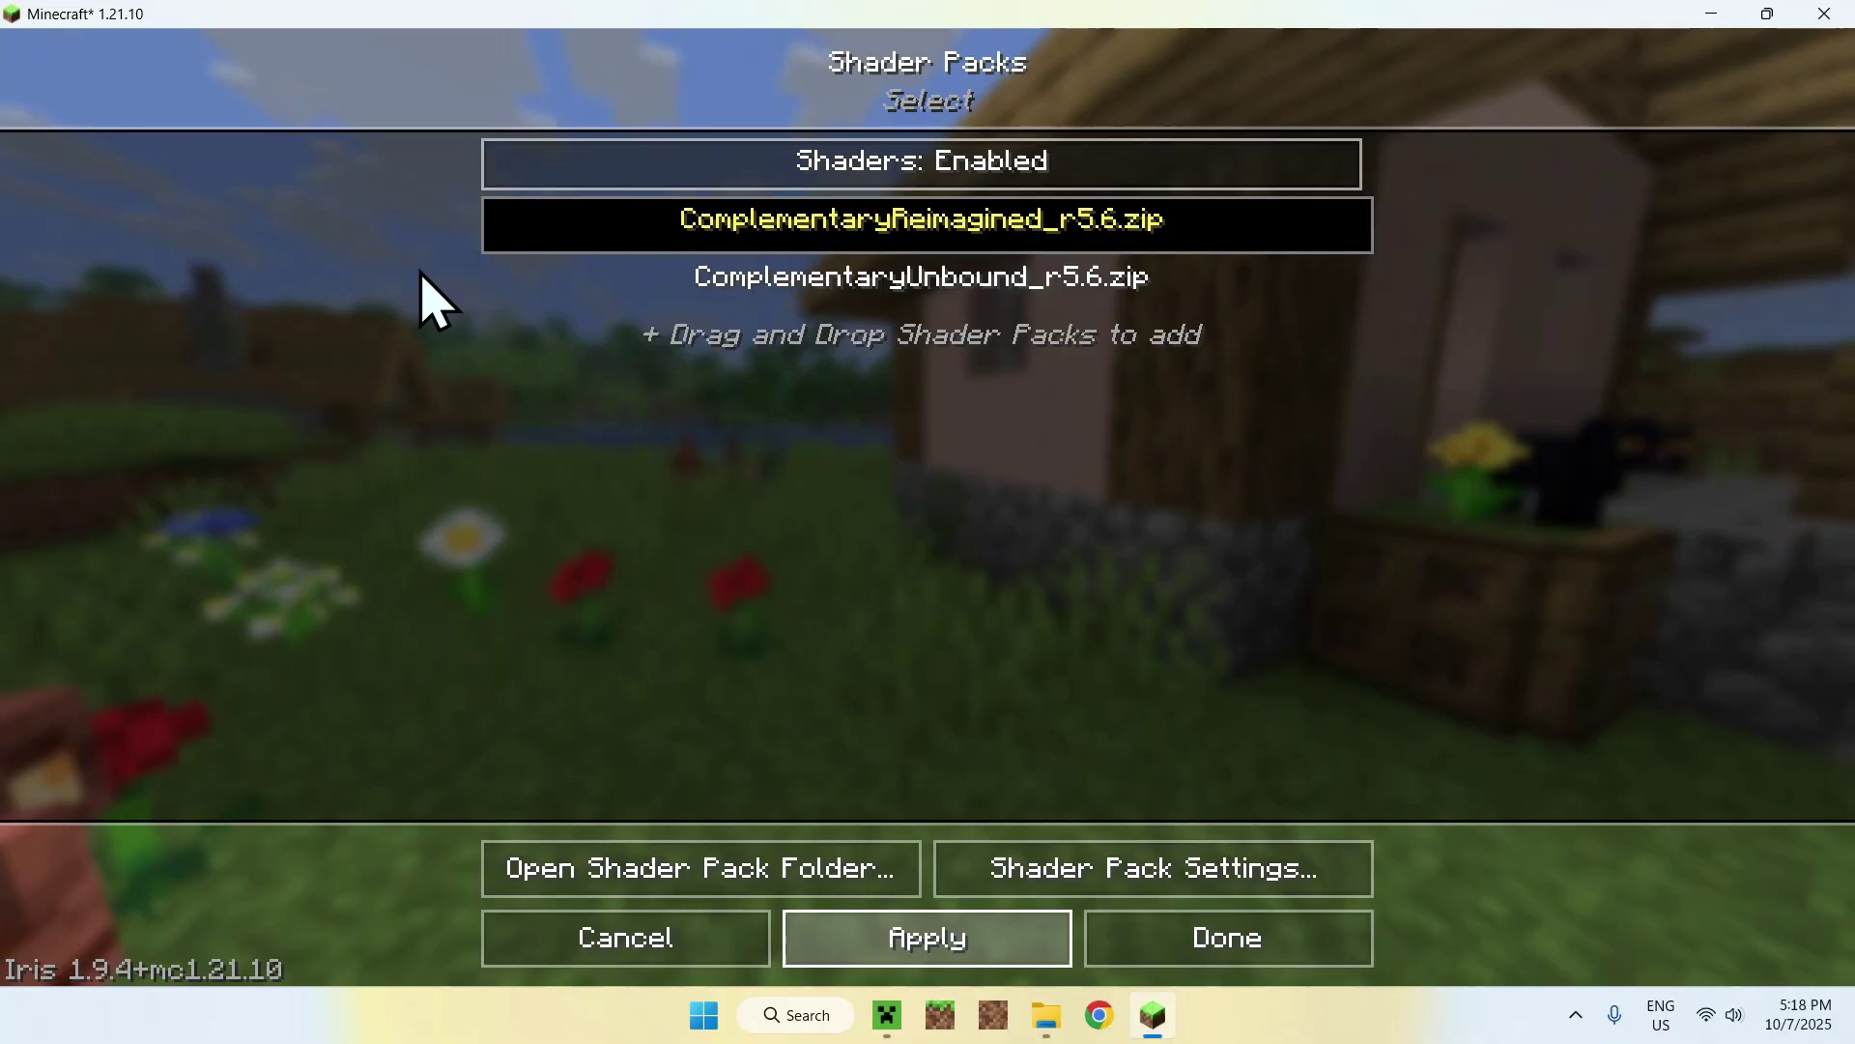
left_click(637, 293)
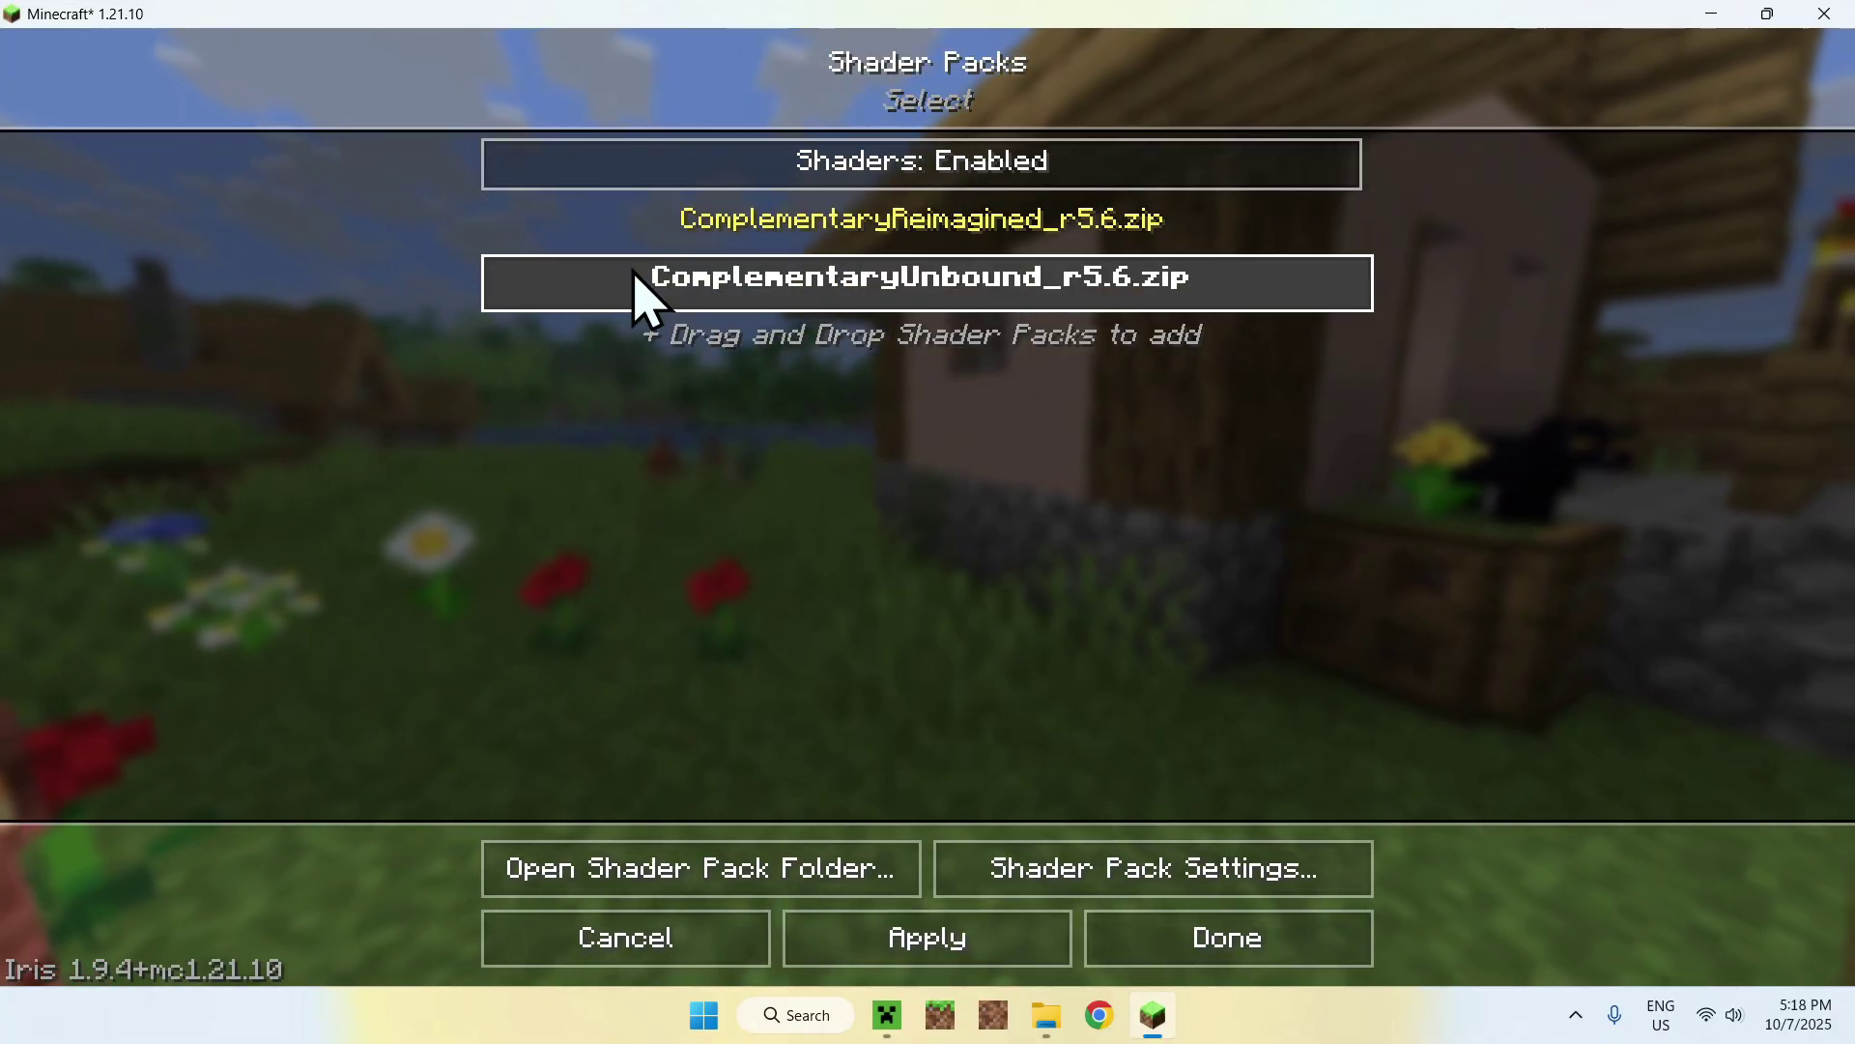
left_click(898, 936)
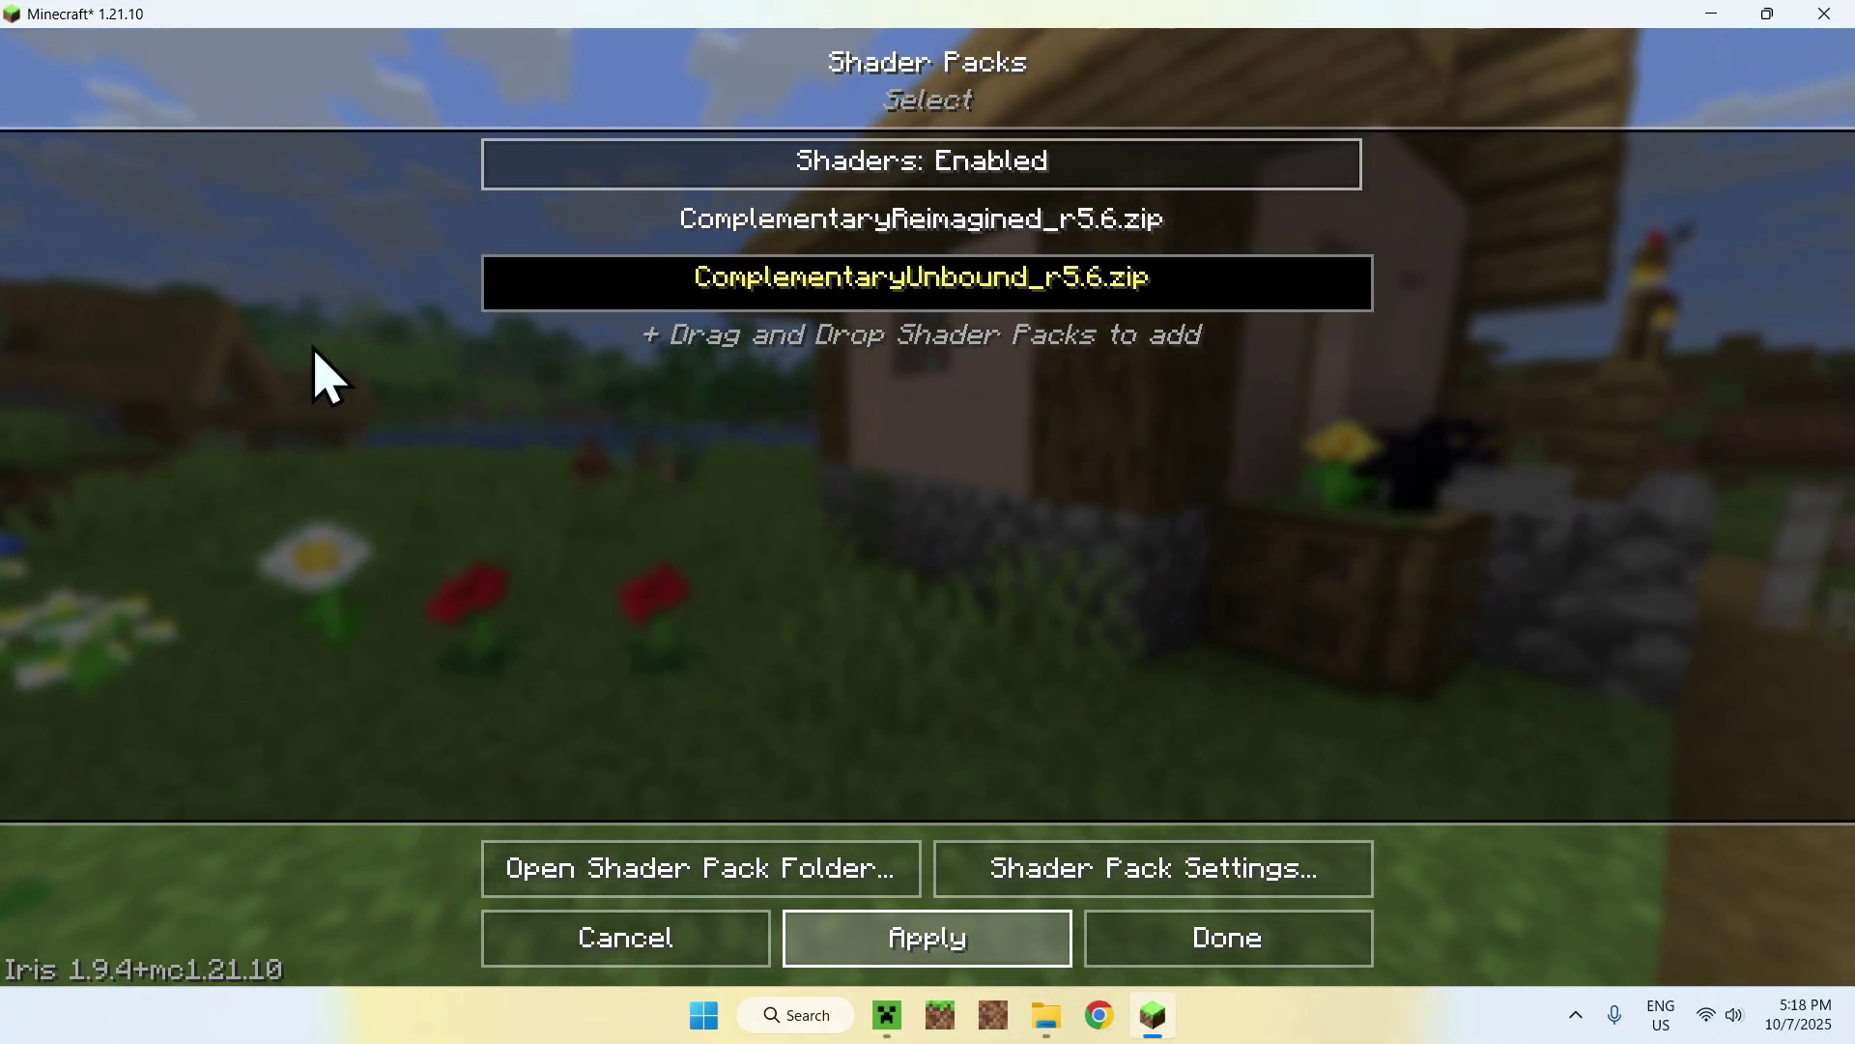
- Disable shaders, apply the change, and return to the title screen
left_click(715, 157)
left_click(879, 916)
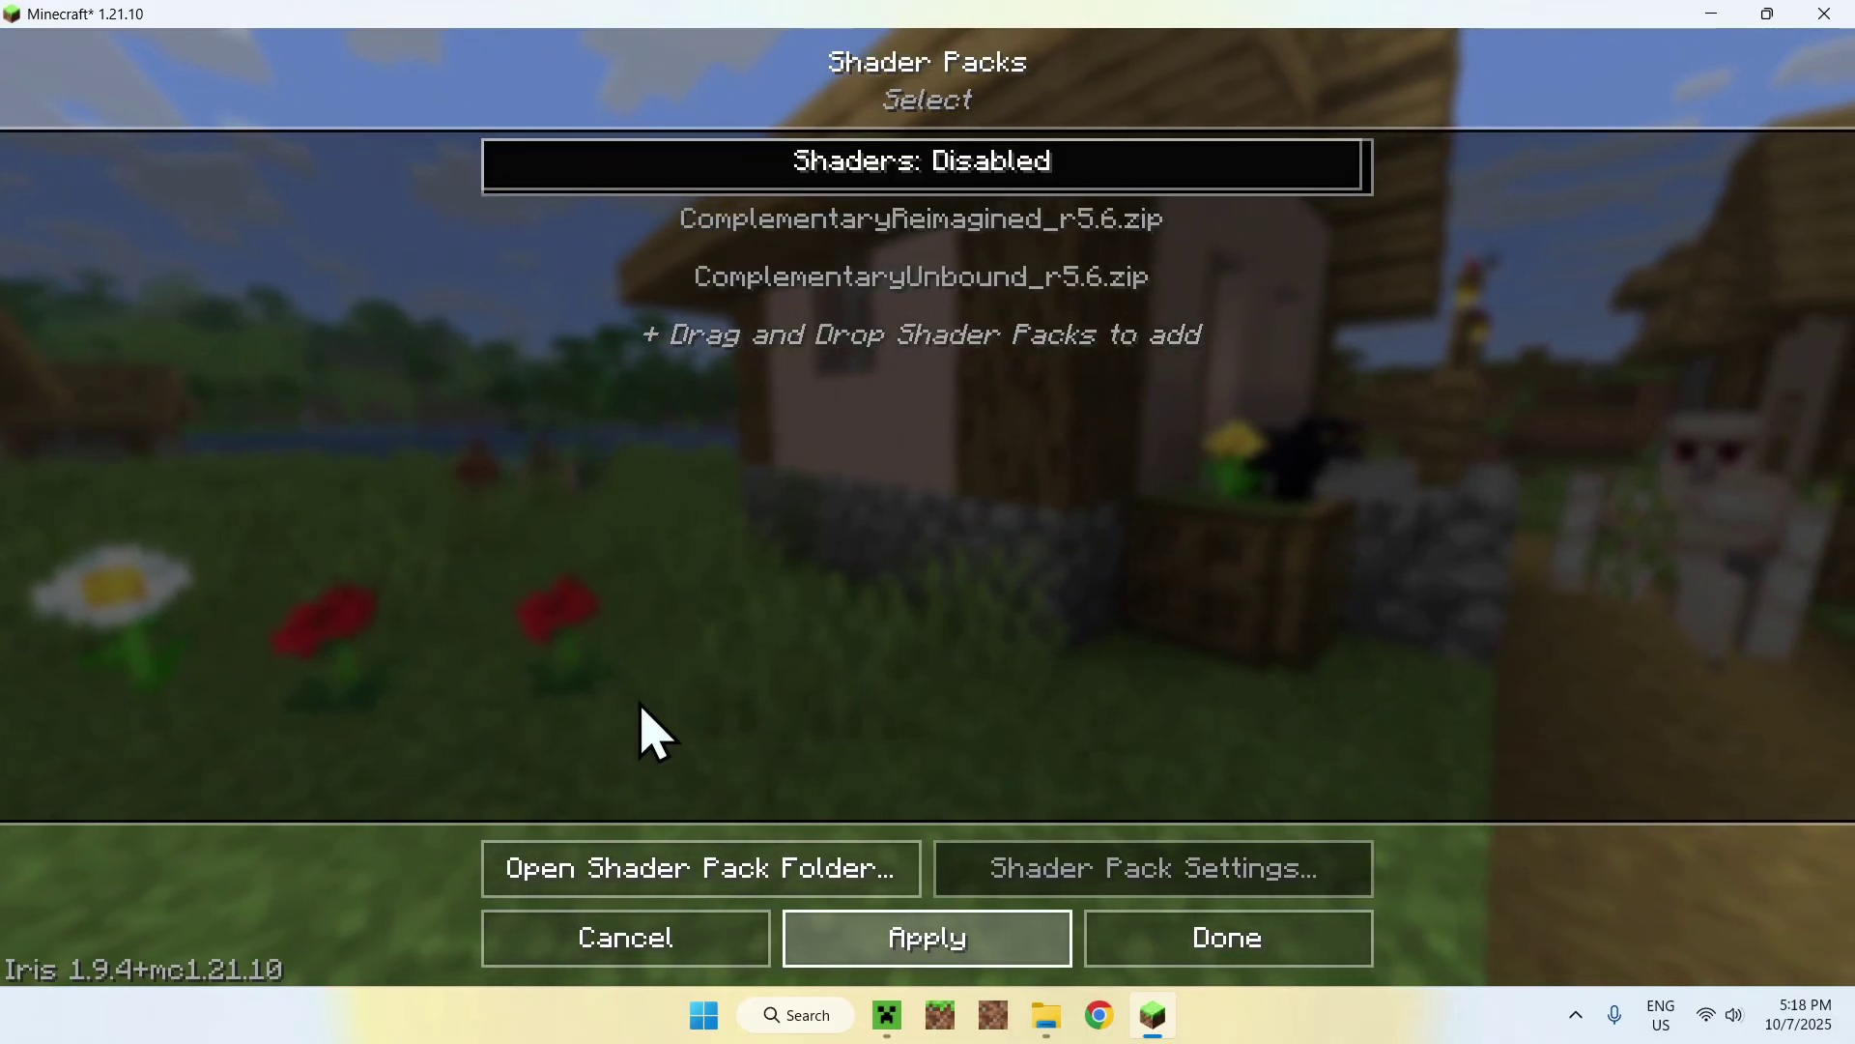
key("Escape")
key("Escape")
key("Escape")
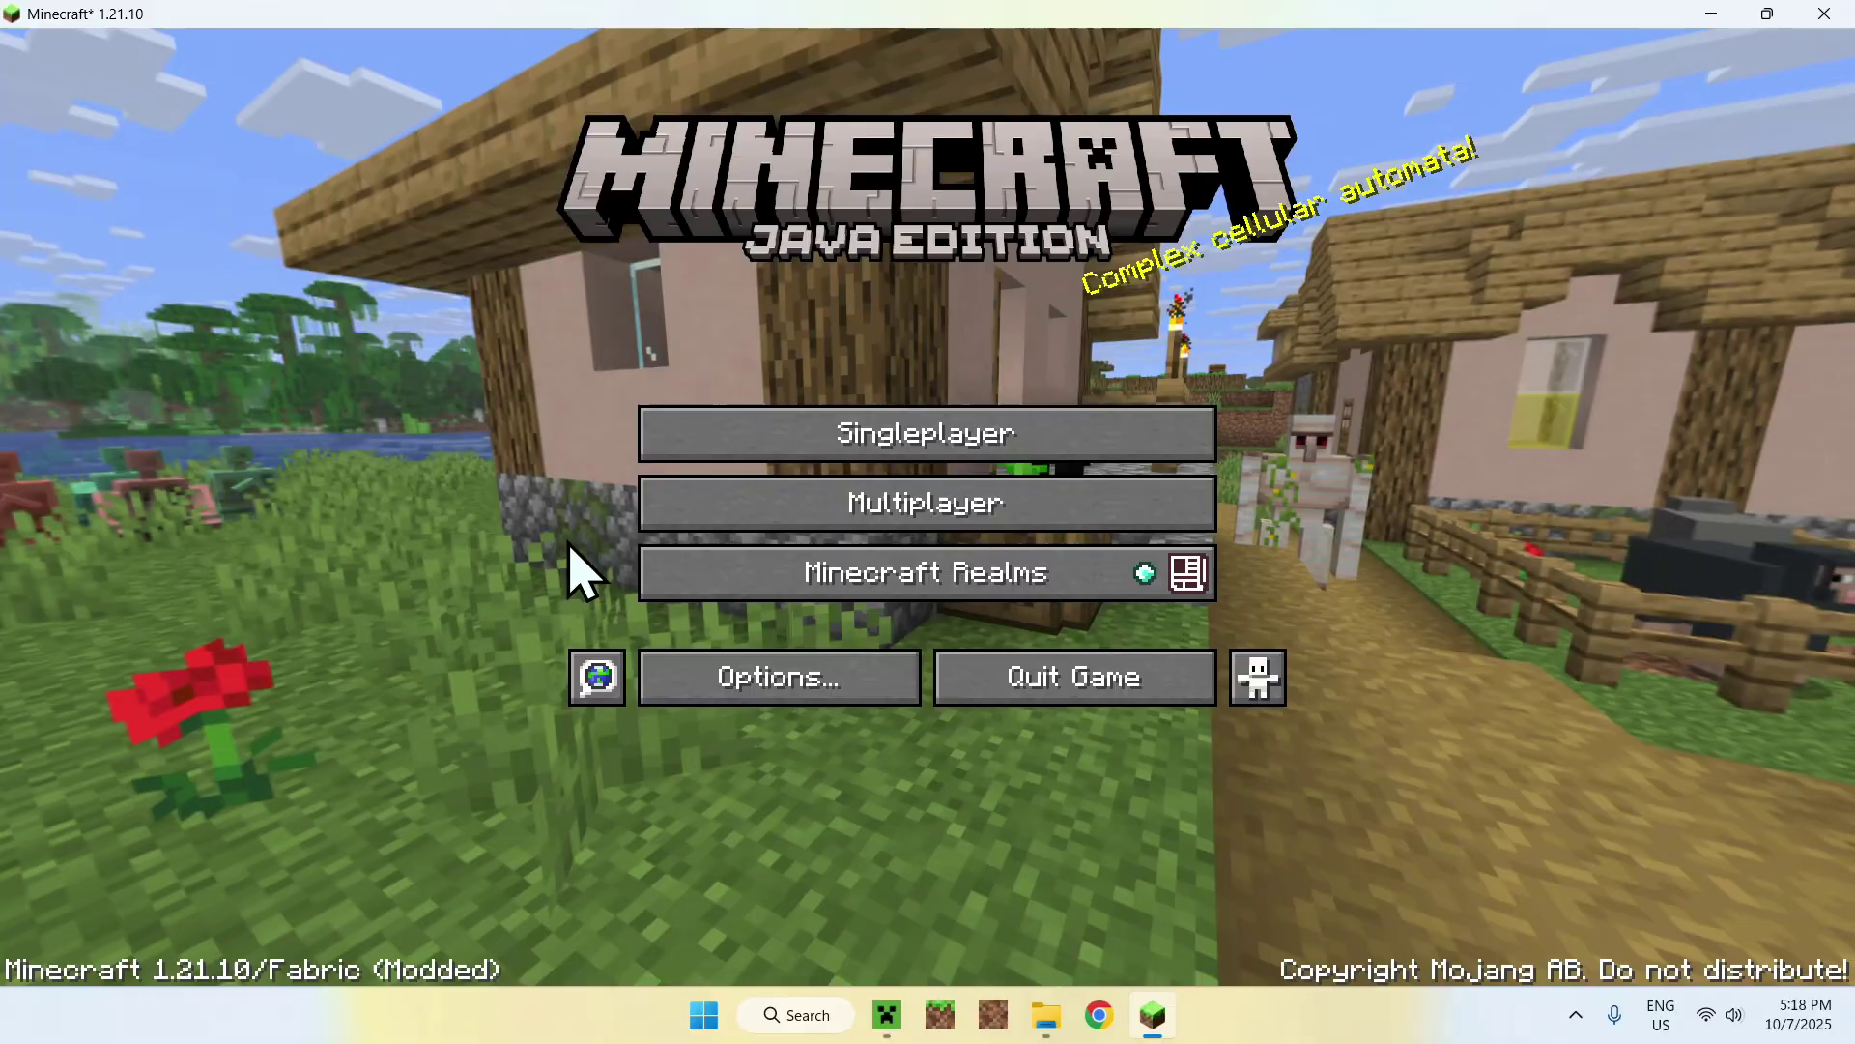
- Load a singleplayer world and walk along the riverbank to view it without shaders
left_click(932, 434)
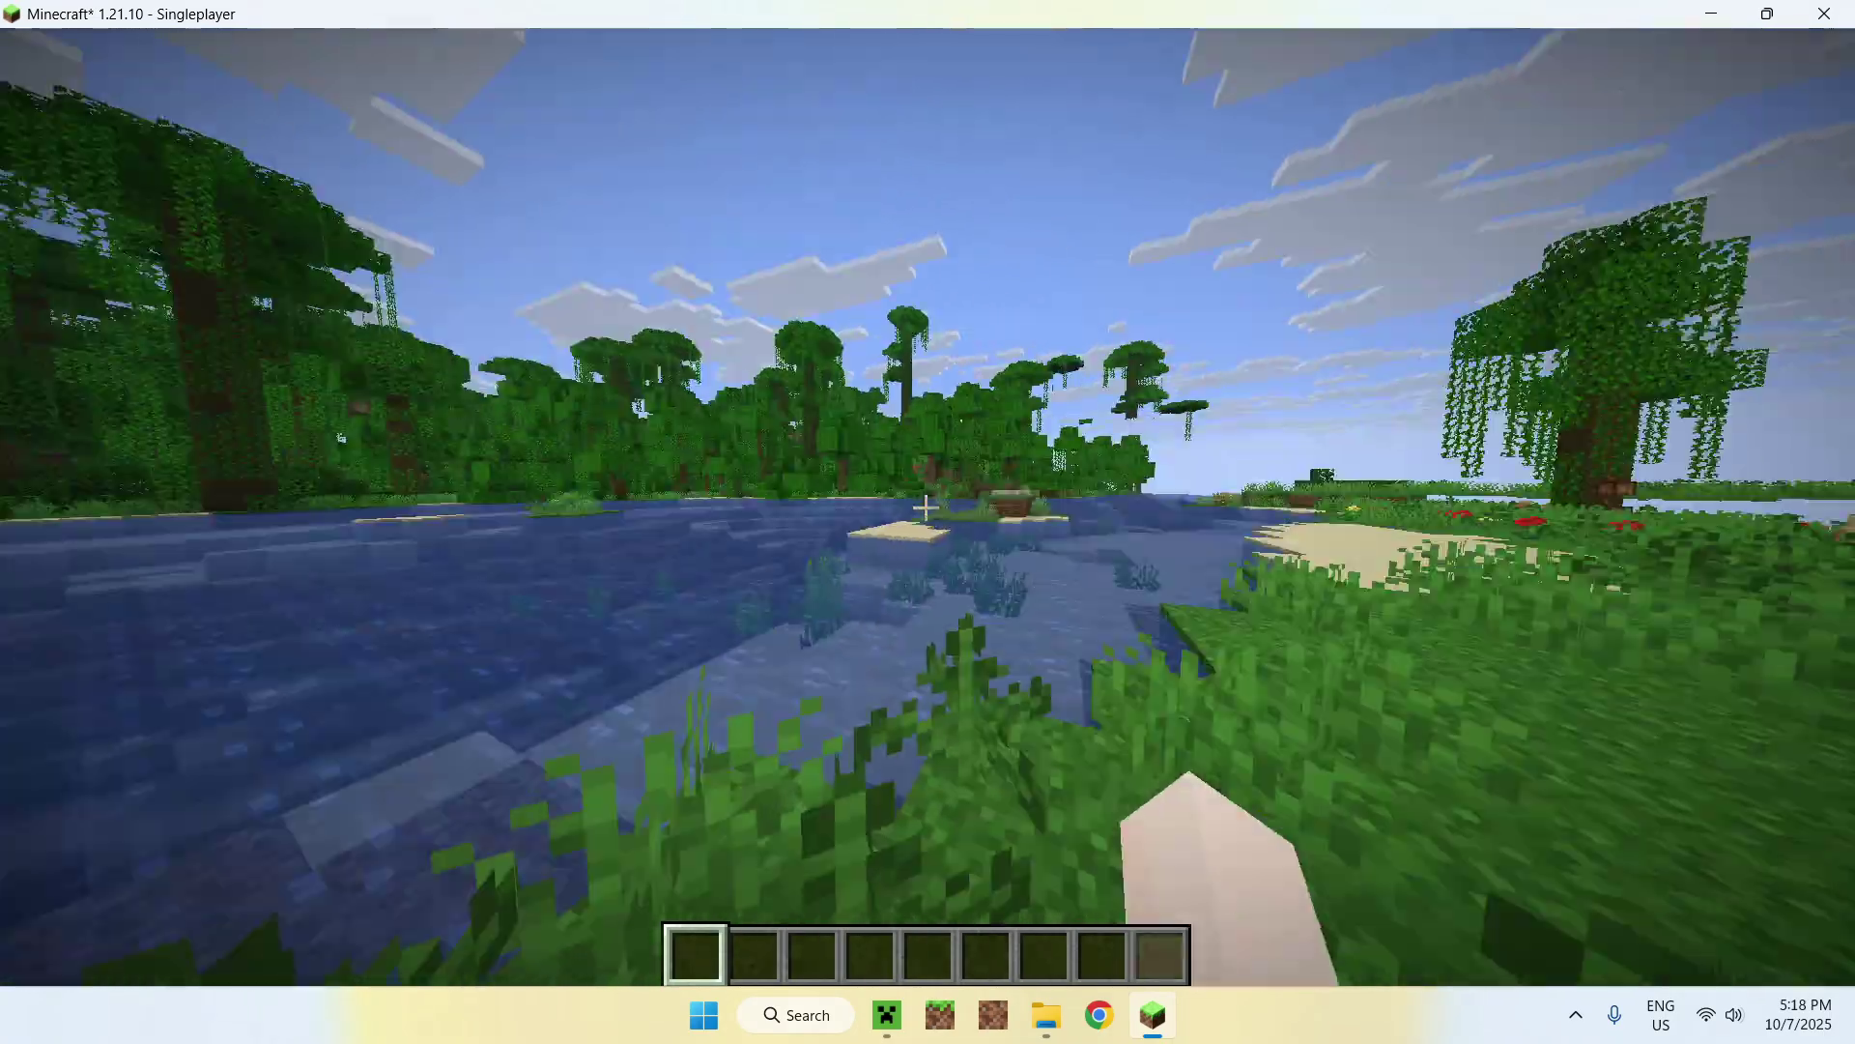
key("w")
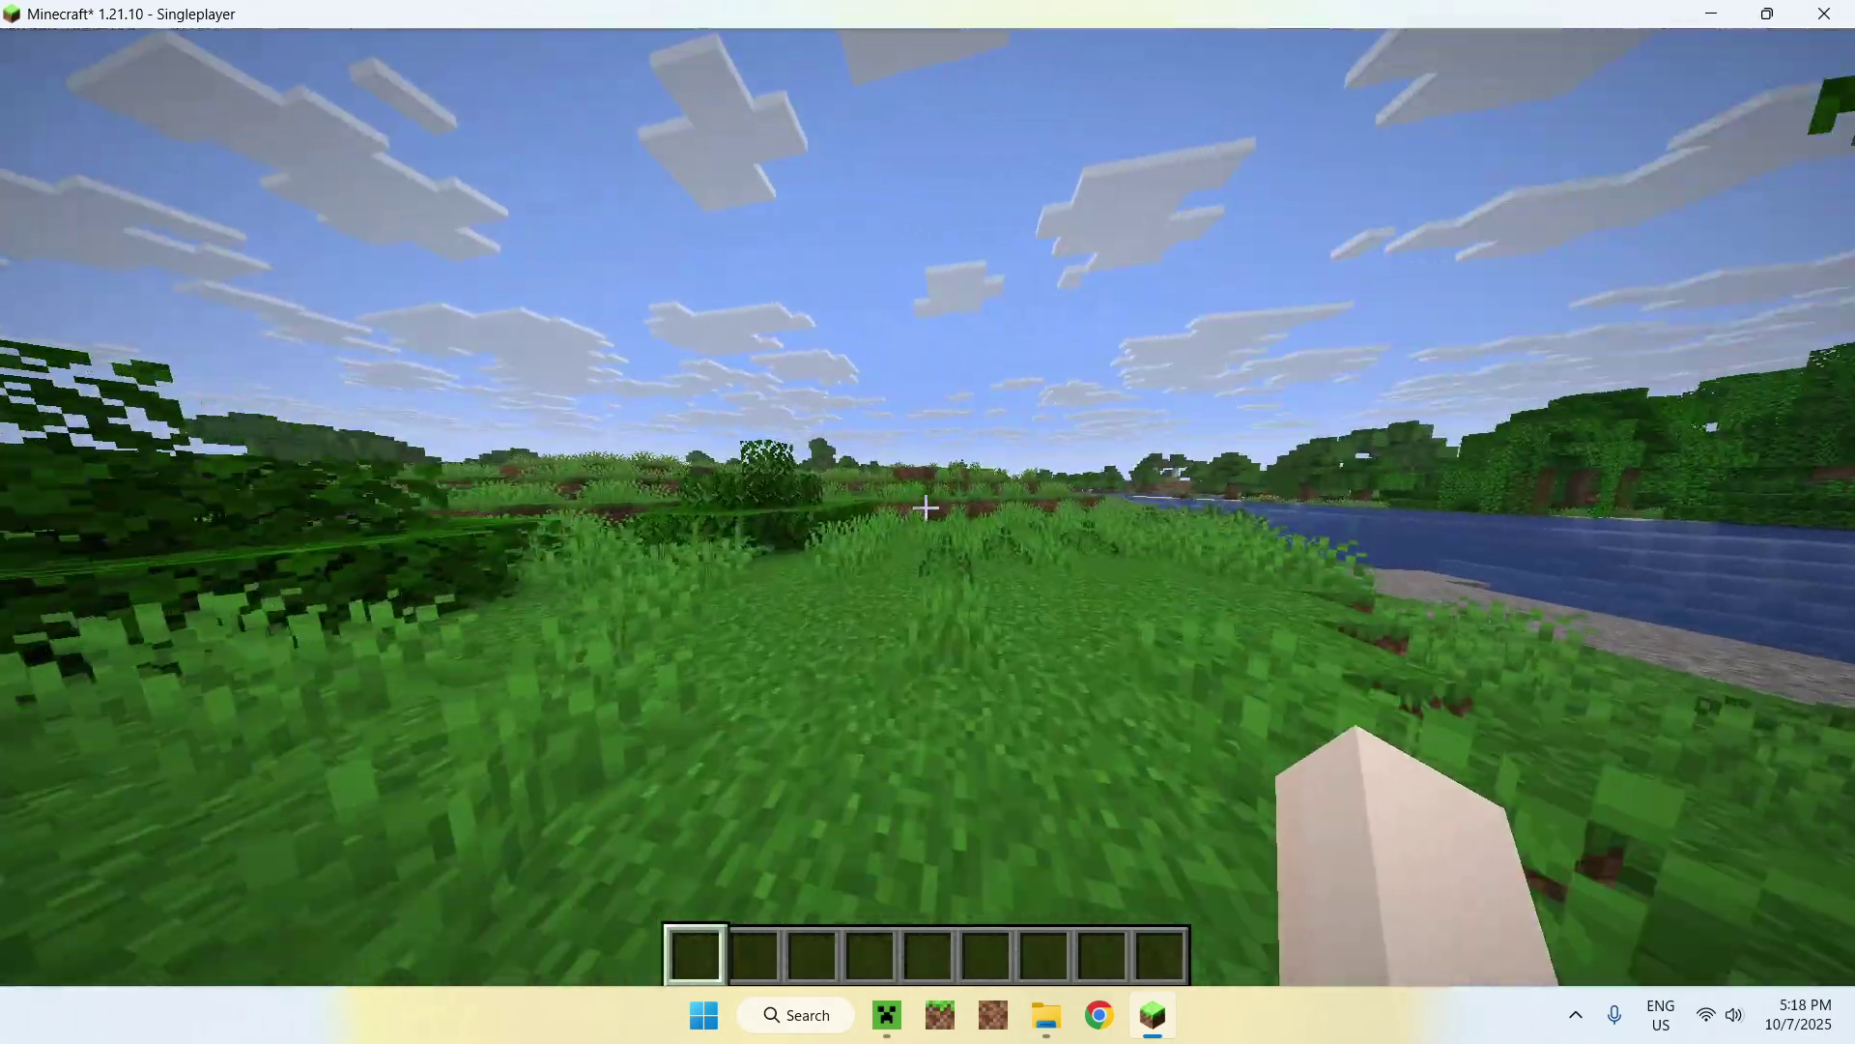
key("w")
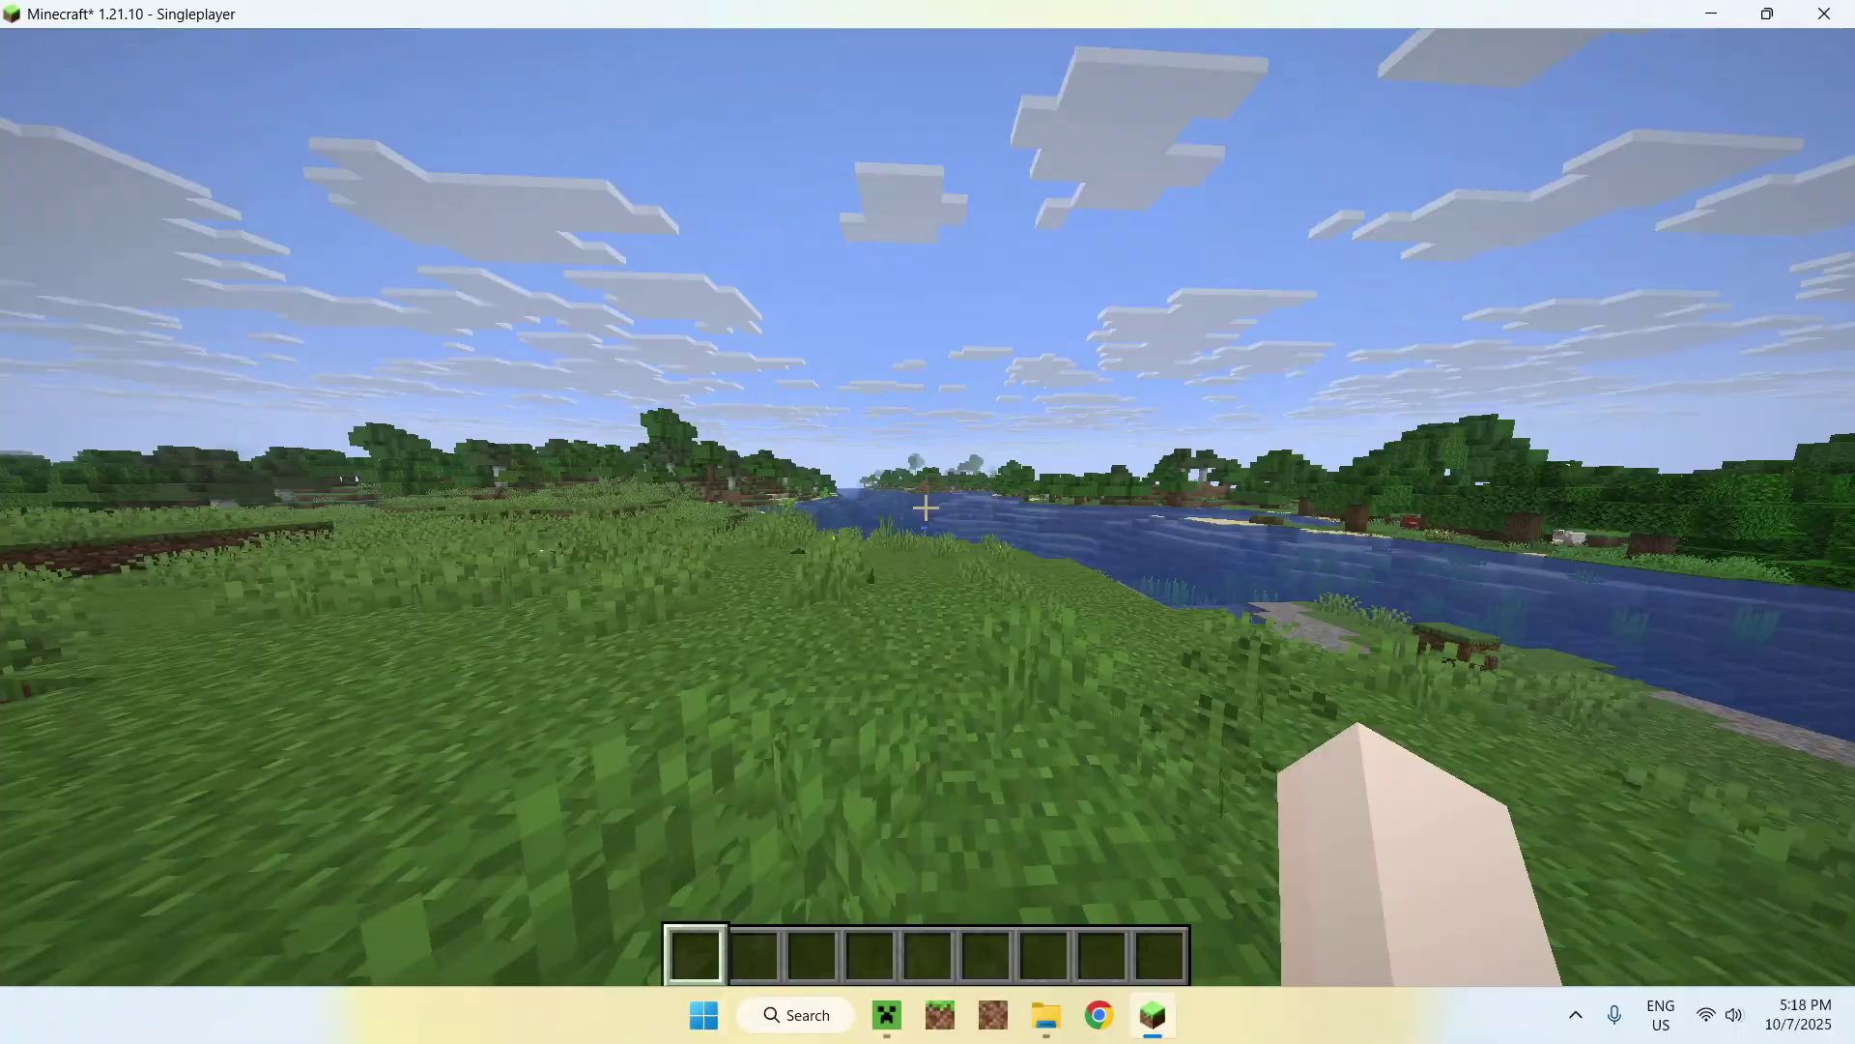
- Reach the Shader Packs screen from within the world, enable shaders and apply ComplementaryReimagined_r5.6.zip
key("Escape")
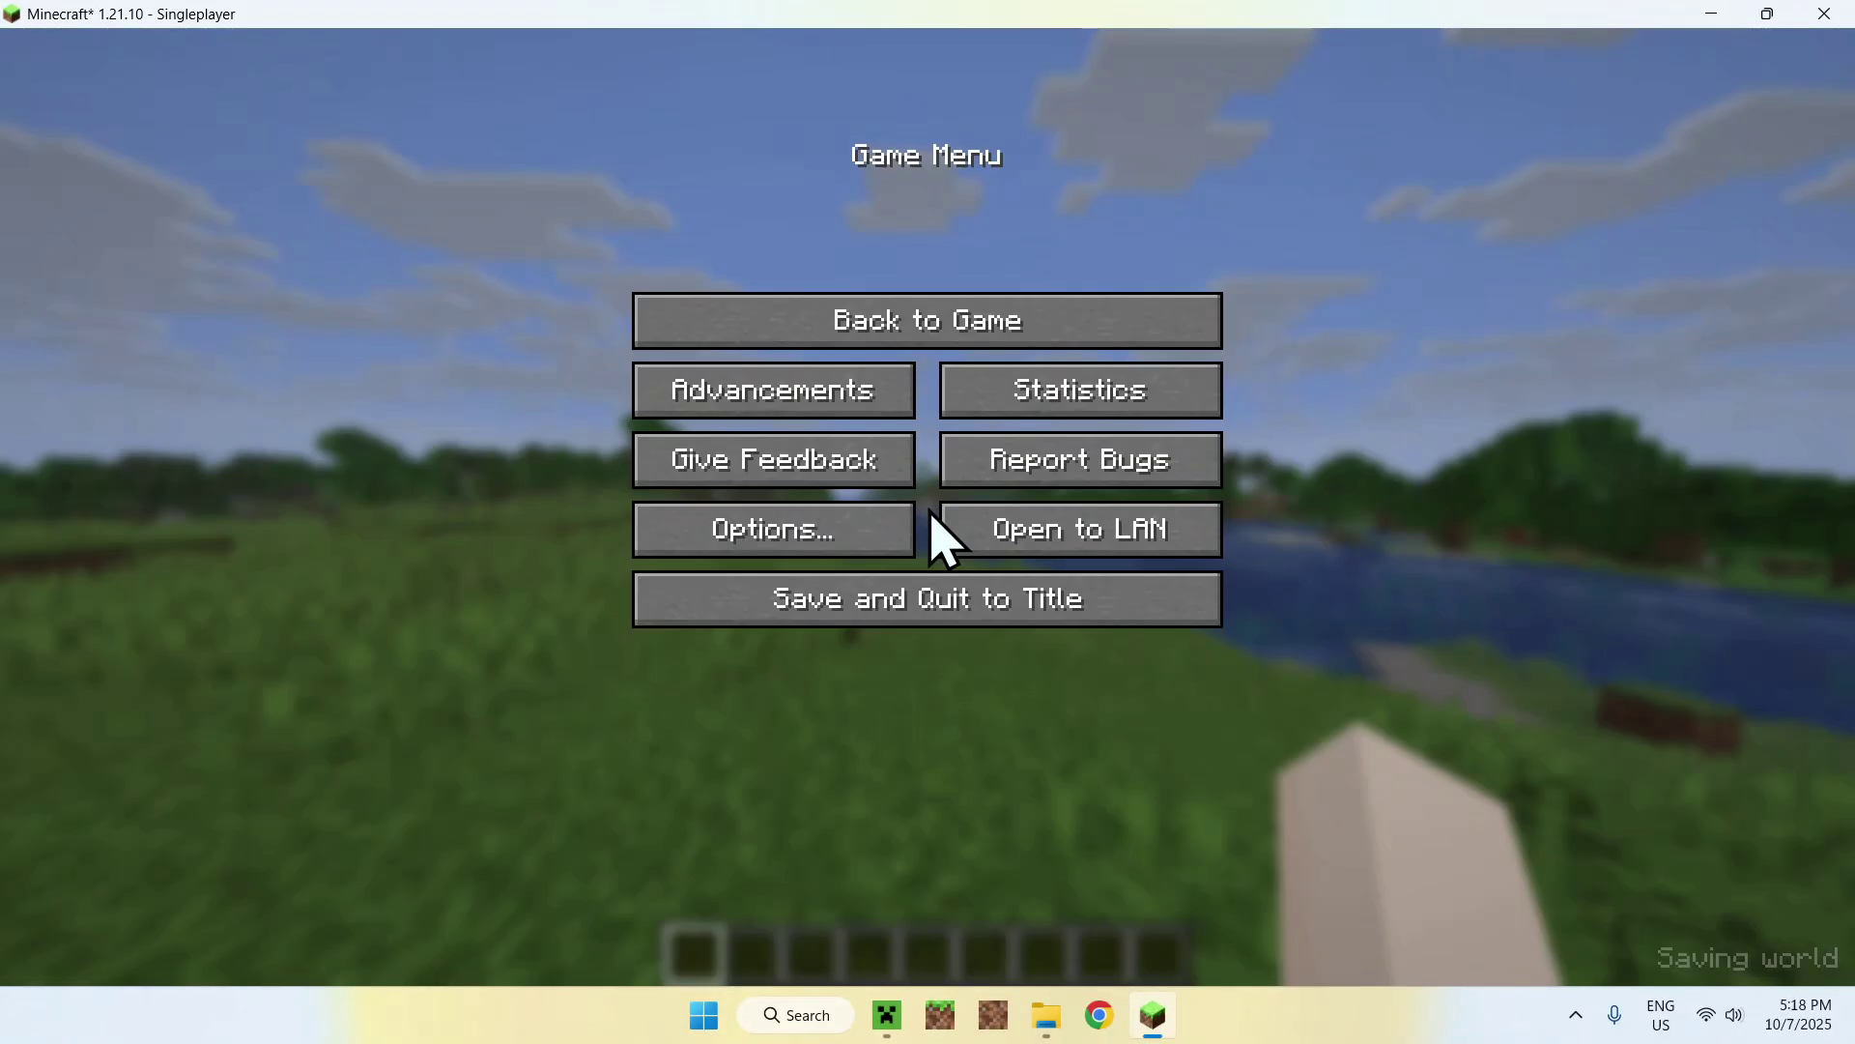
left_click(758, 538)
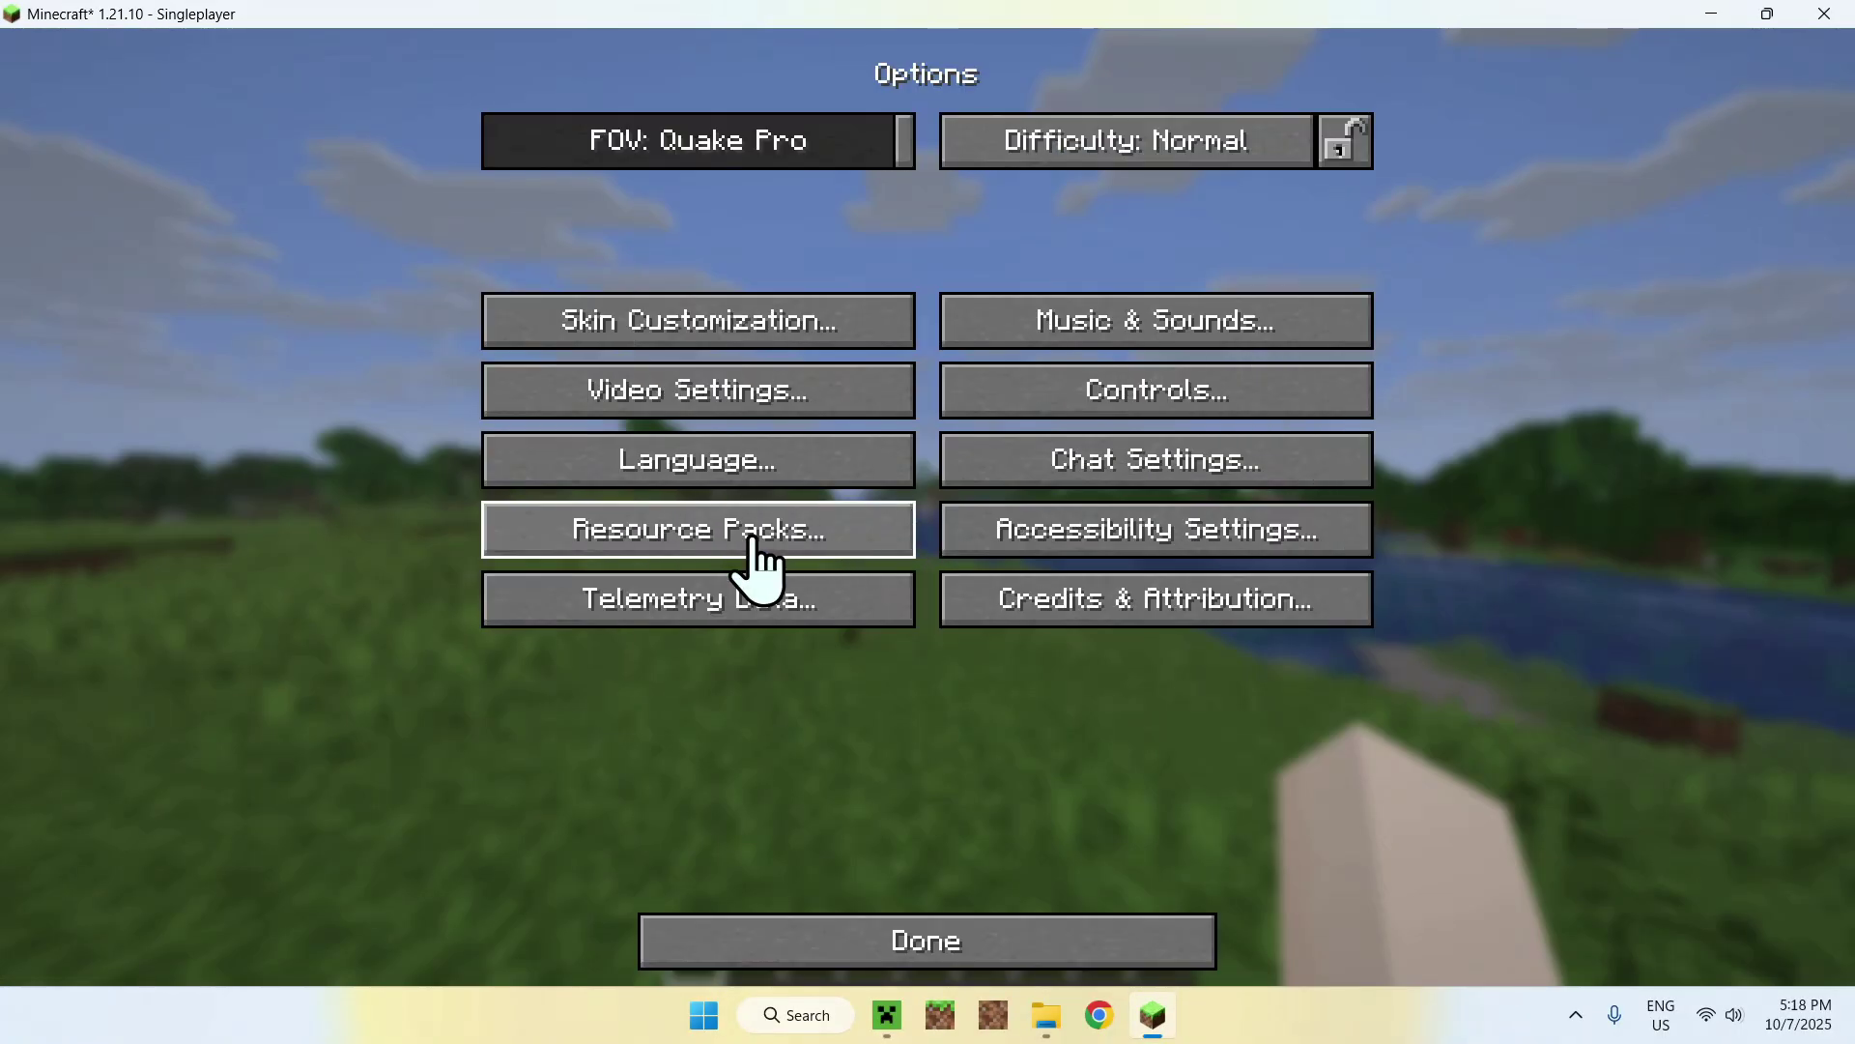
left_click(677, 402)
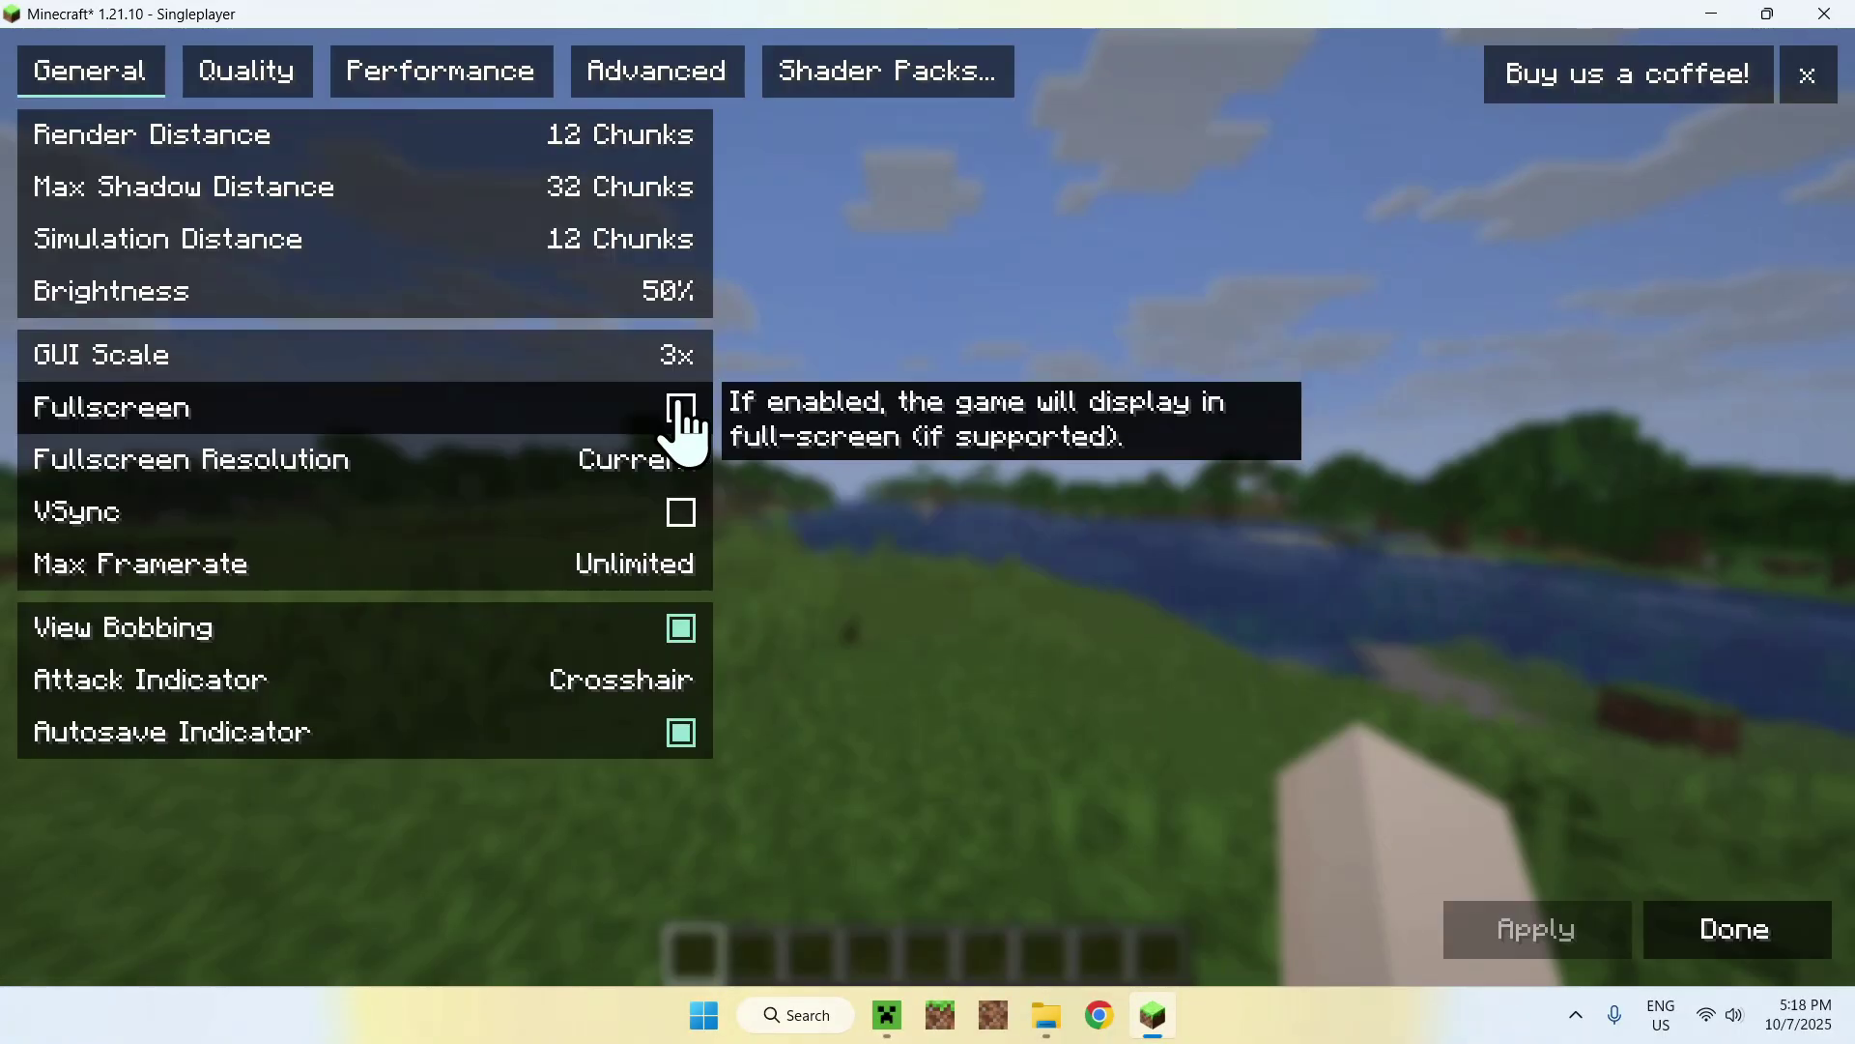
left_click(869, 78)
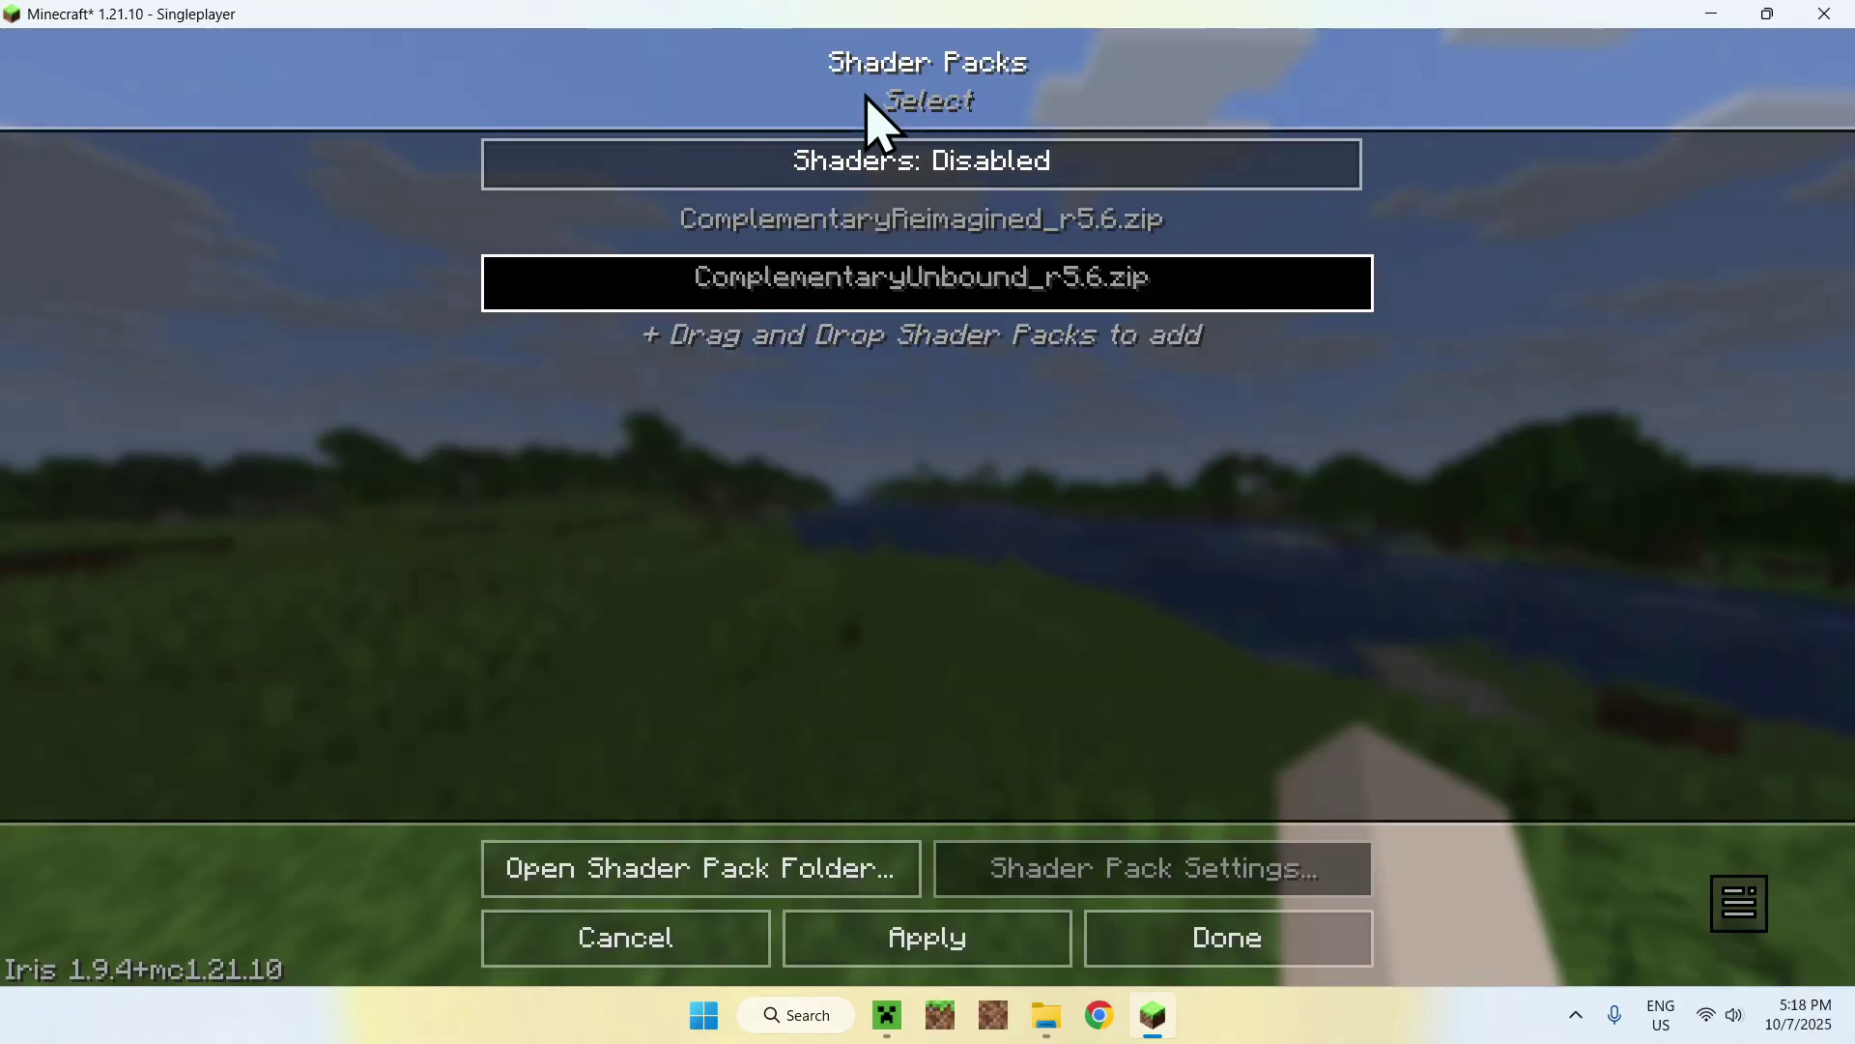
left_click(854, 242)
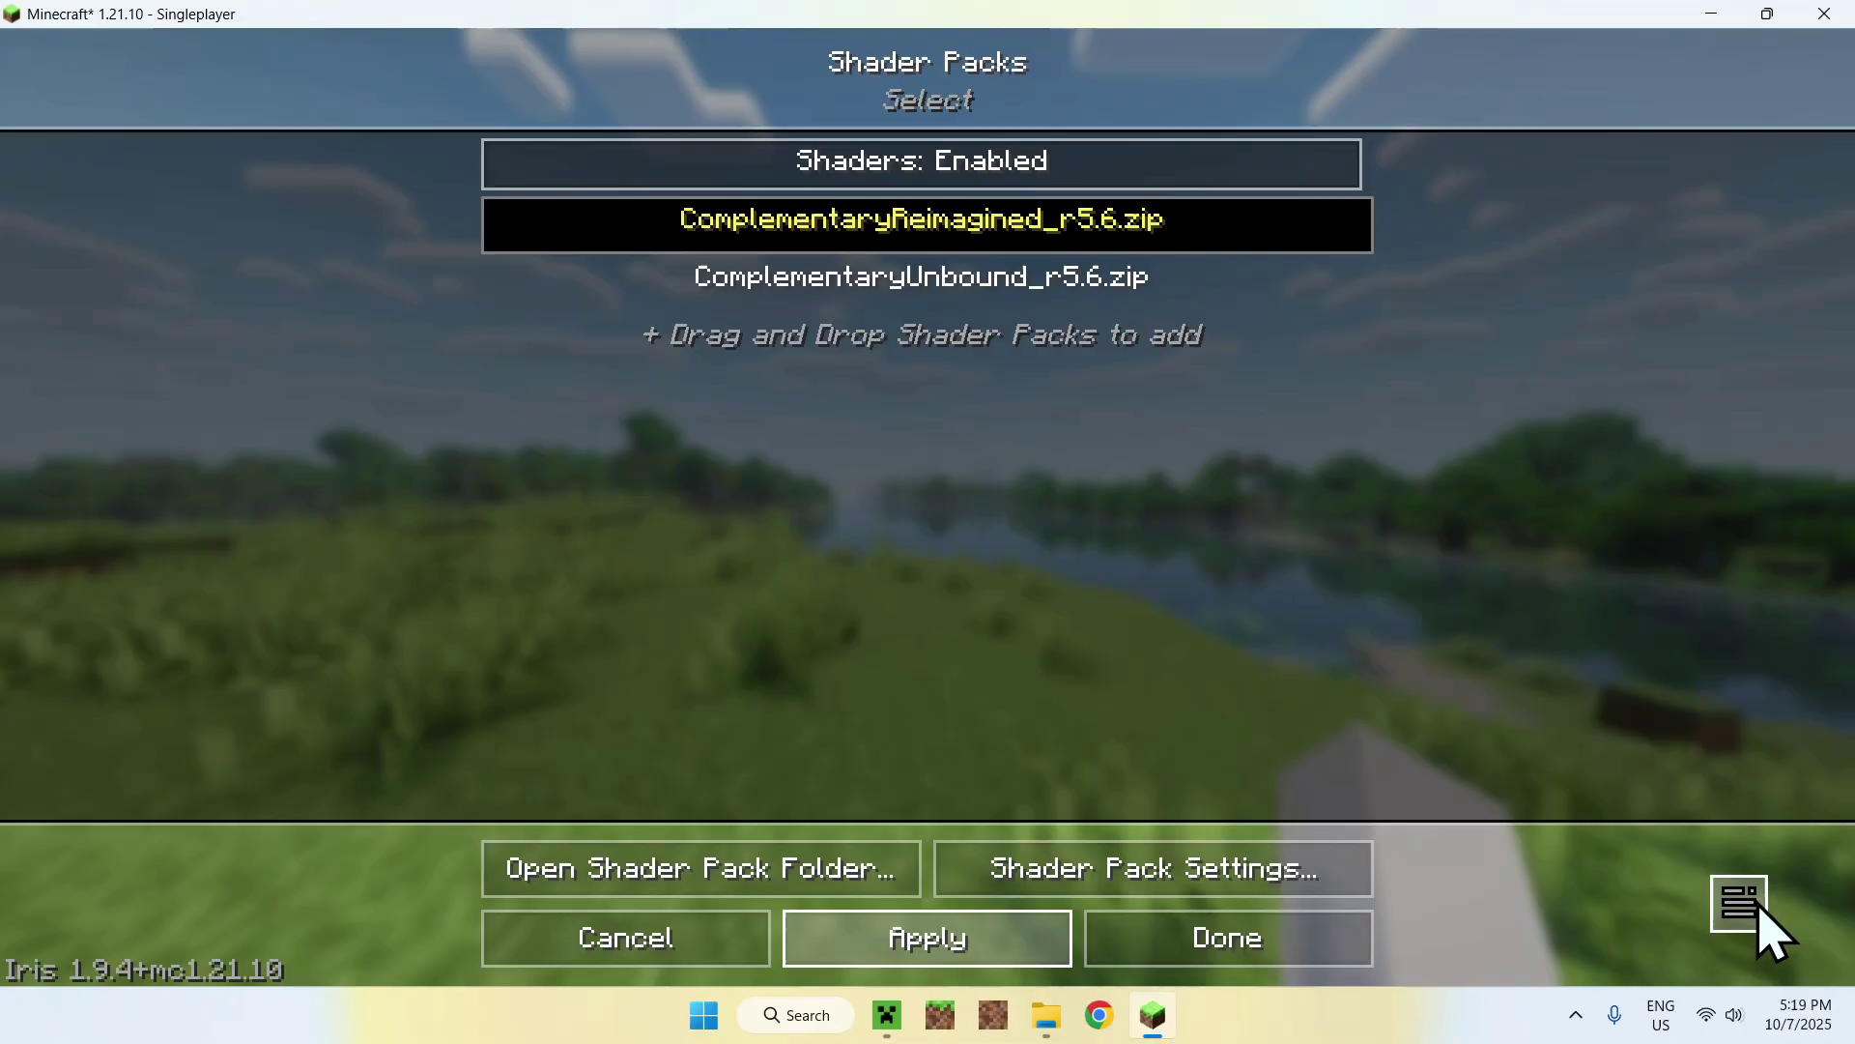
- Preview the world with the shader menu hidden, view the ComplementaryReimagined pack settings, and return to the game
key("Escape")
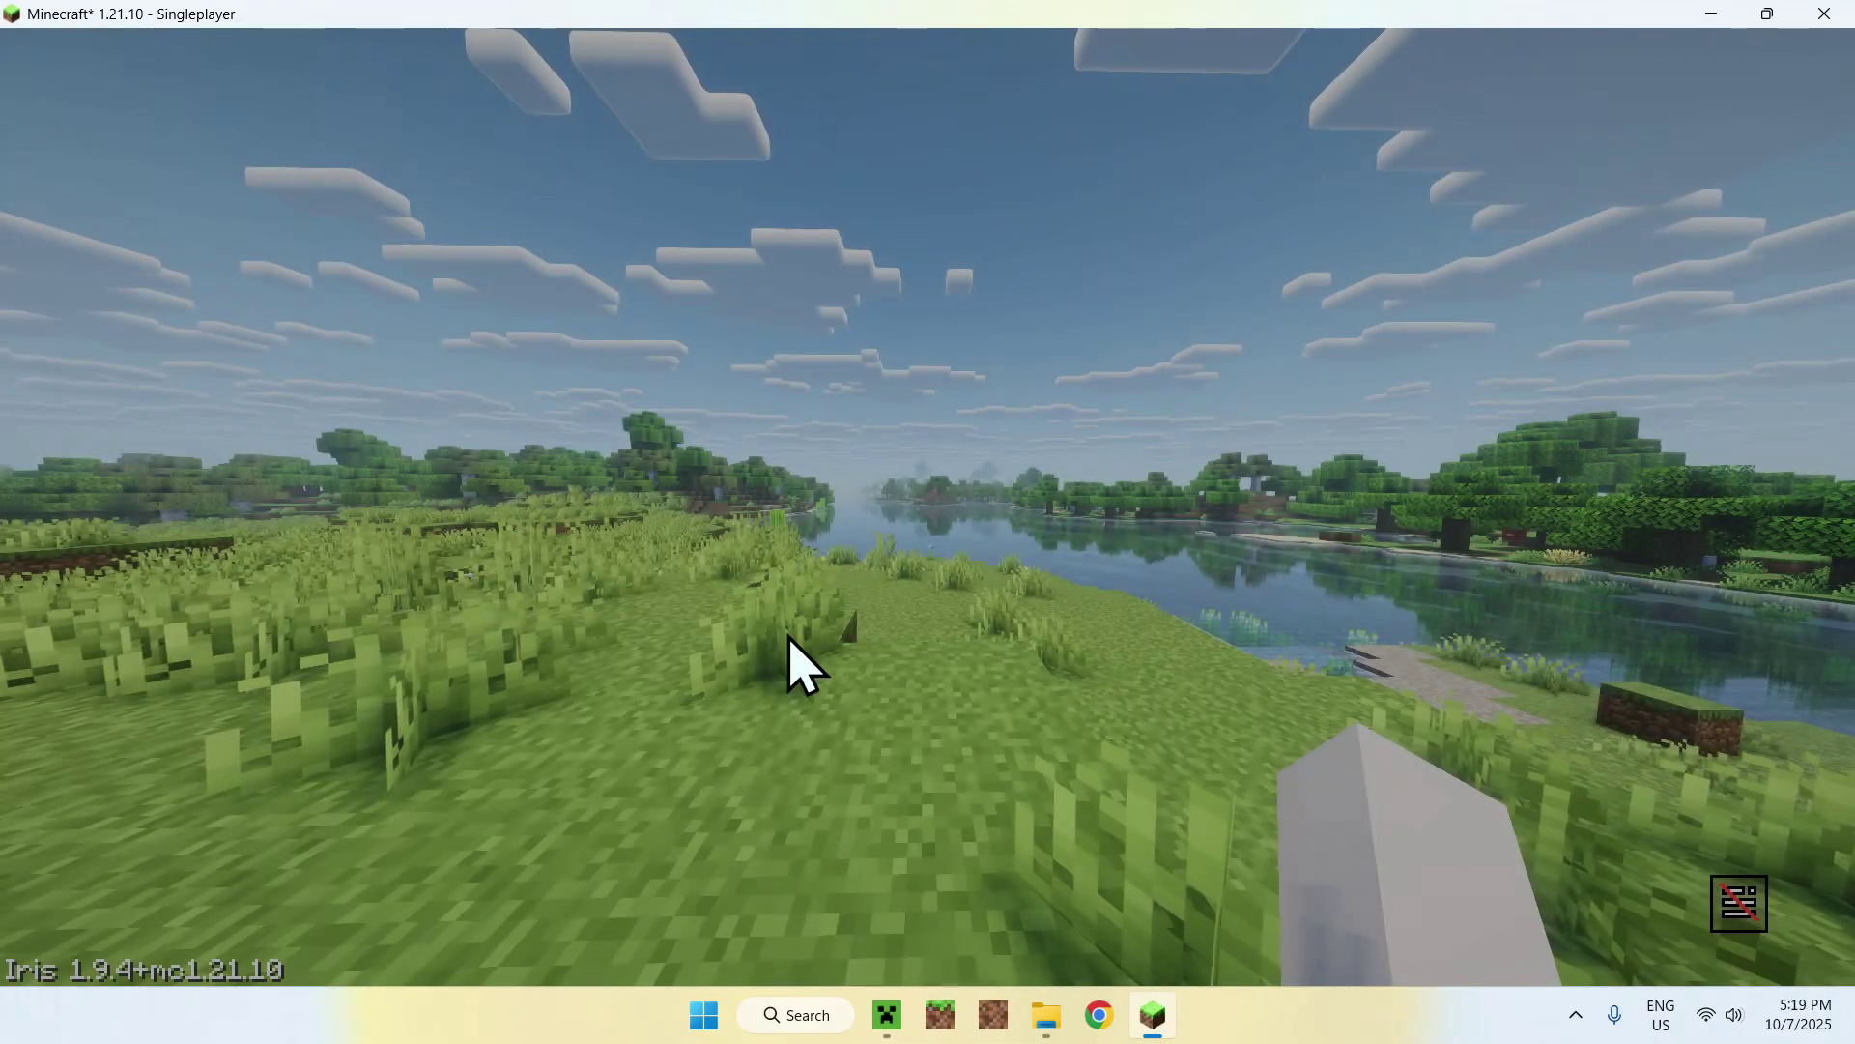
left_click(1736, 895)
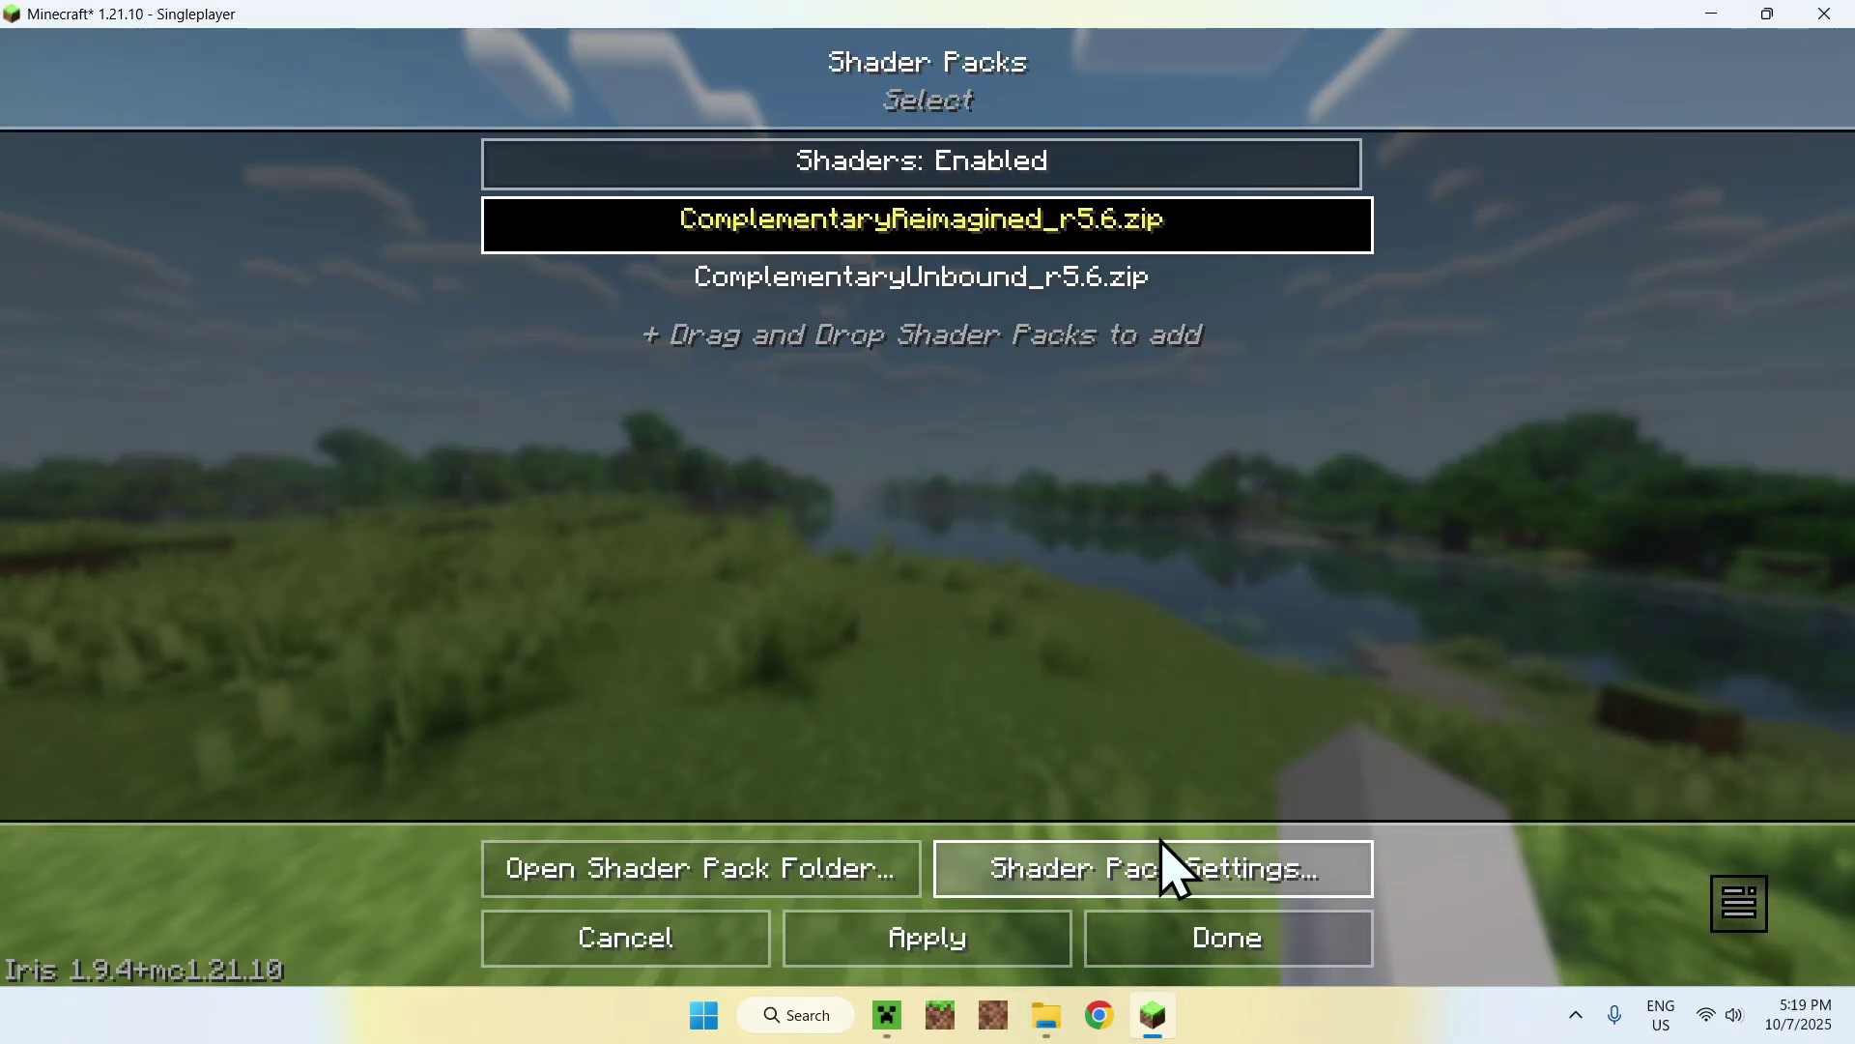
left_click(1140, 889)
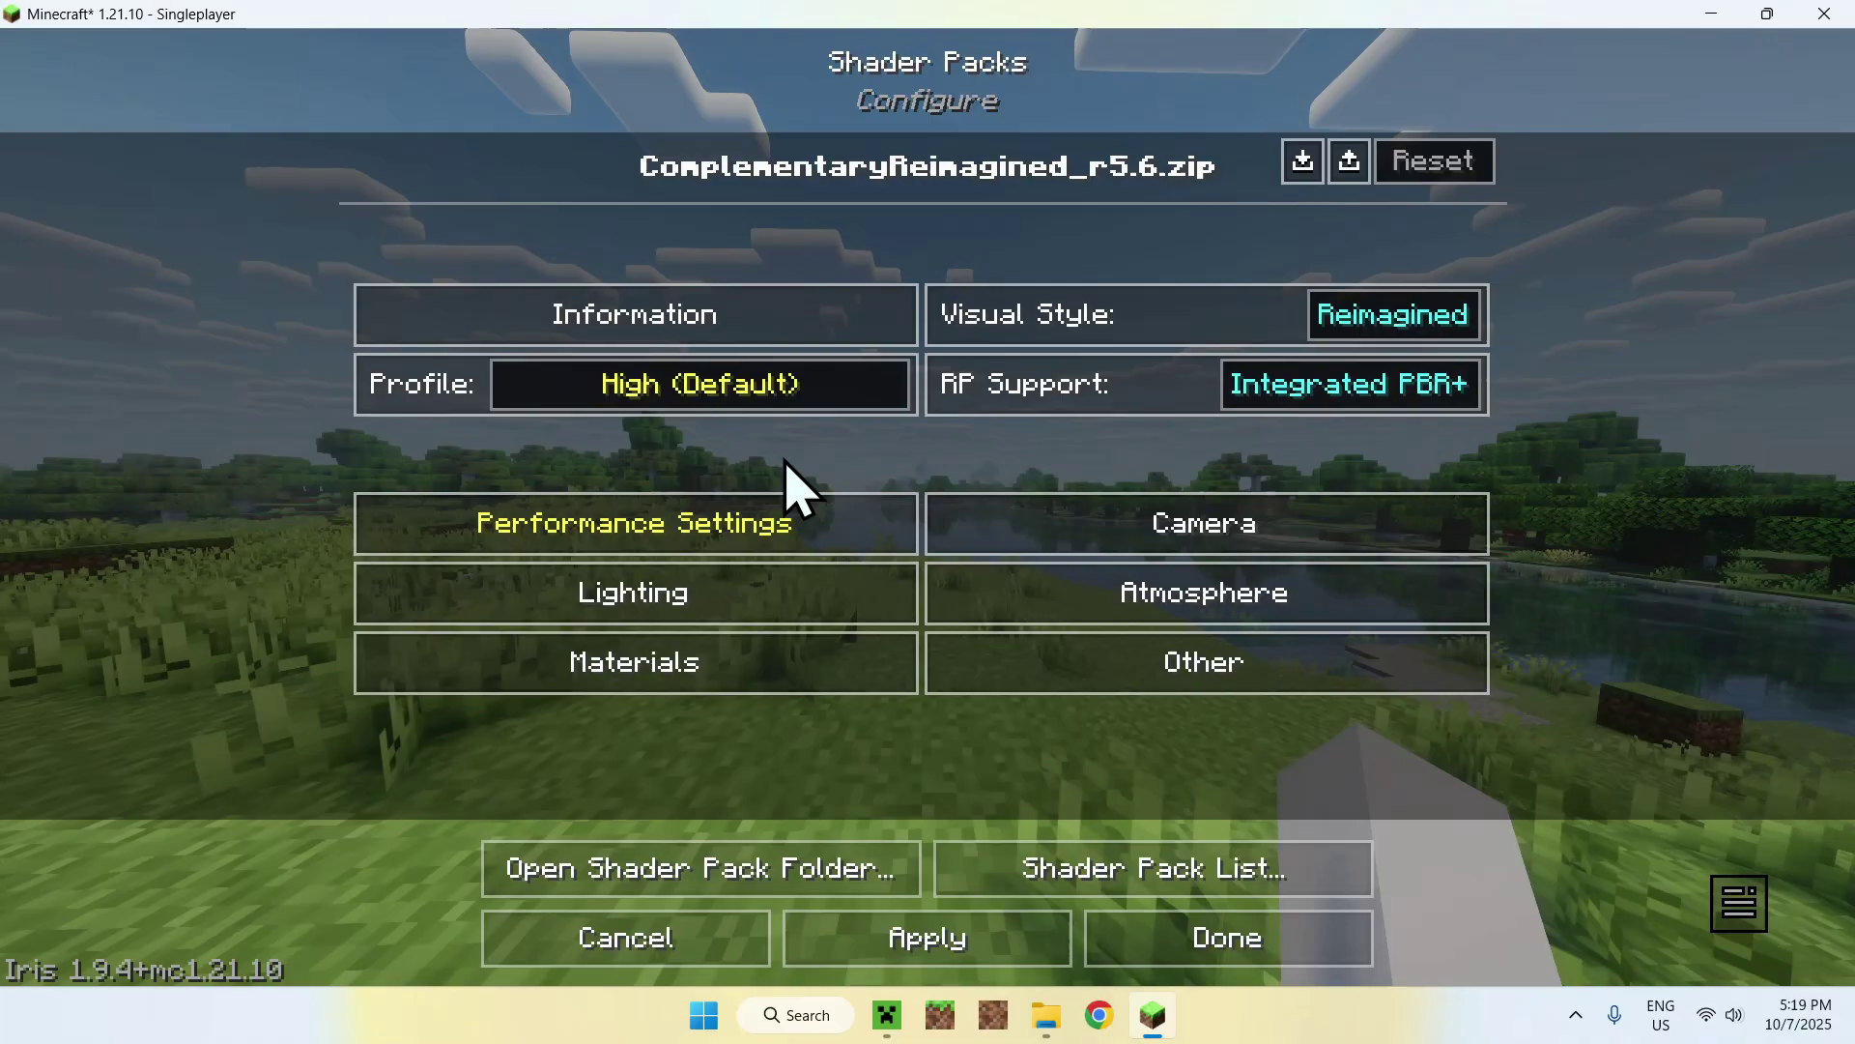
key("Escape")
key("Escape")
key("Escape")
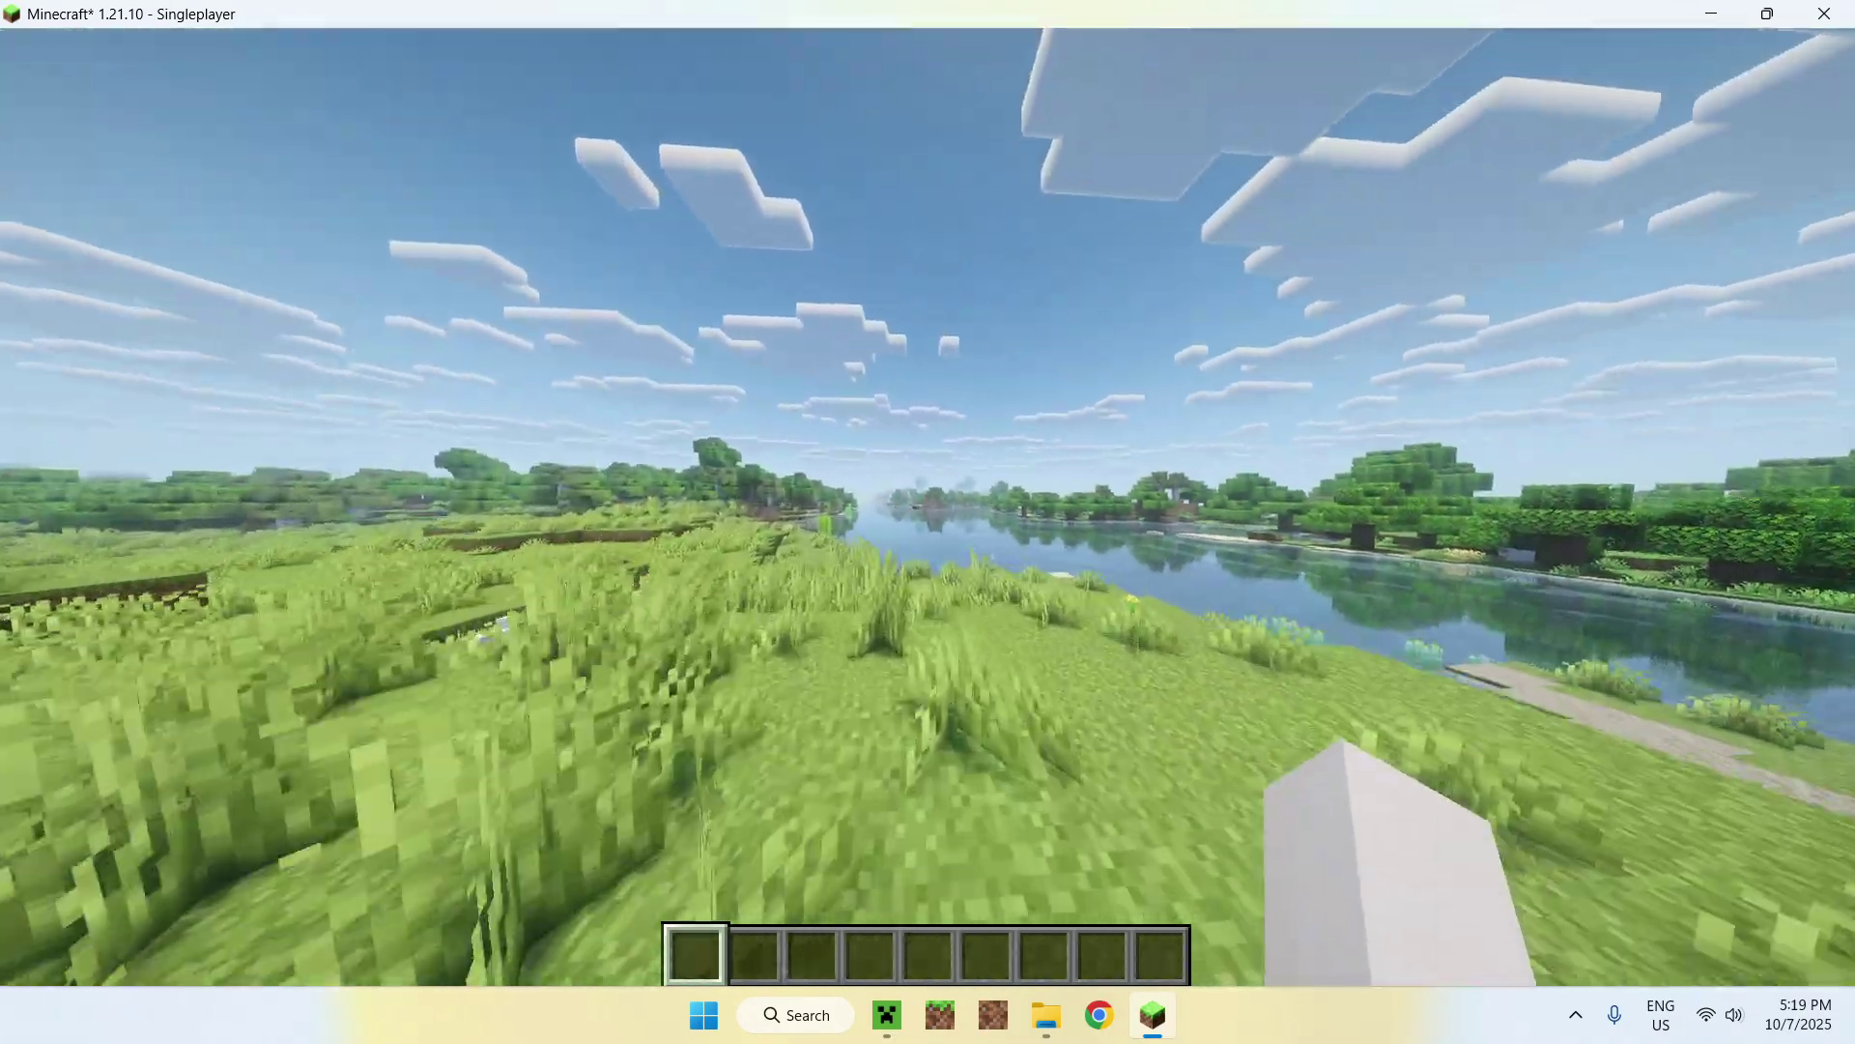
- Walk along the riverbank to examine the shader visuals, switching to the front-facing third-person view
left_click(926, 508)
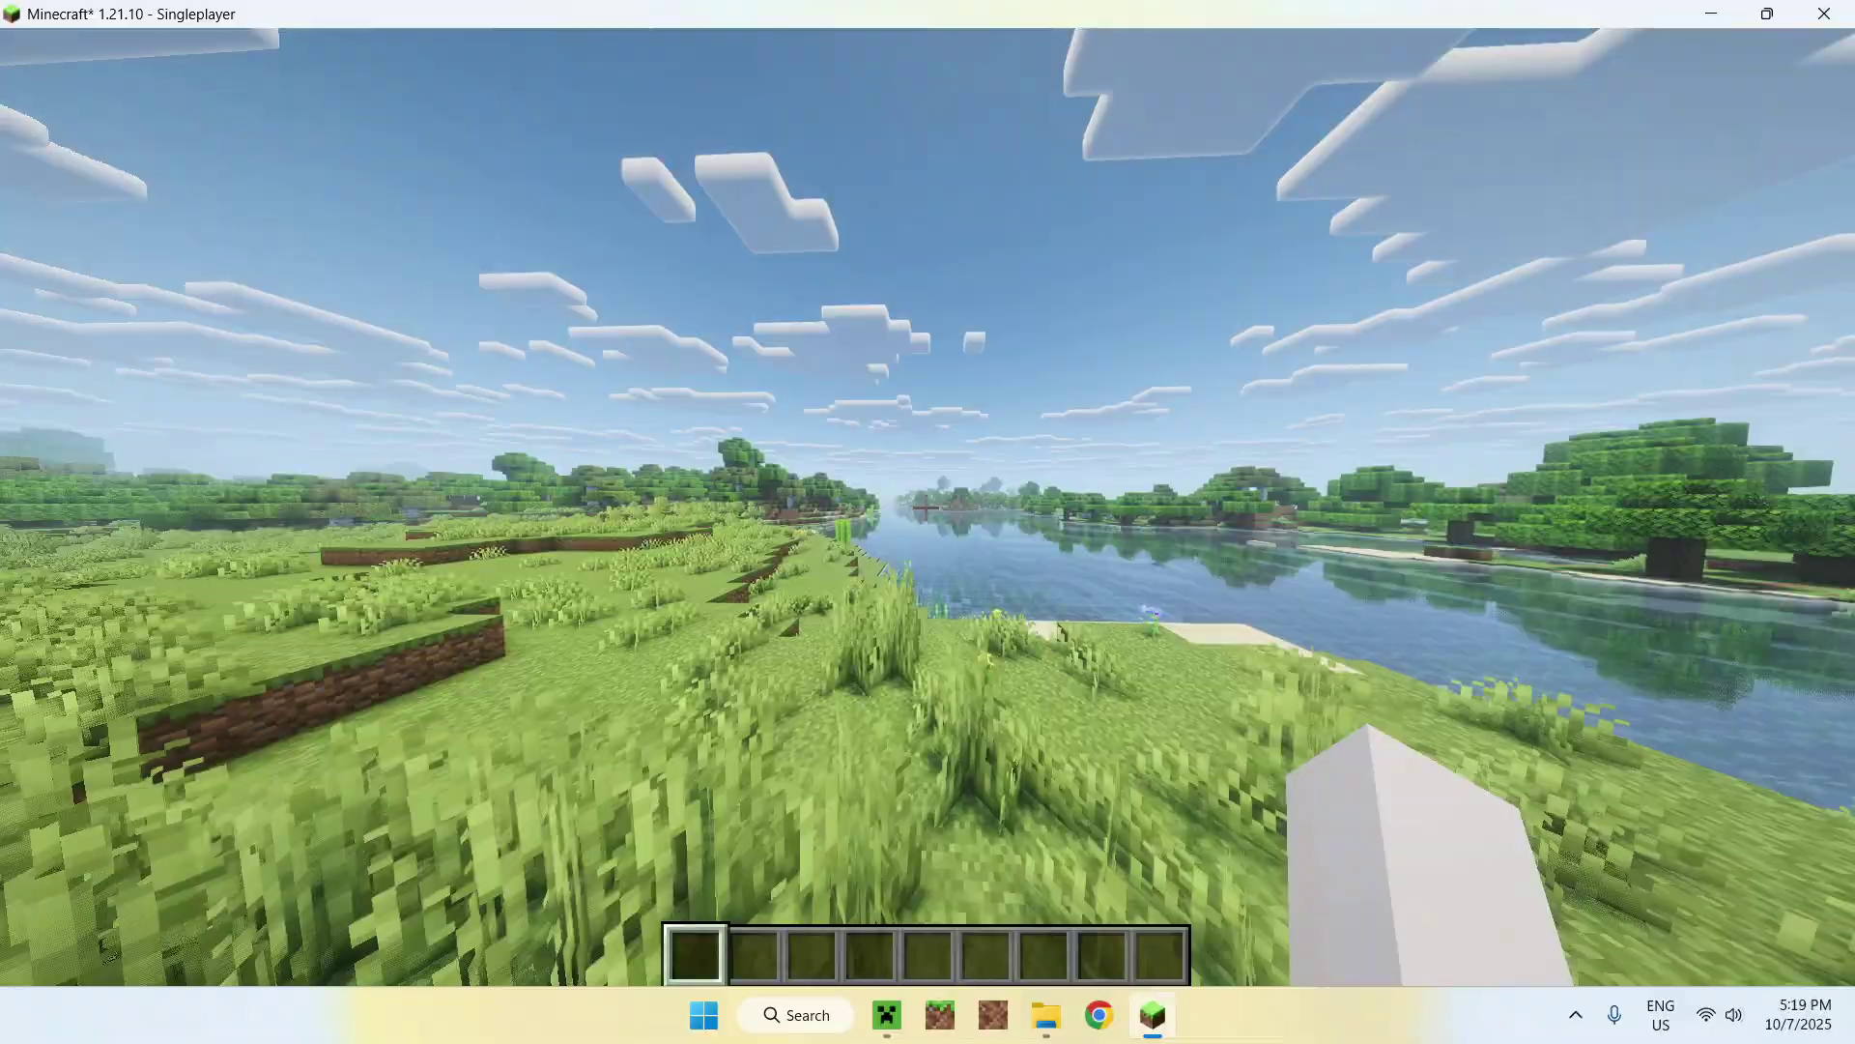
key("w")
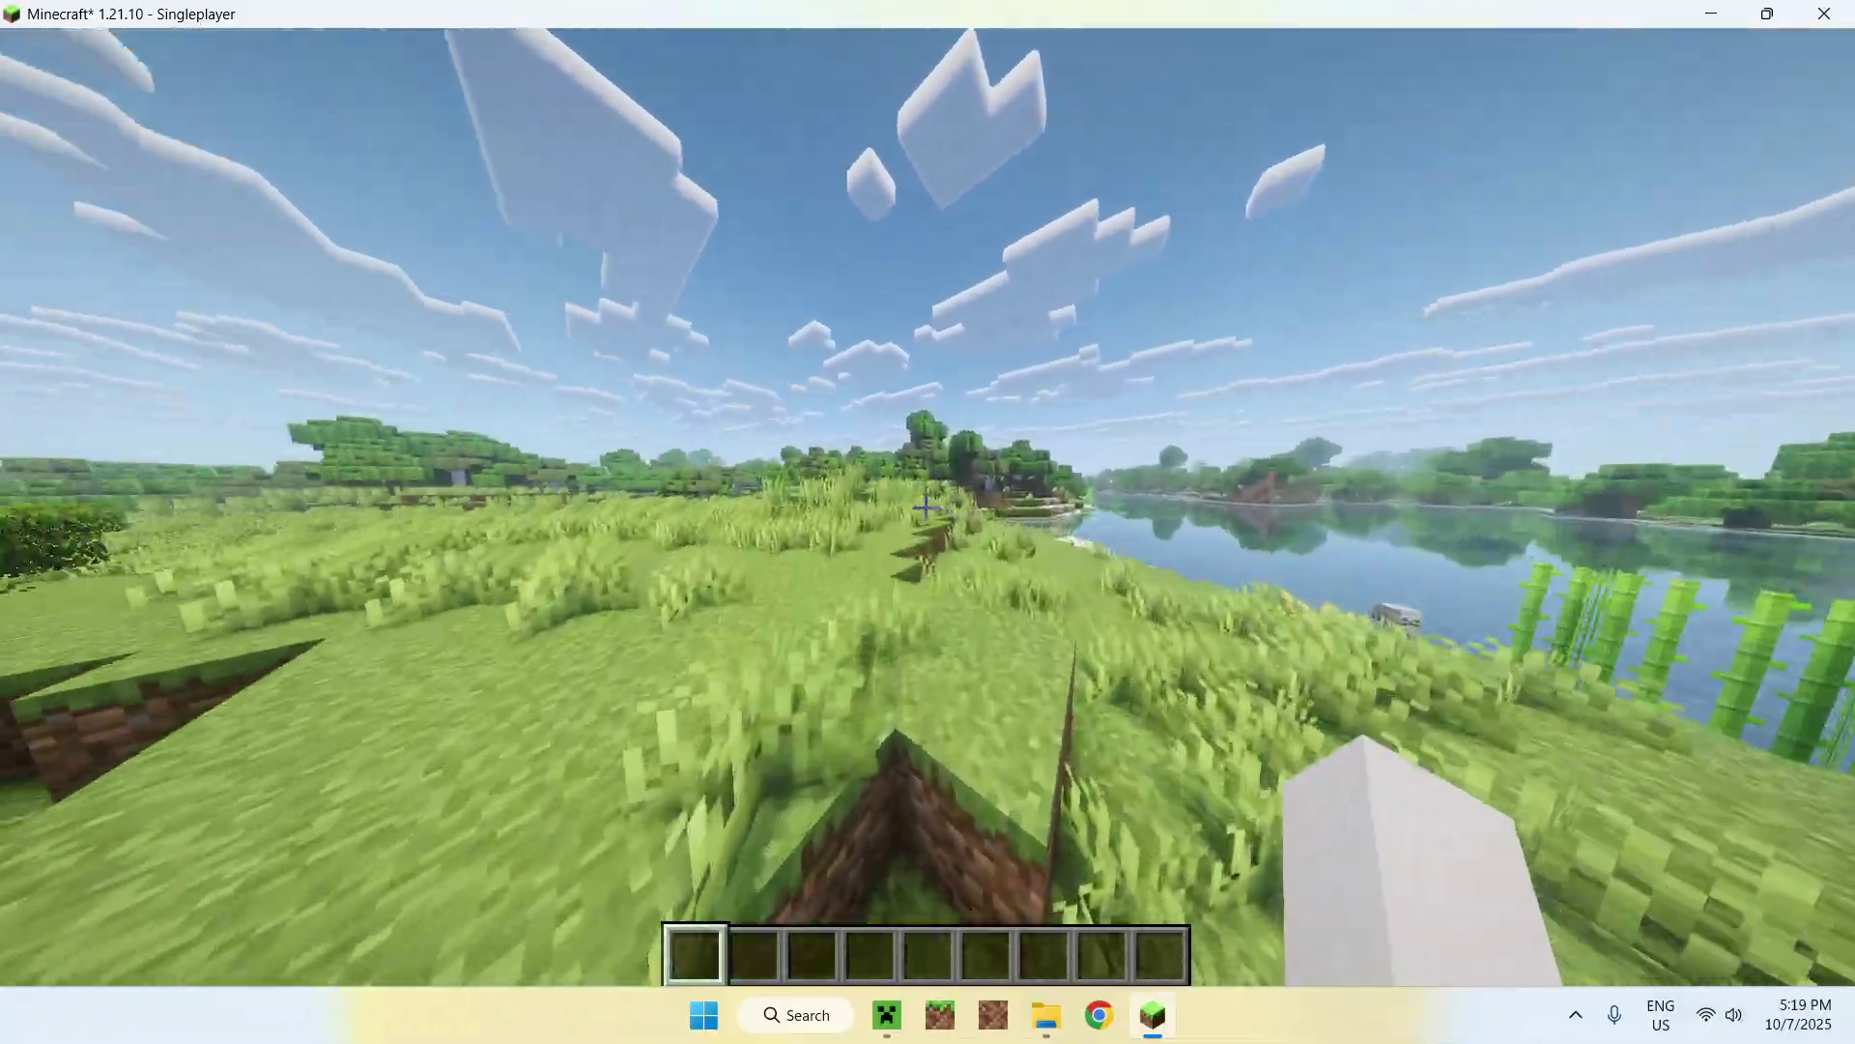
key("w")
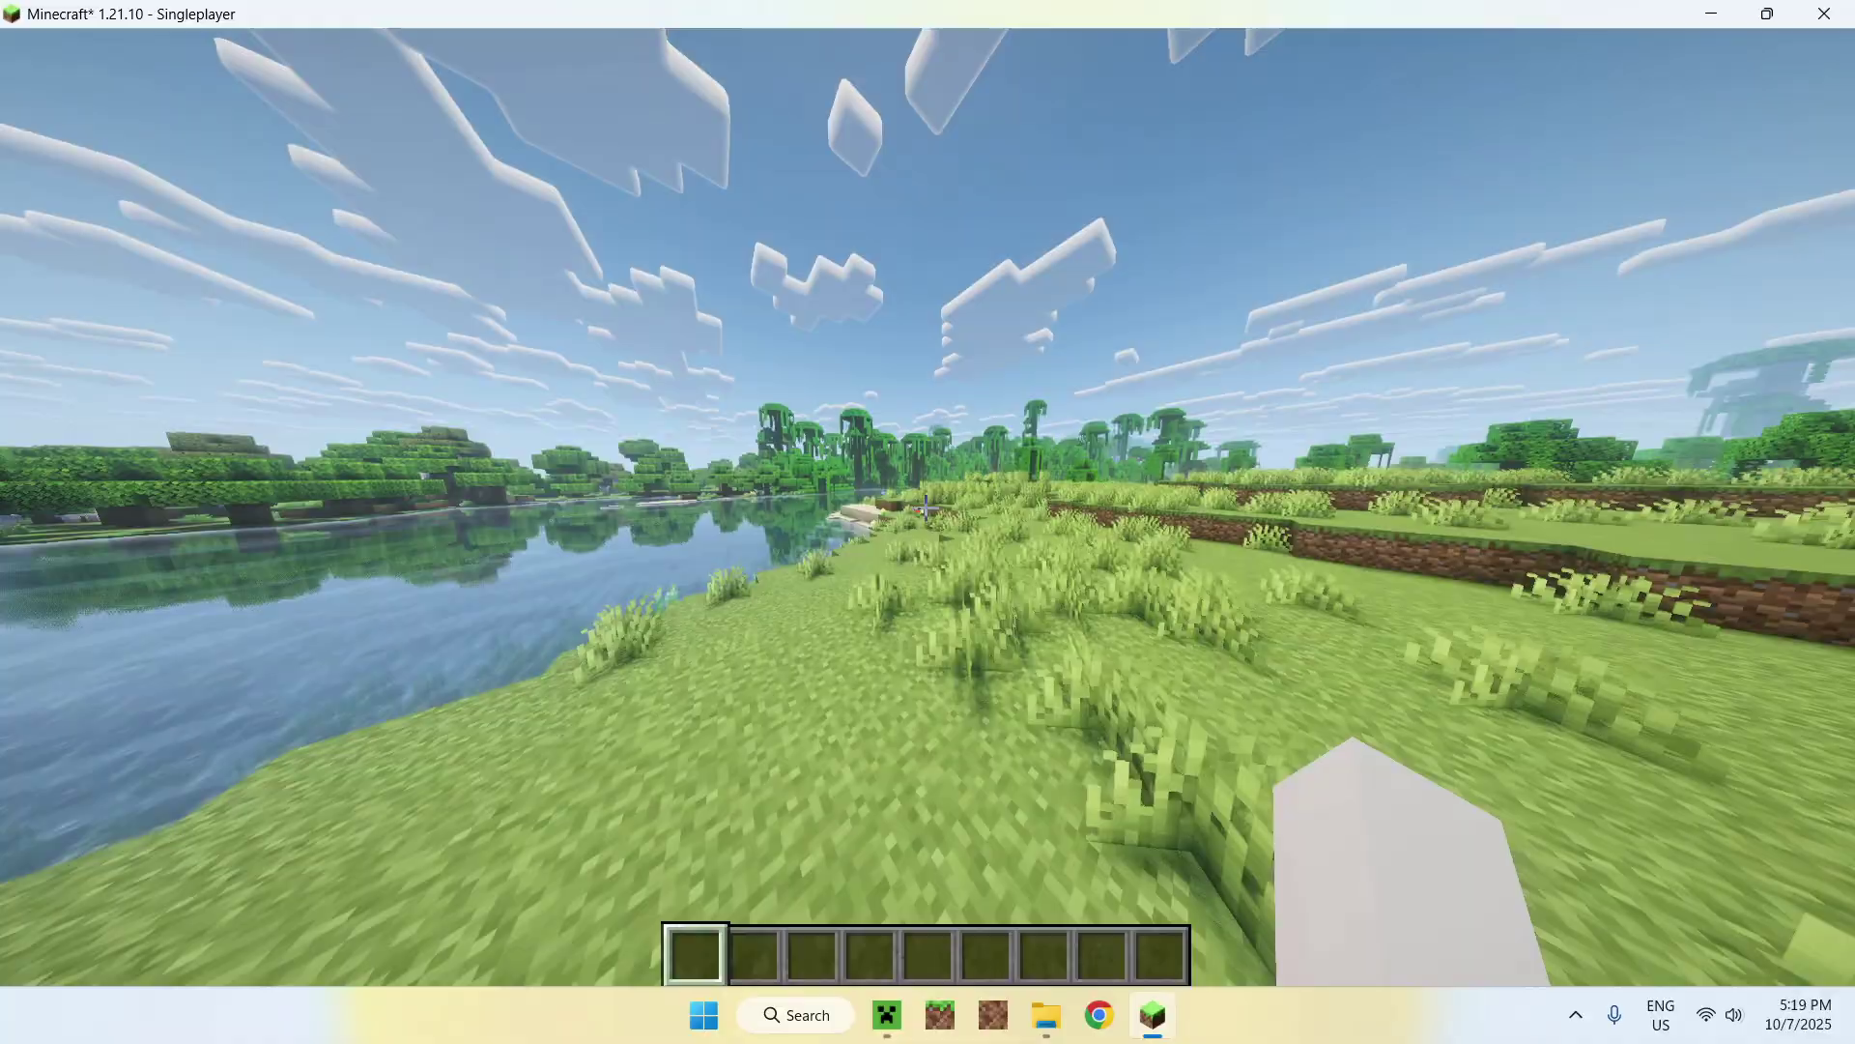
key("w")
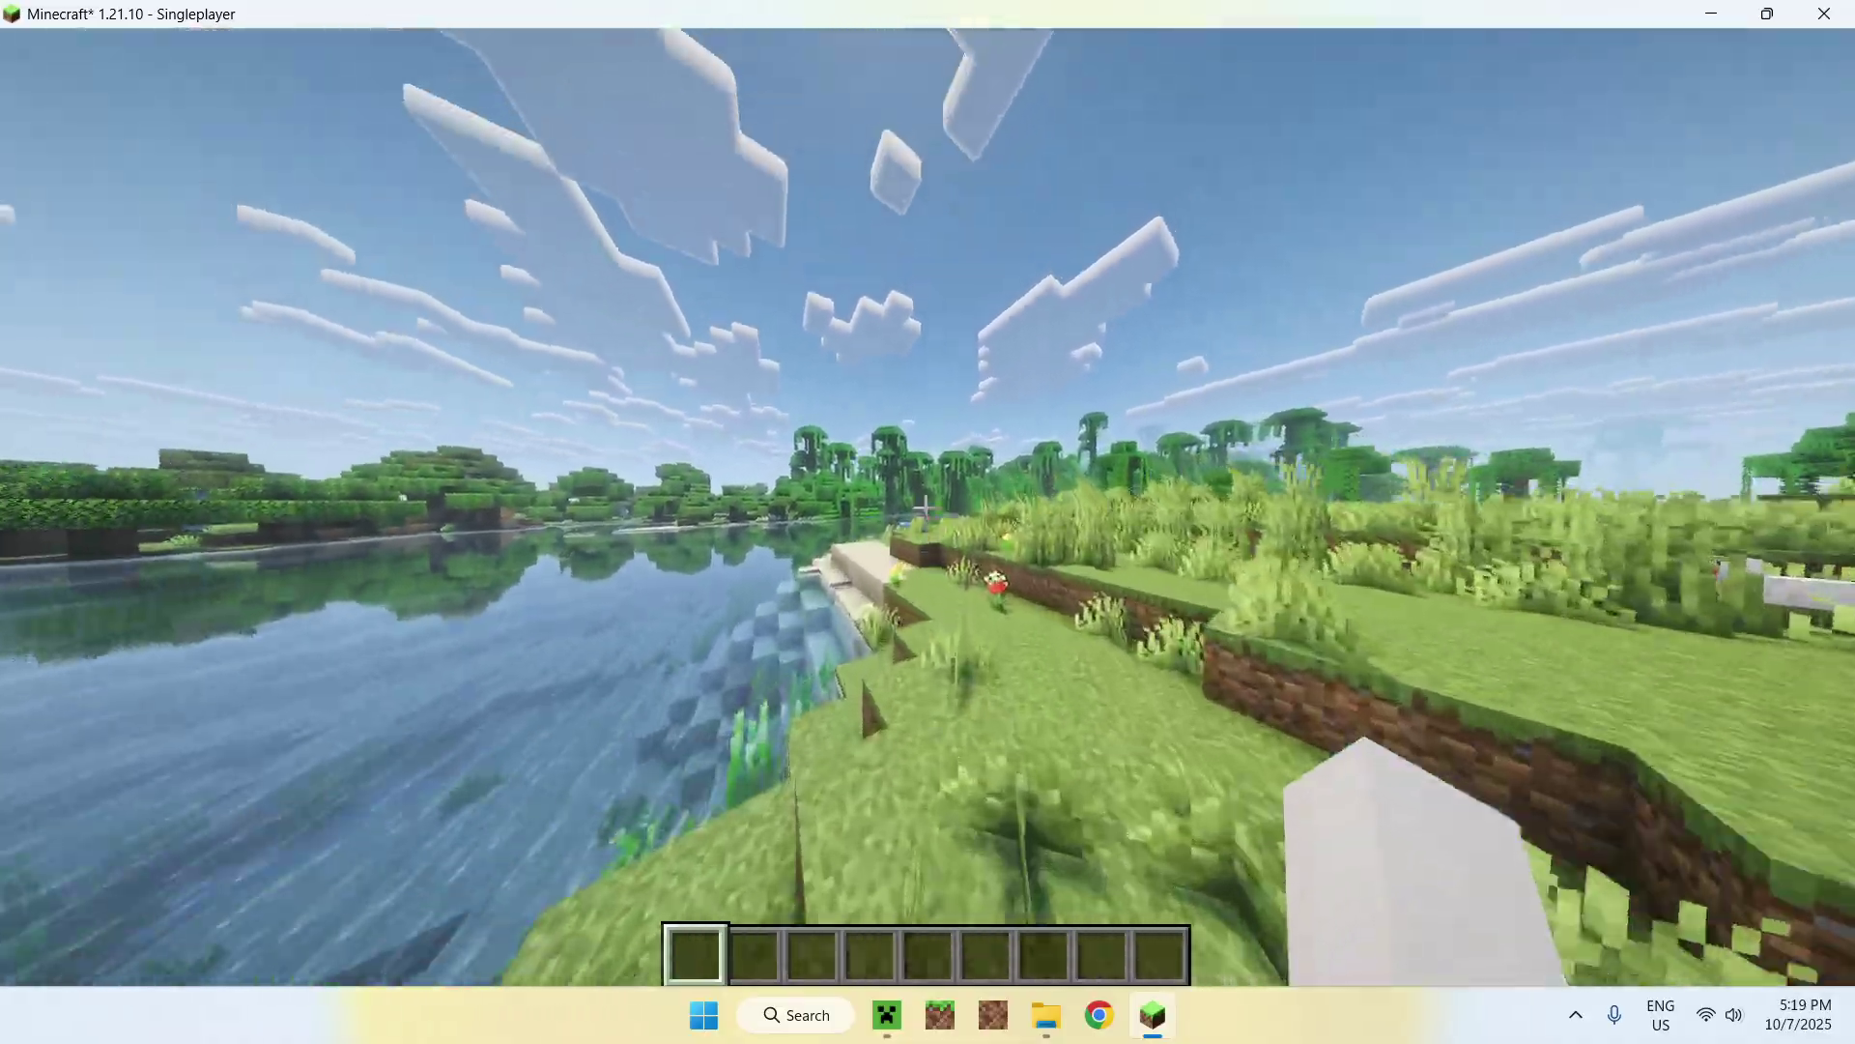
key("F5")
key("F5")
key("w")
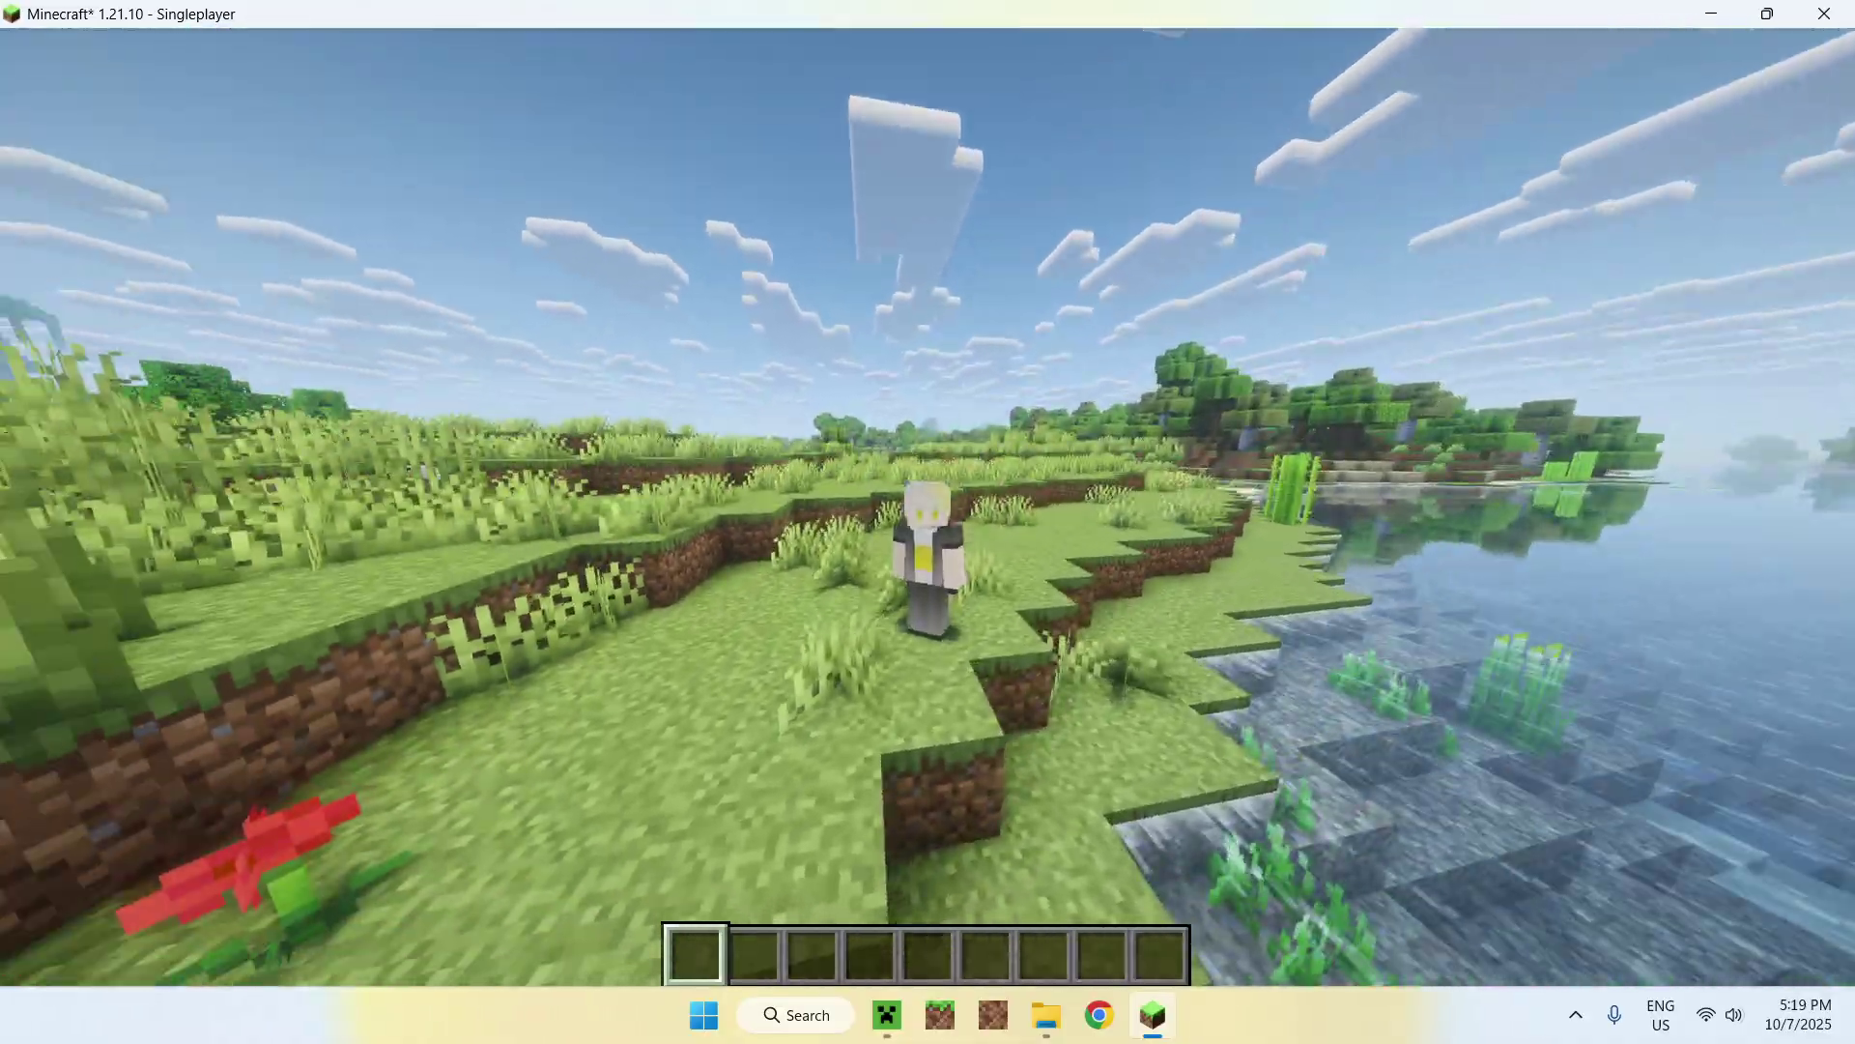
key("w")
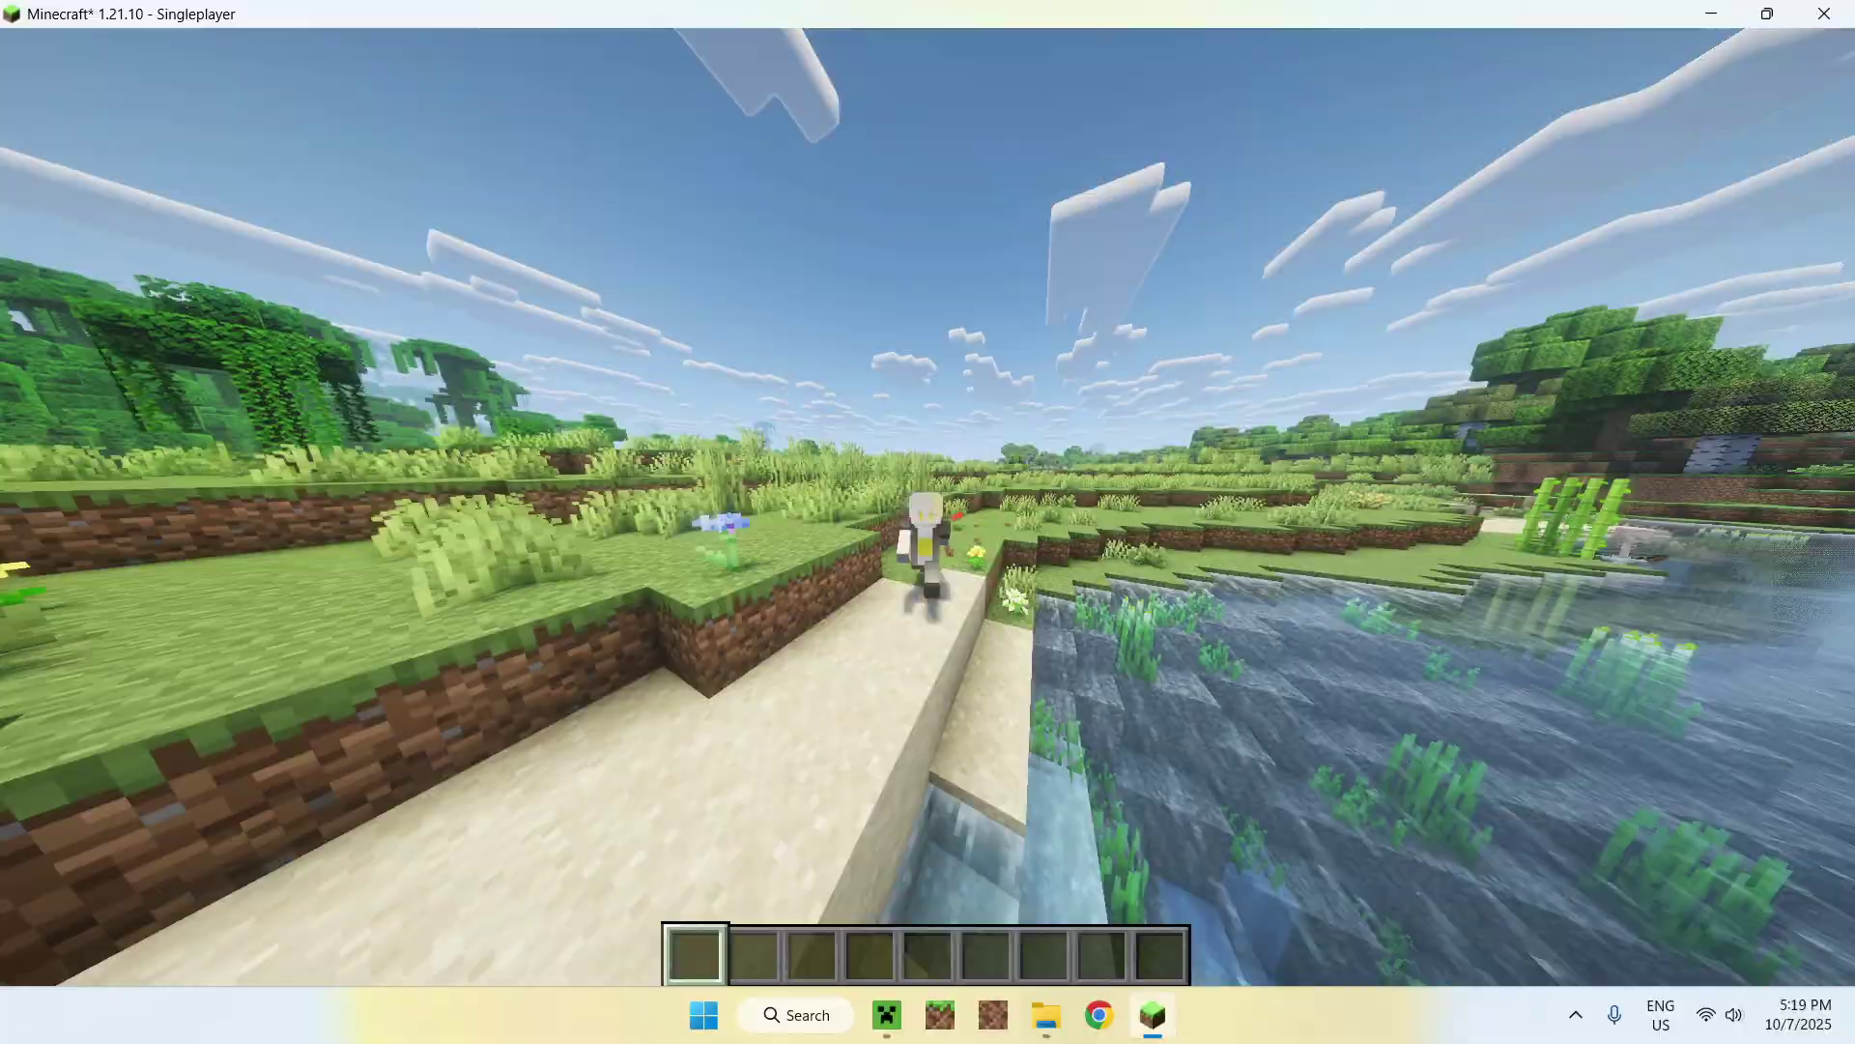
key("w")
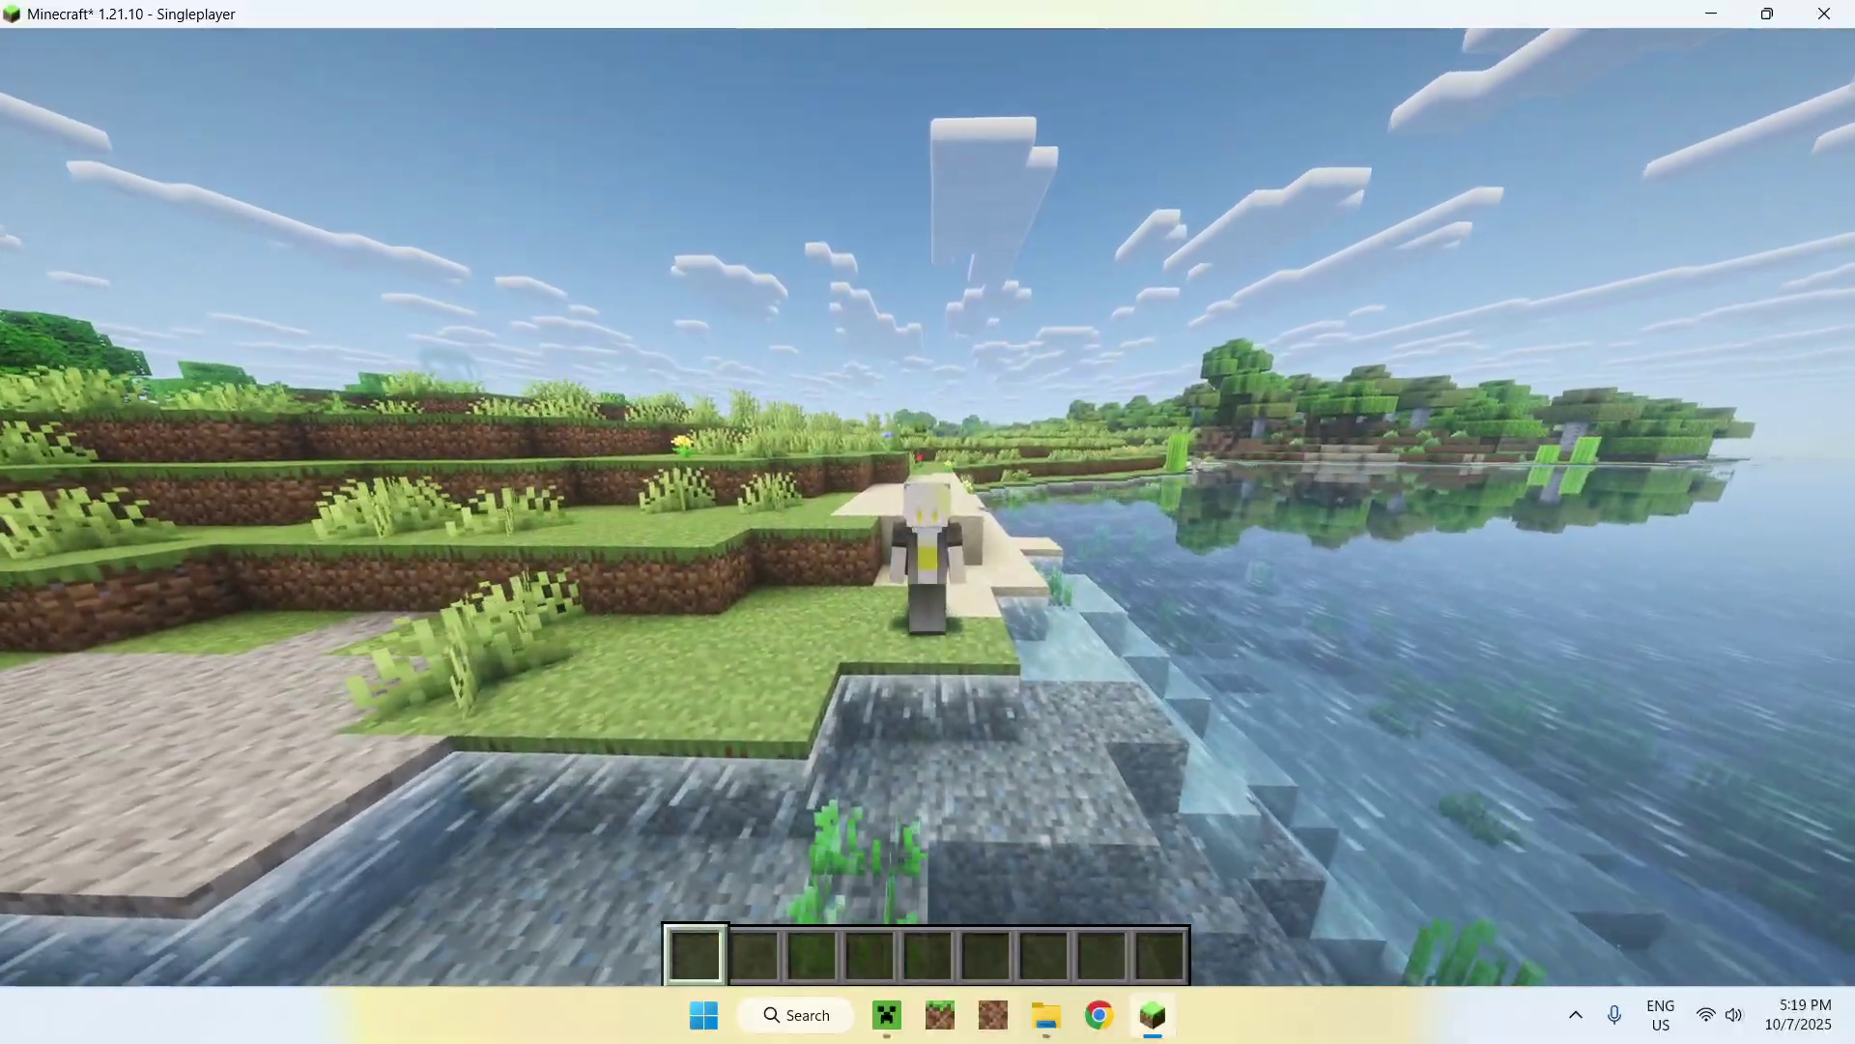